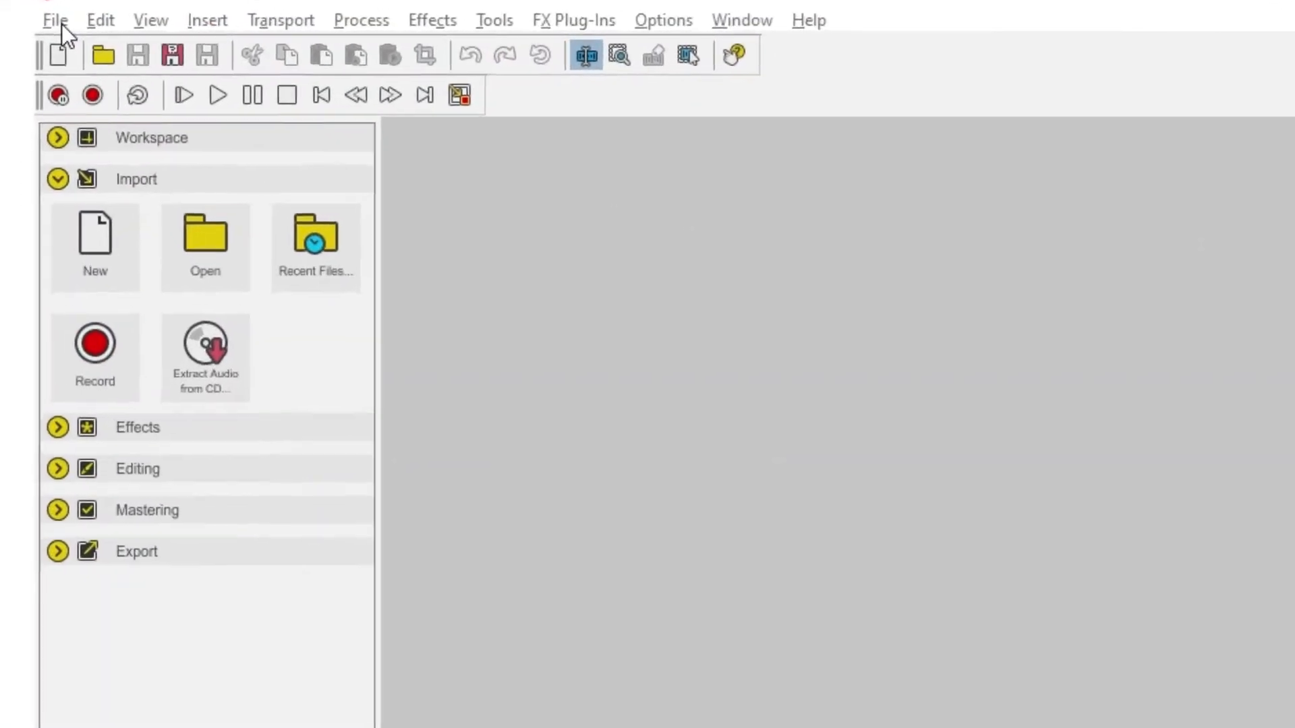
Open "! 00a Welcome & Copyright Notice & Table of Contents.wav" from the 01 WAV (Recording & Editing) folder and reposition its window
left_click(62, 24)
left_click(126, 72)
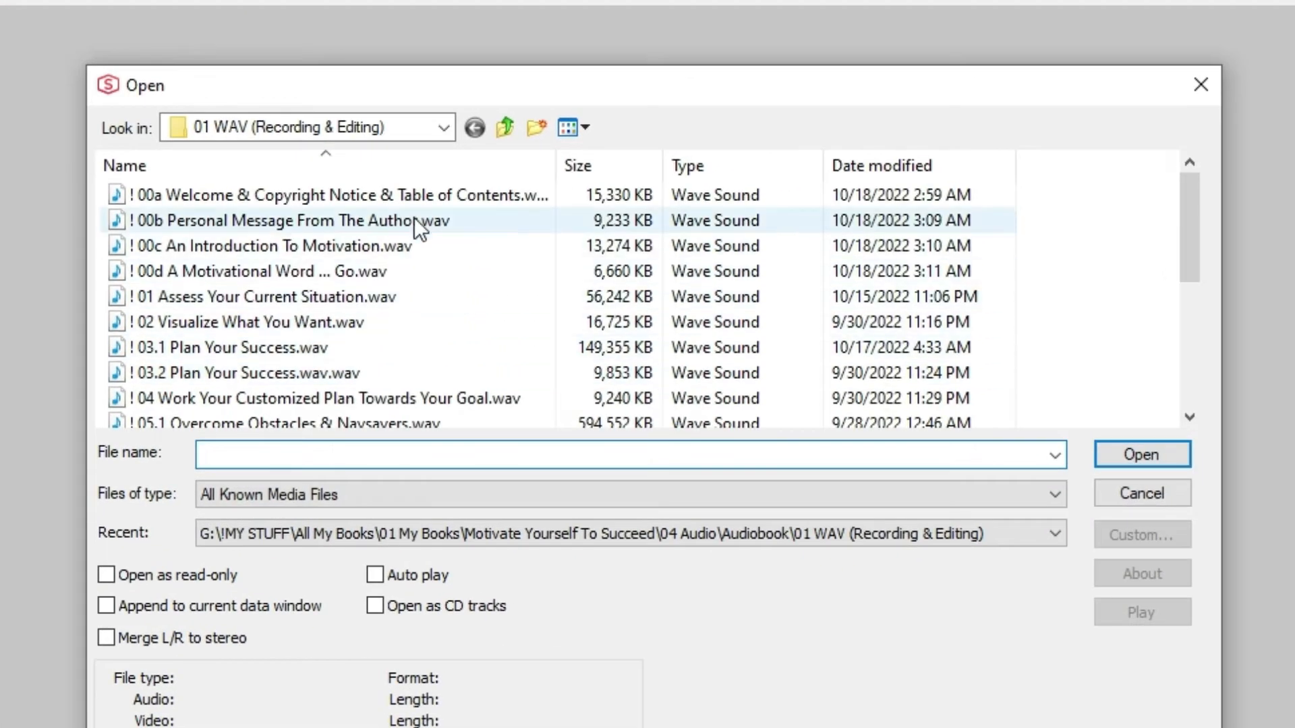
left_click(415, 203)
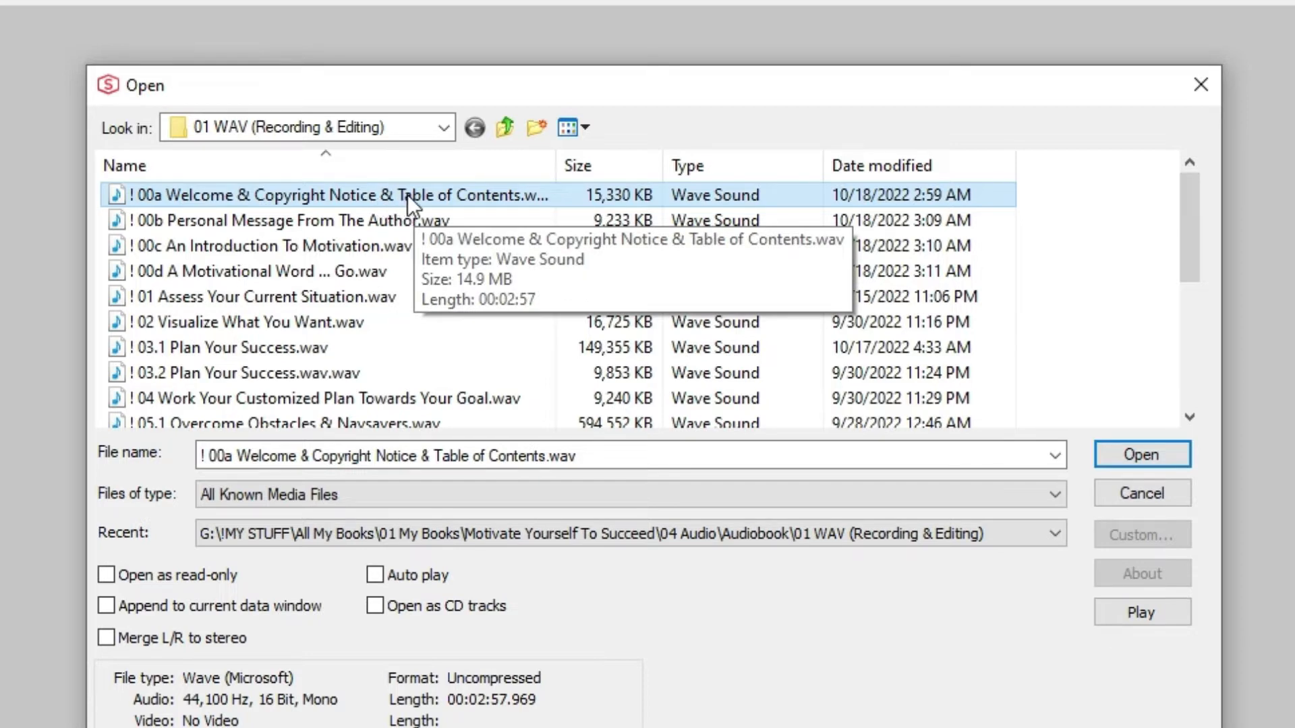
double_click(431, 192)
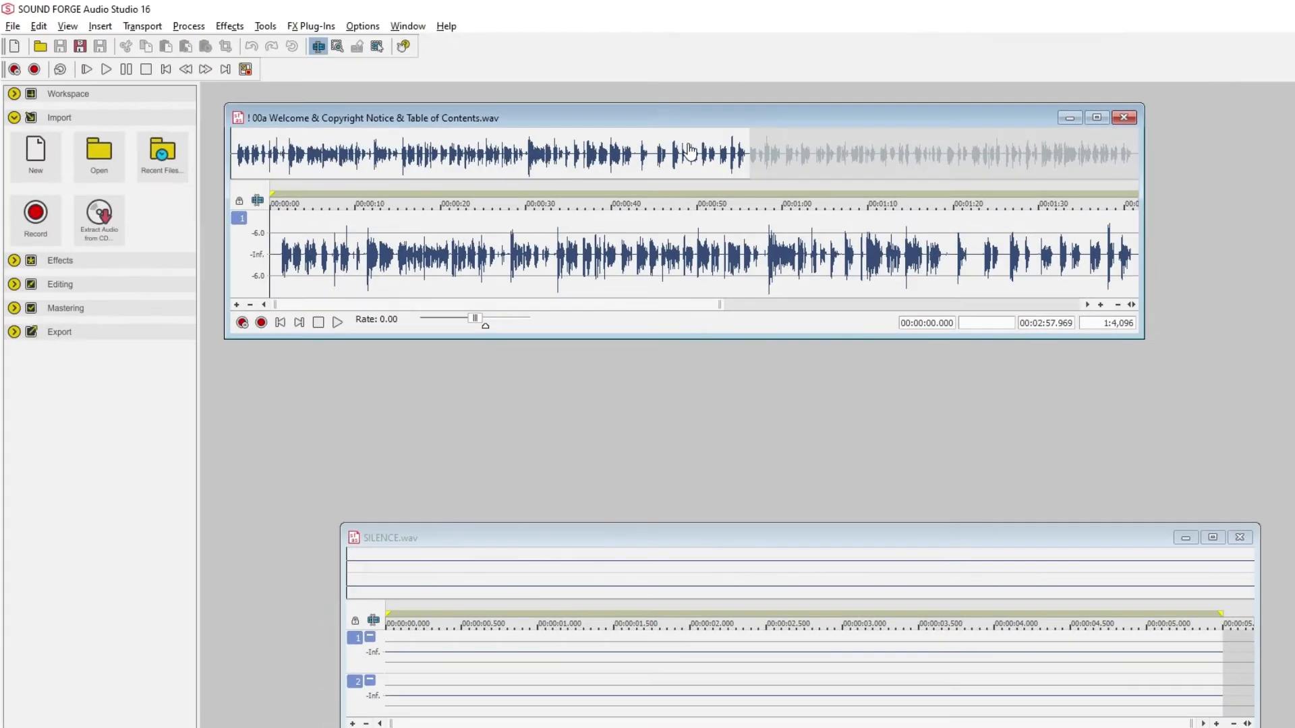
left_click_drag(699, 118, 760, 168)
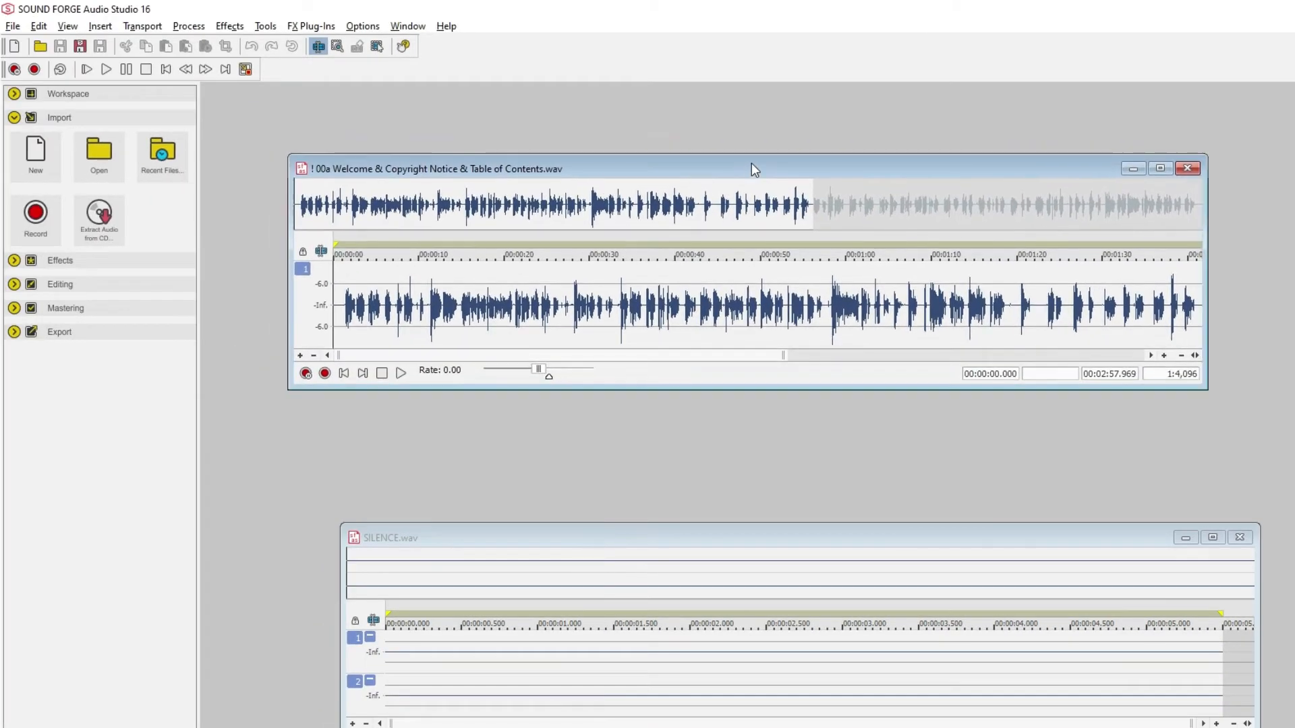
Start saving the welcome recording under a new format, choosing MP3 Audio (*.mp3), and check the default encoding description
left_click(13, 25)
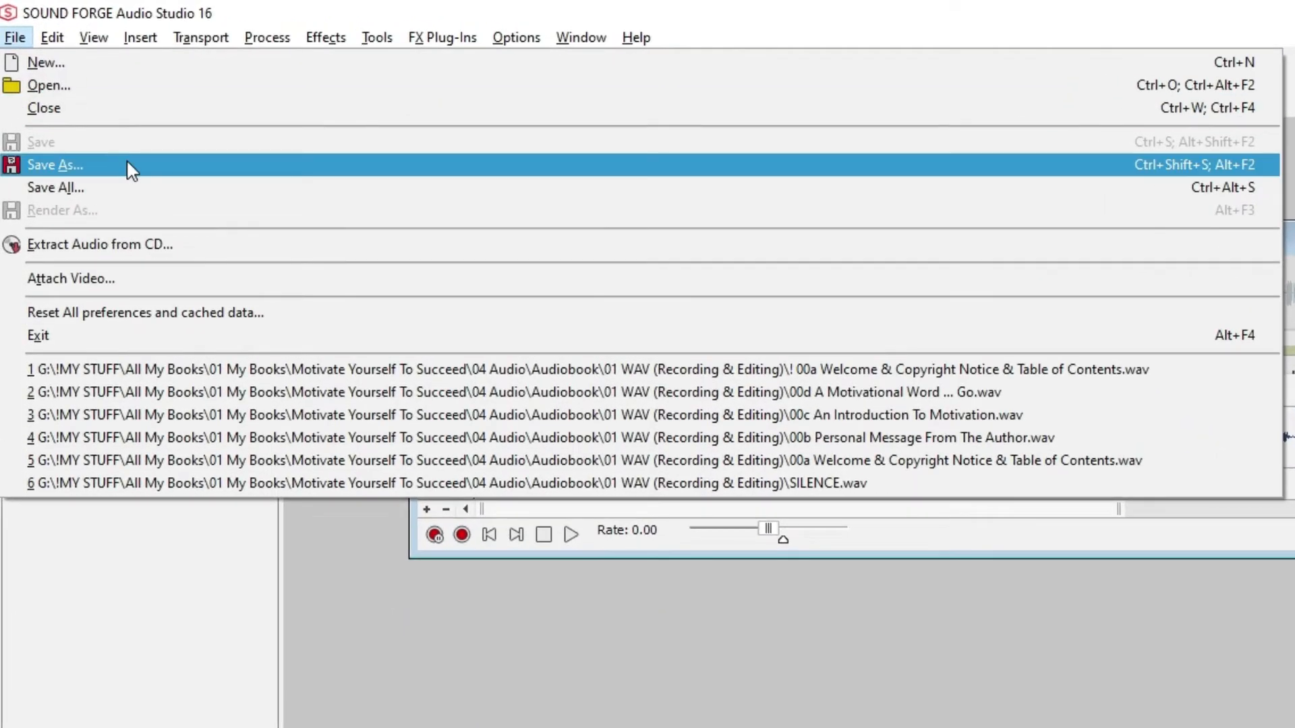
left_click(127, 164)
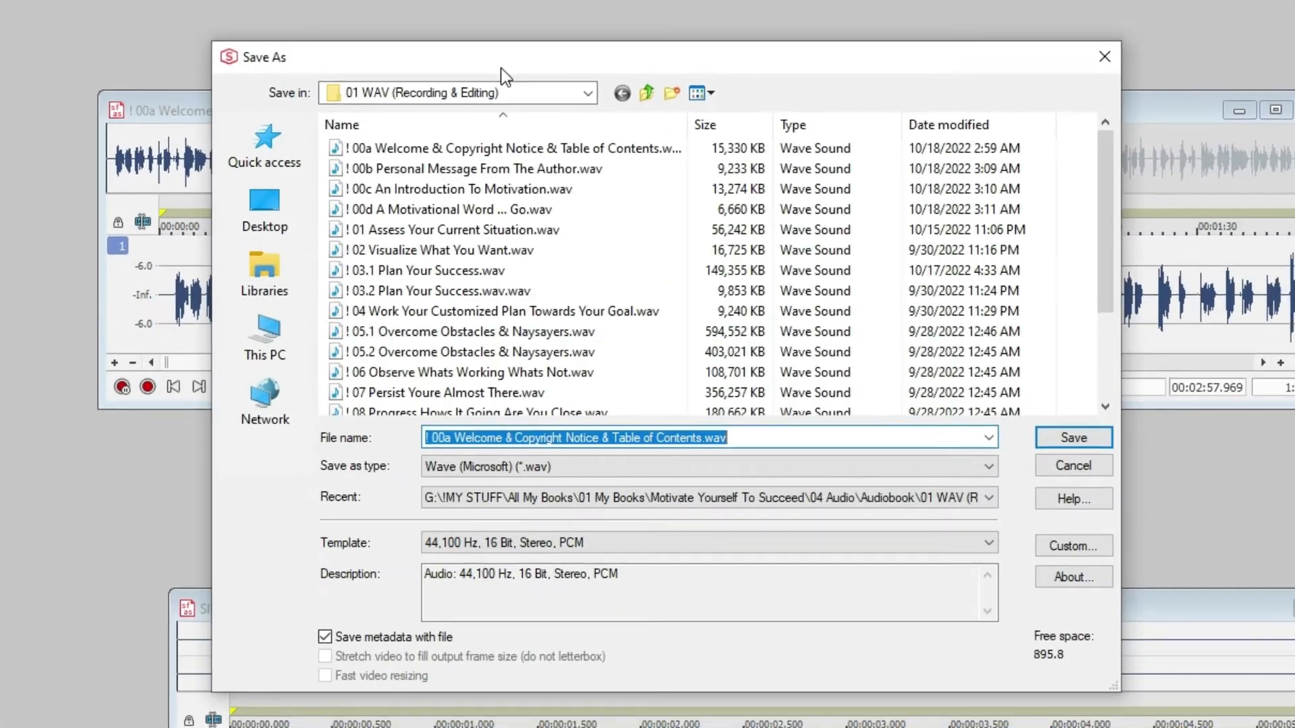
left_click(573, 468)
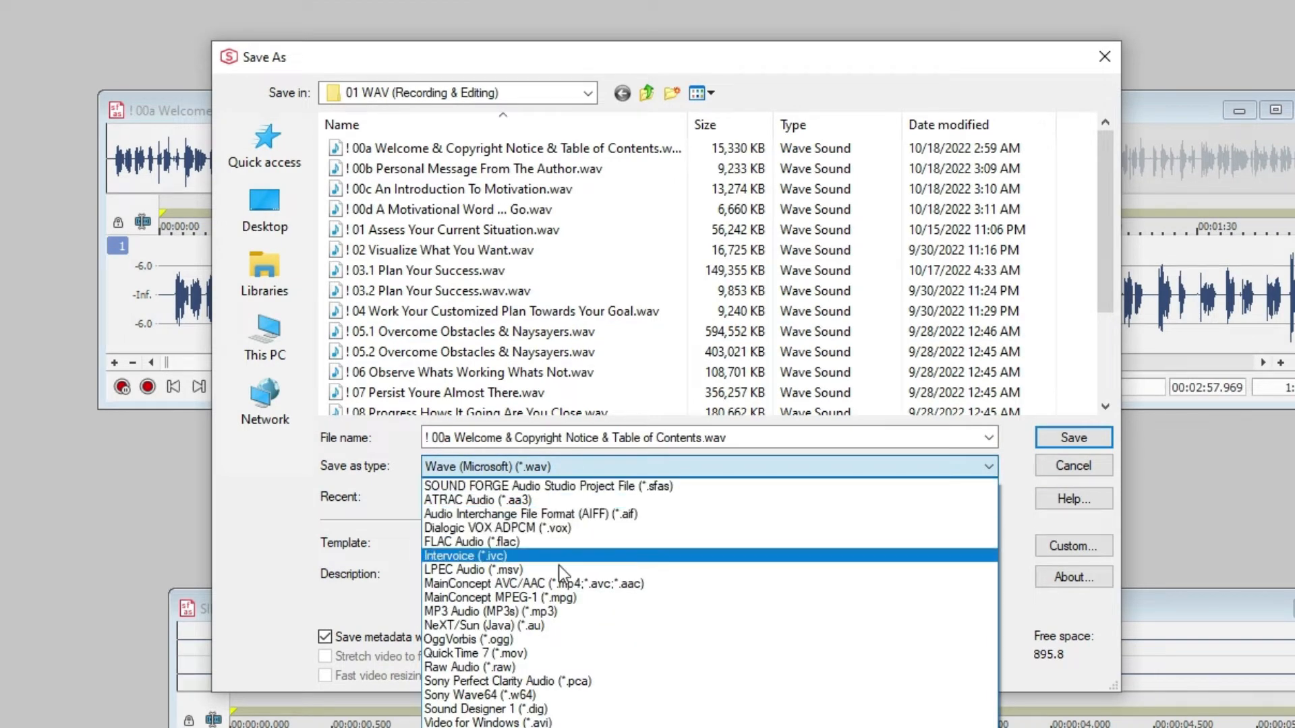
left_click(573, 611)
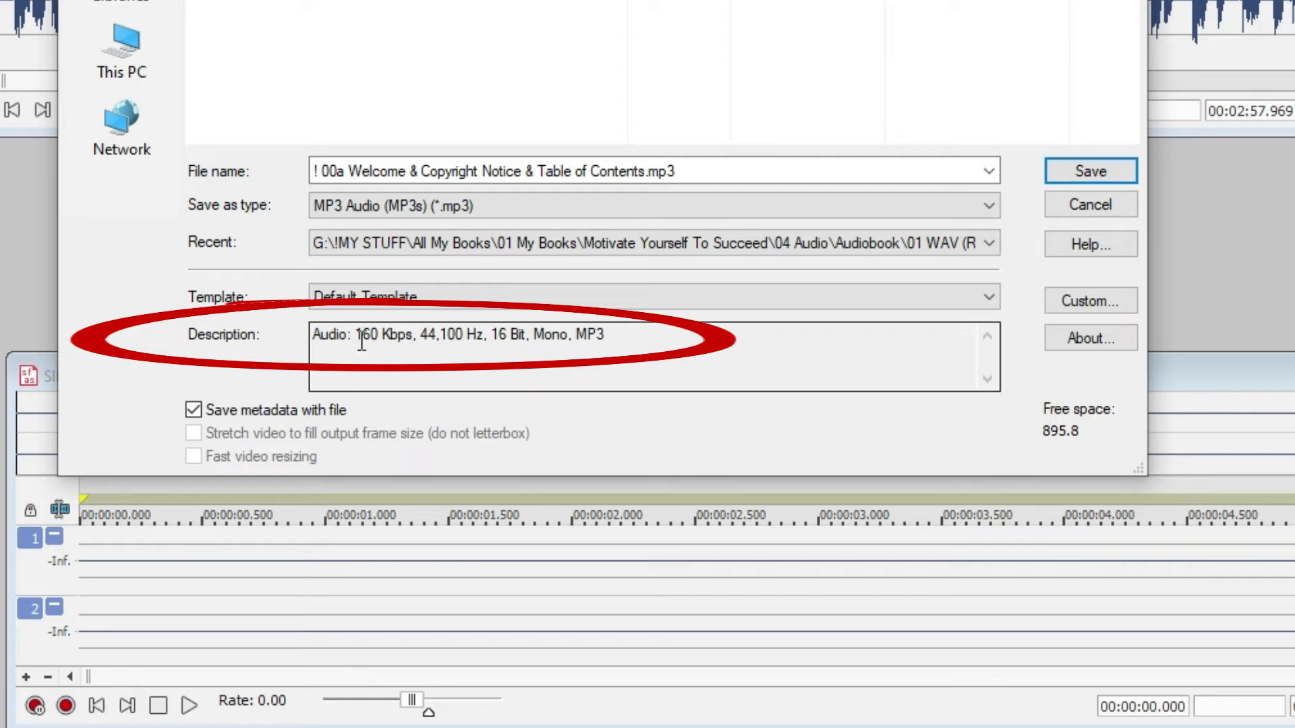
left_click_drag(606, 344, 292, 348)
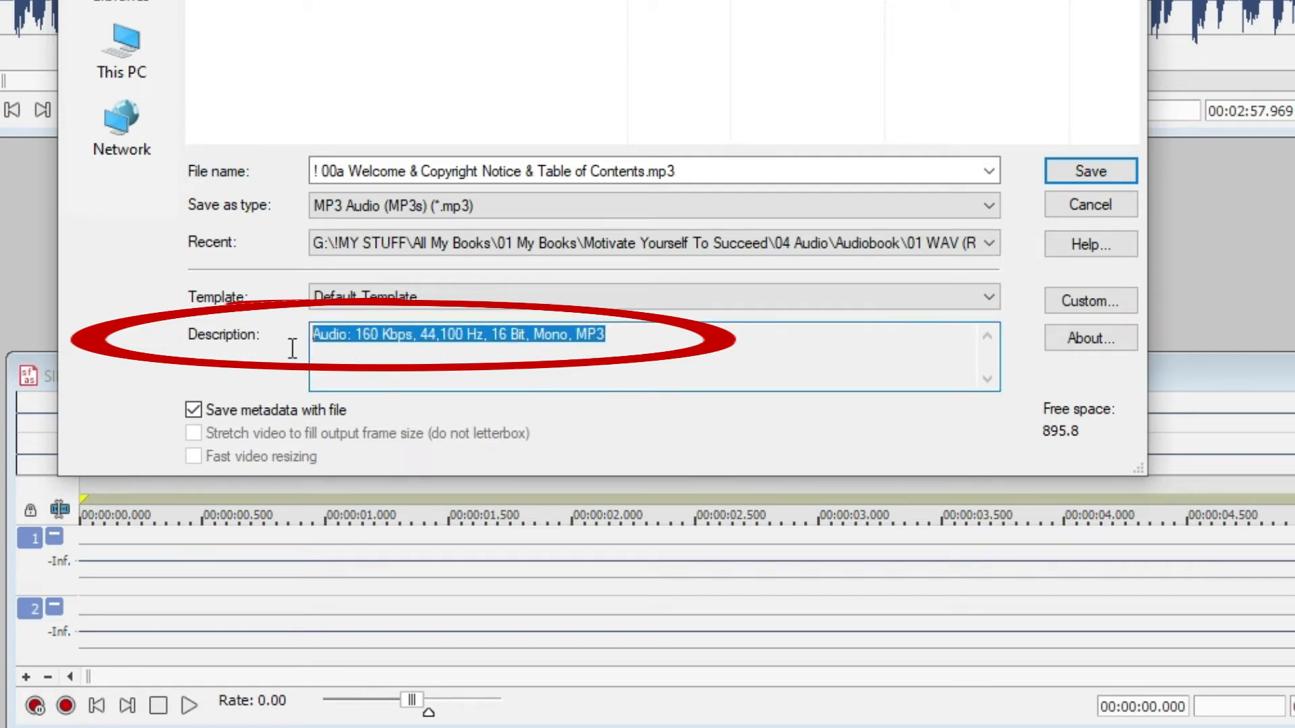
left_click(652, 362)
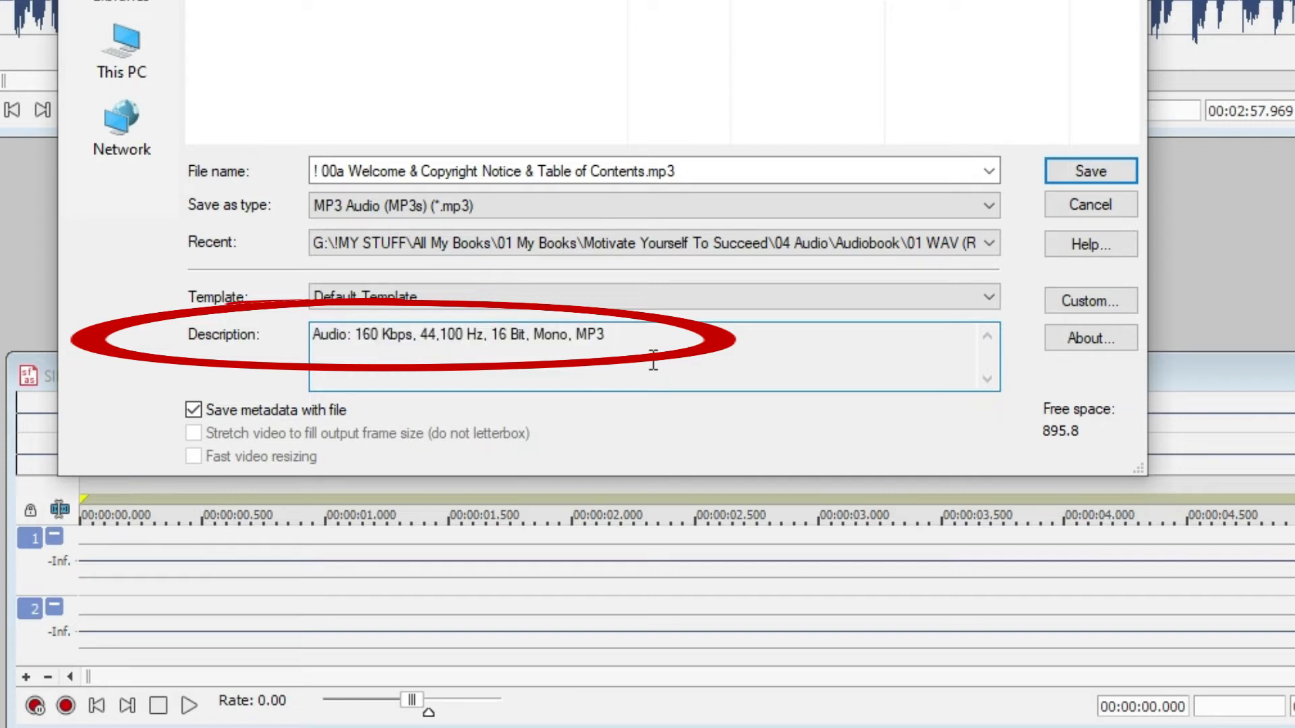
Customize the MP3 encoding to a 128 Kbps bit rate and Stereo format
left_click(1115, 305)
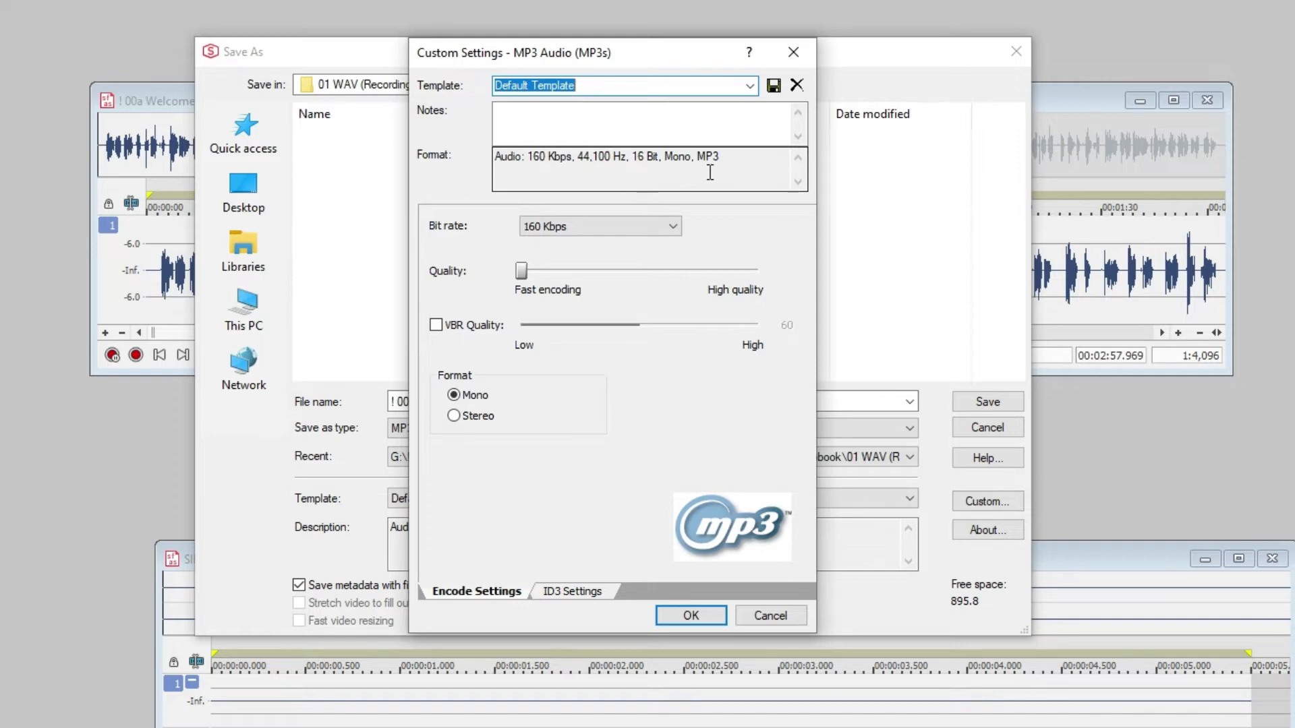
left_click(660, 225)
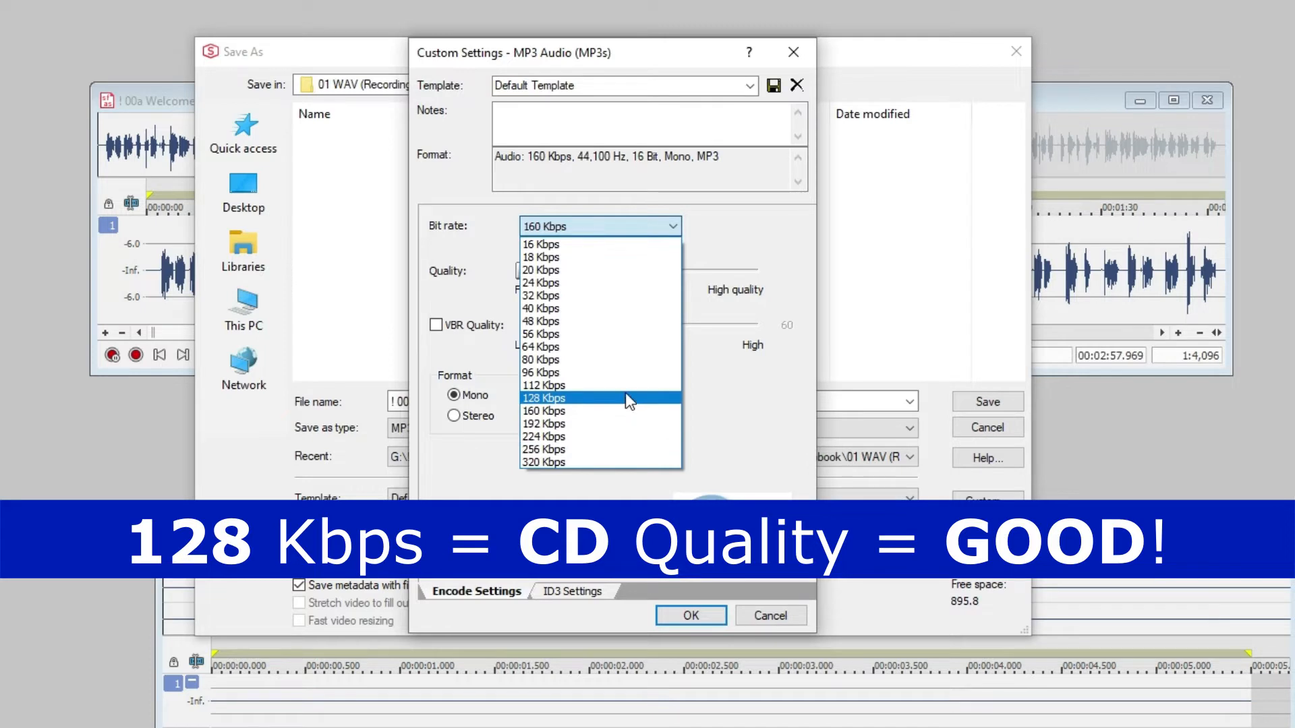
left_click(628, 399)
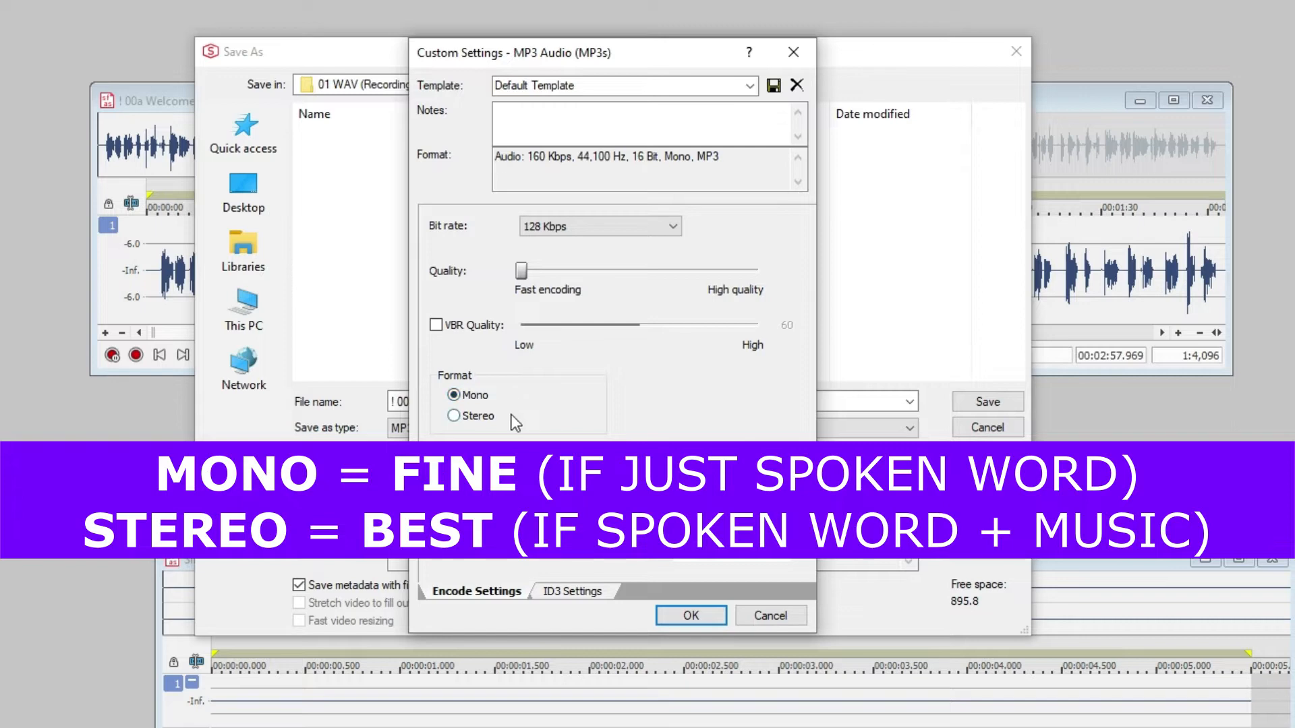
left_click(489, 415)
left_click(704, 615)
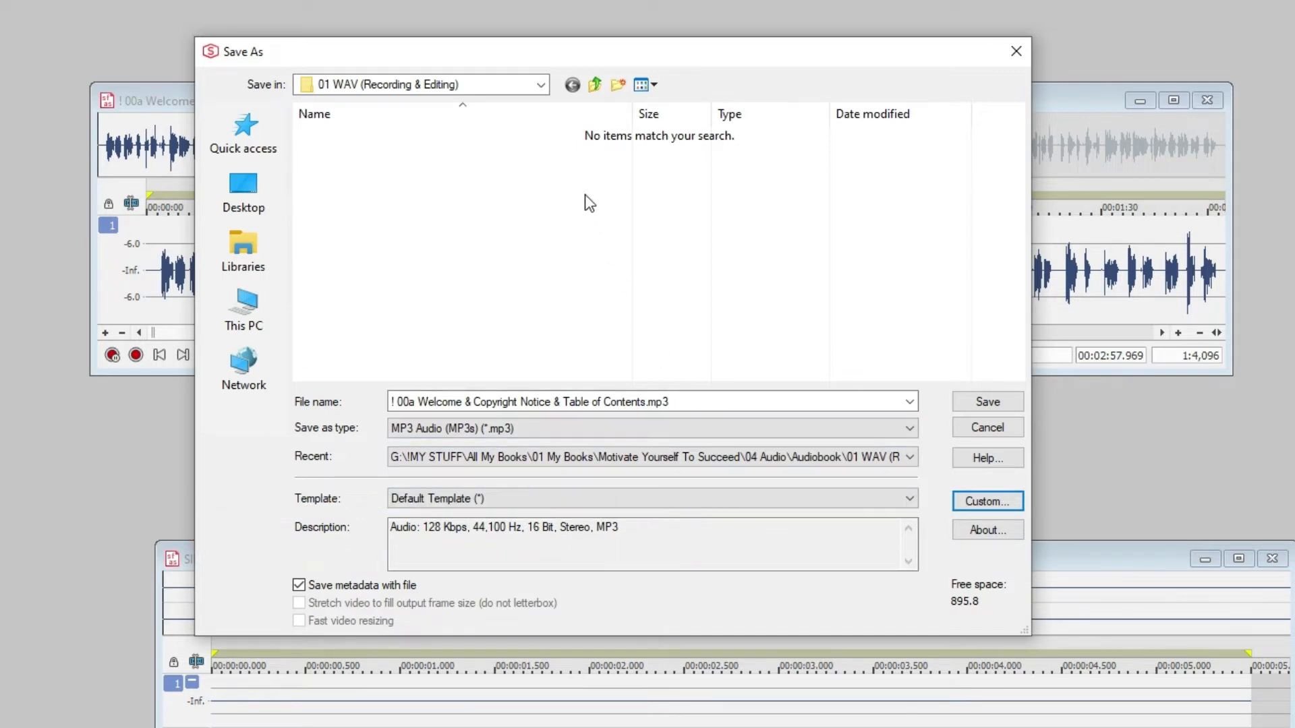
Save the welcome recording's MP3 into the 02 MP3 (Compressed, Web-Ready) folder, keeping its file name
left_click(598, 85)
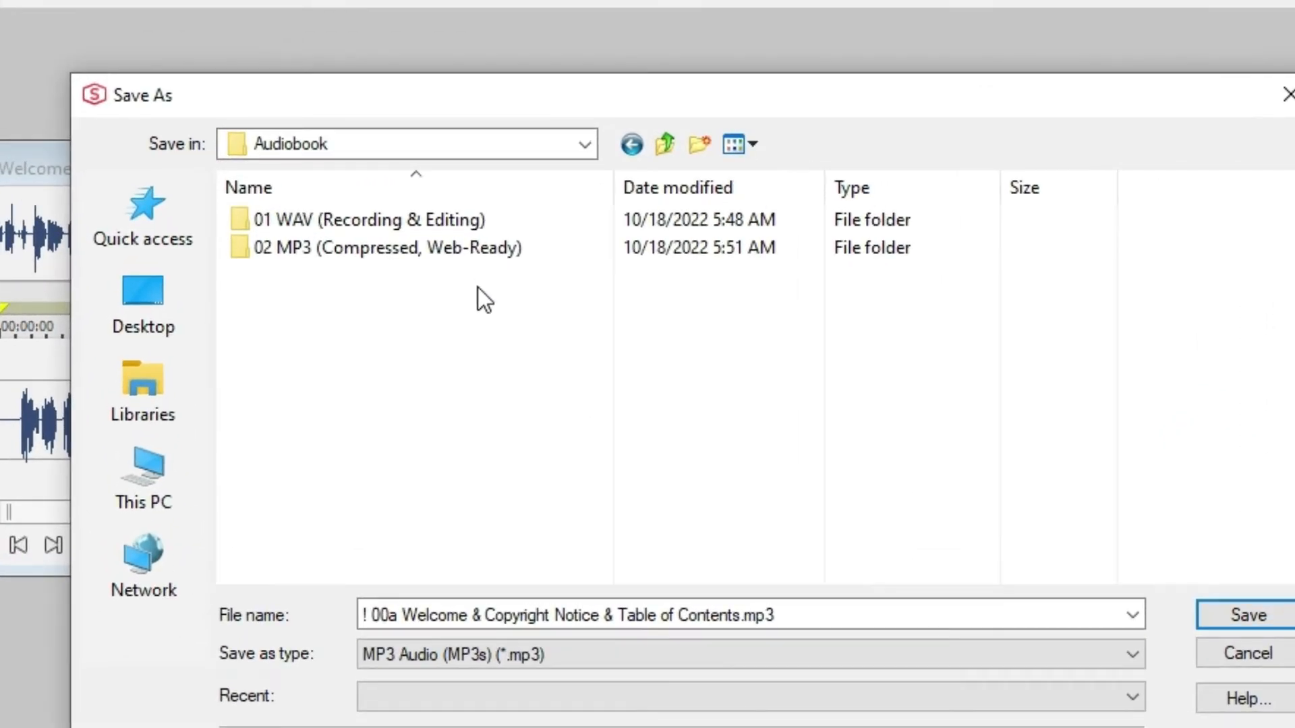
left_click(480, 210)
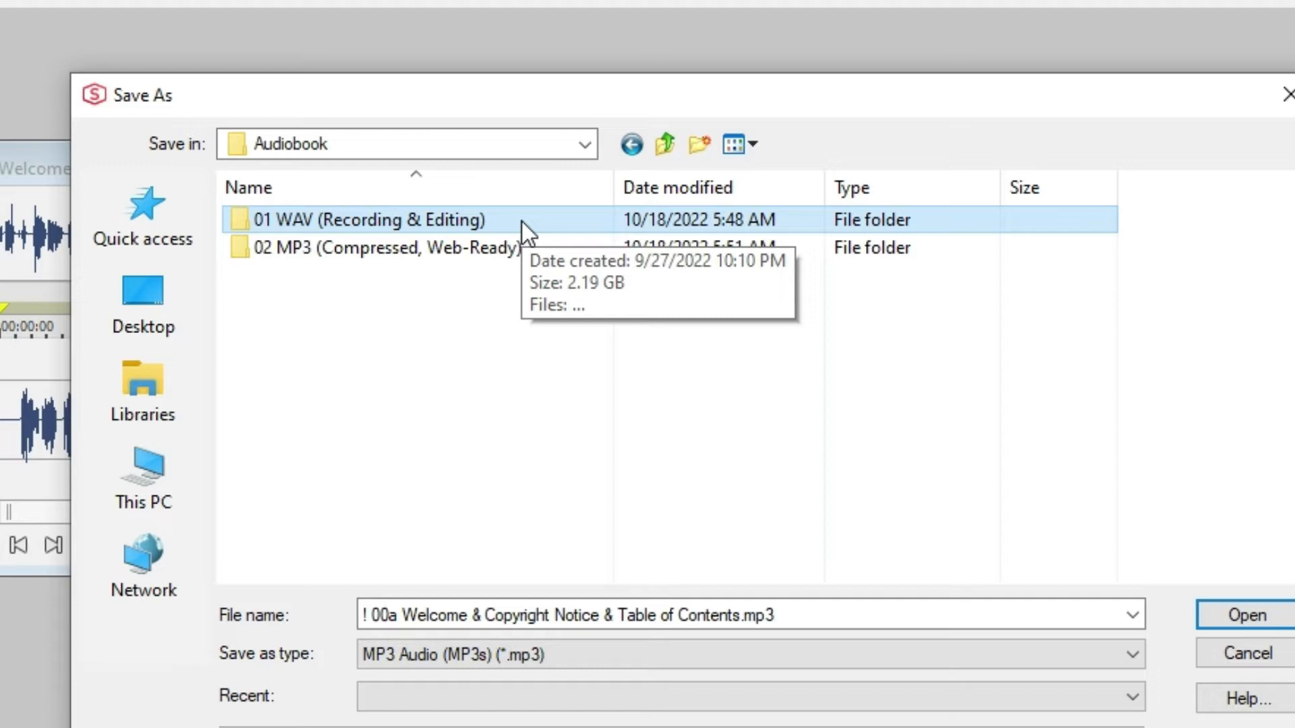
left_click(529, 247)
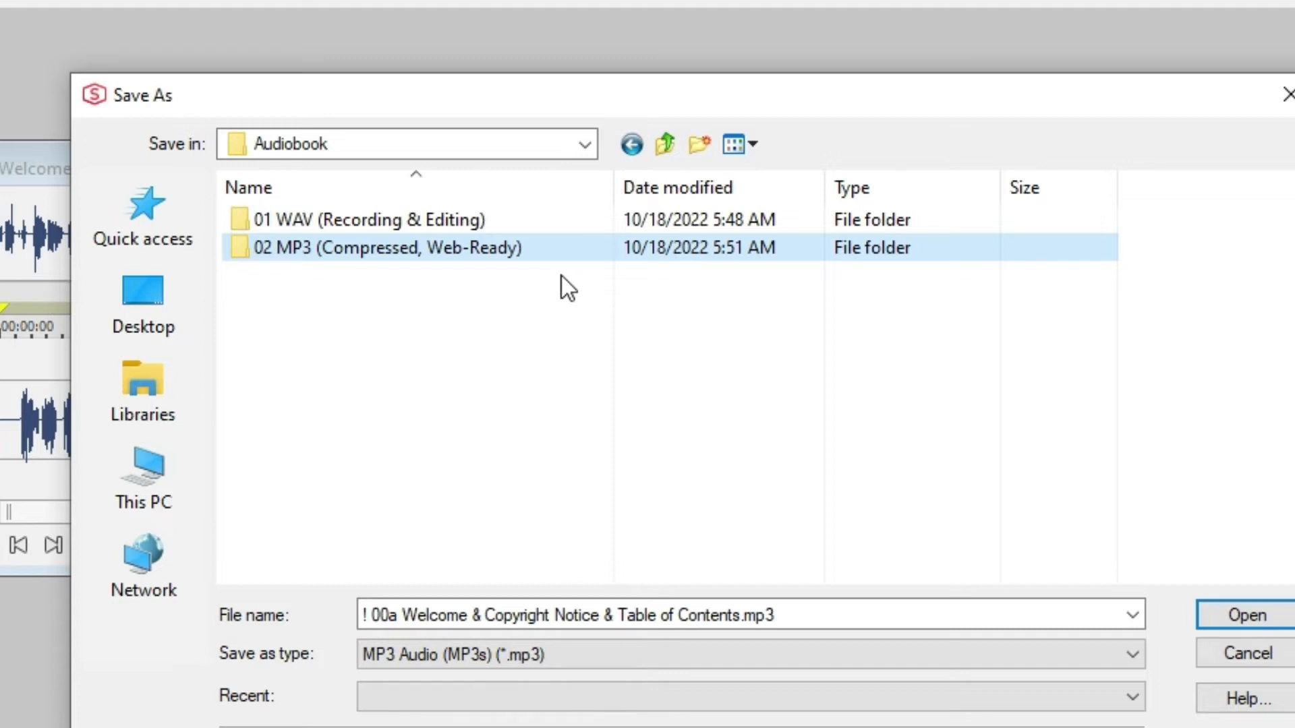
double_click(509, 241)
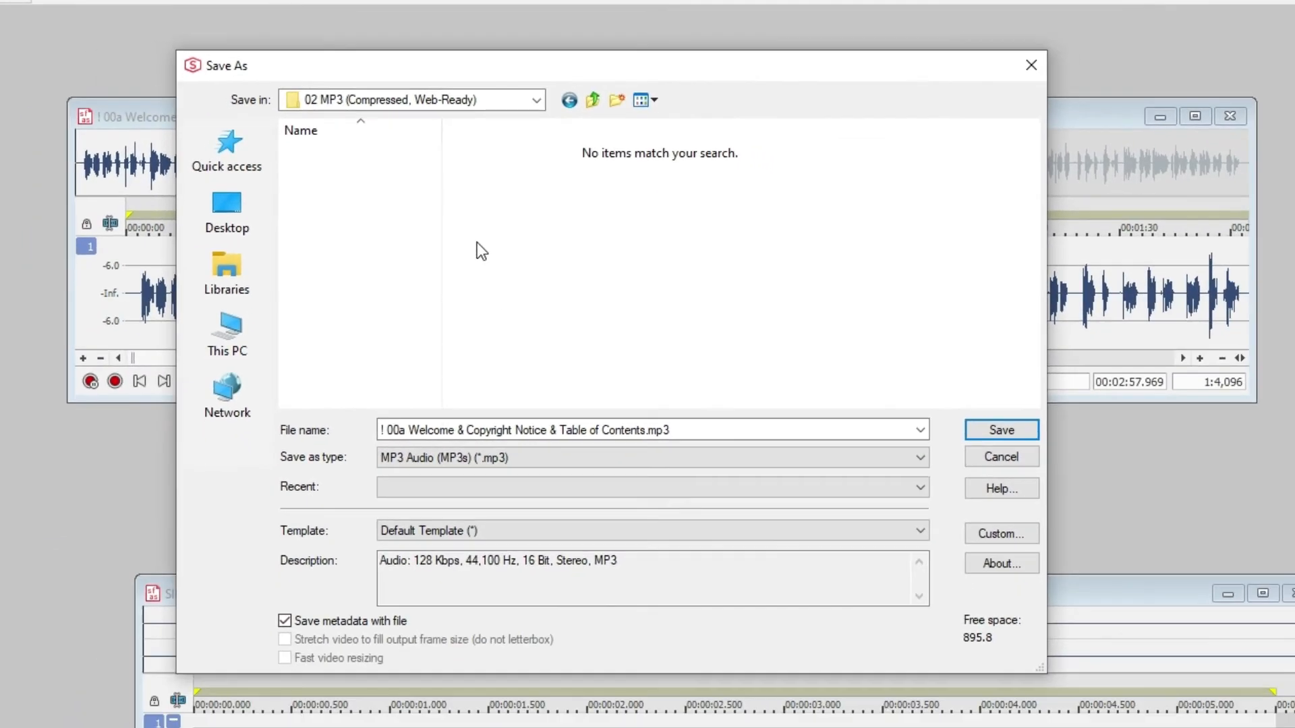
left_click(707, 430)
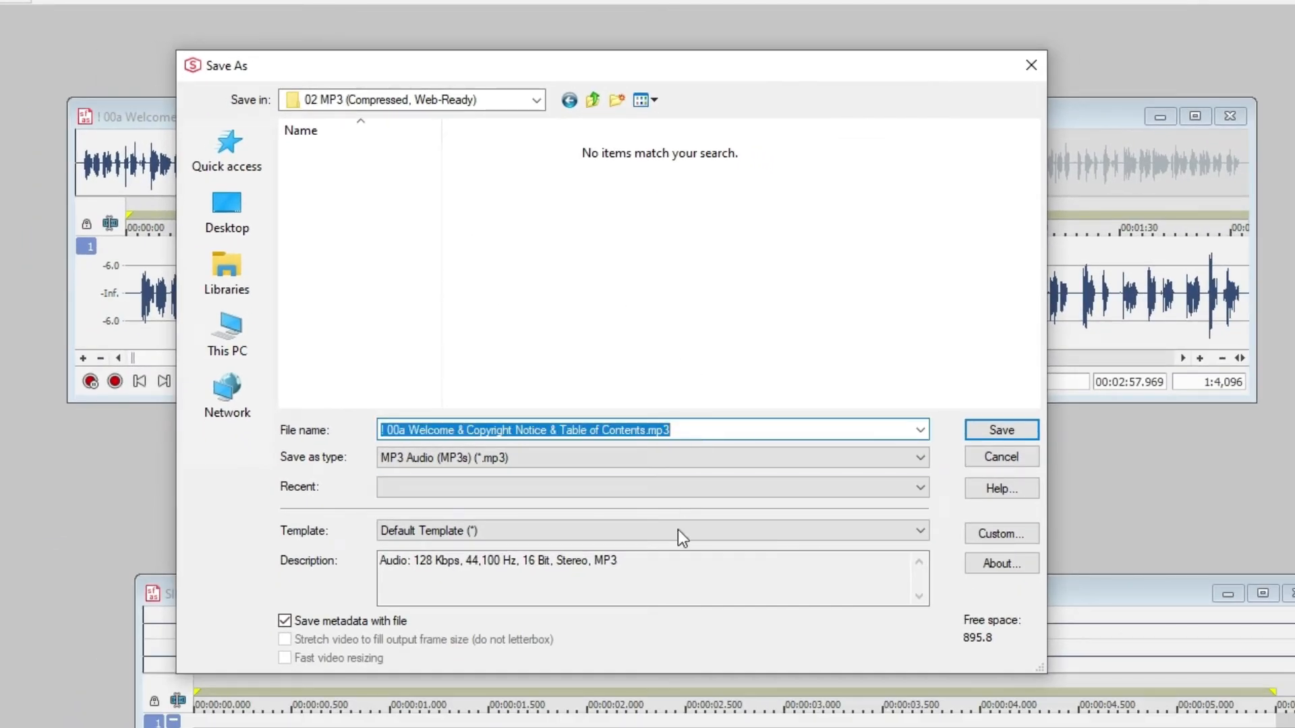
left_click(1026, 433)
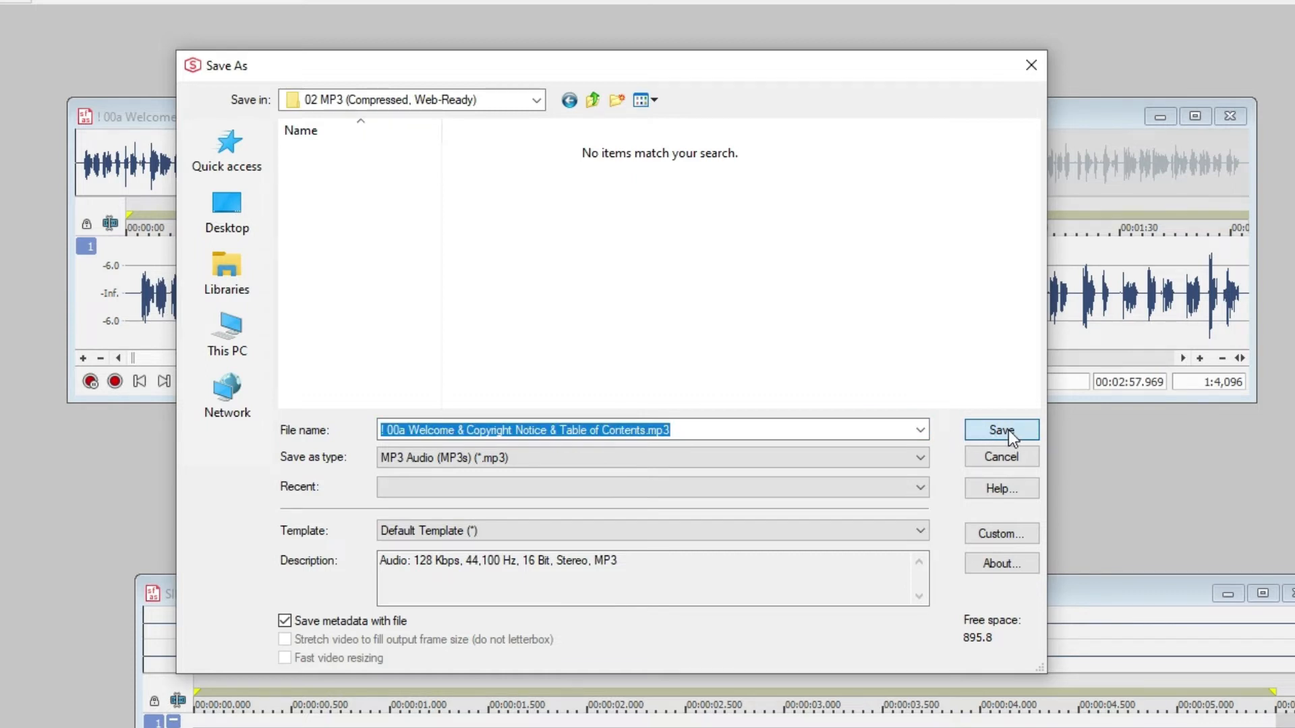
left_click(1013, 435)
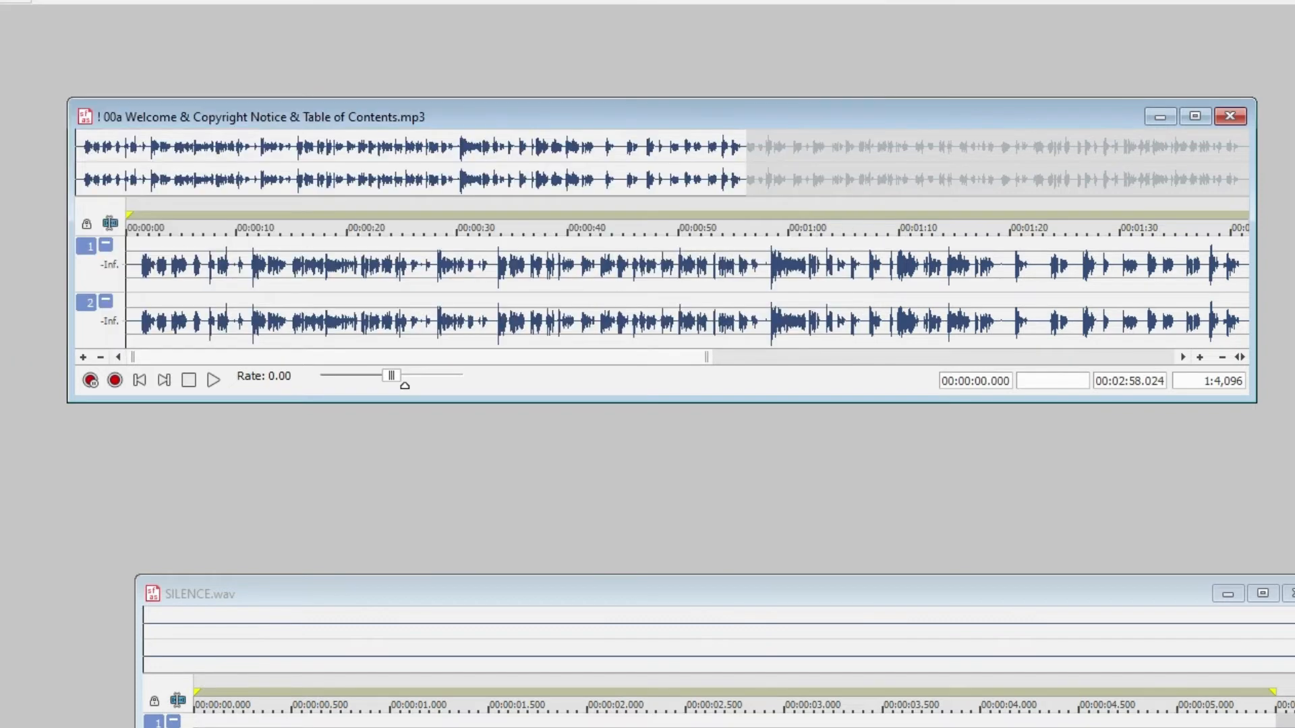
Check the 02 MP3 (Compressed, Web-Ready) folder for the exported file, showing its full name, without opening anything
key("ctrl+o")
left_click(382, 173)
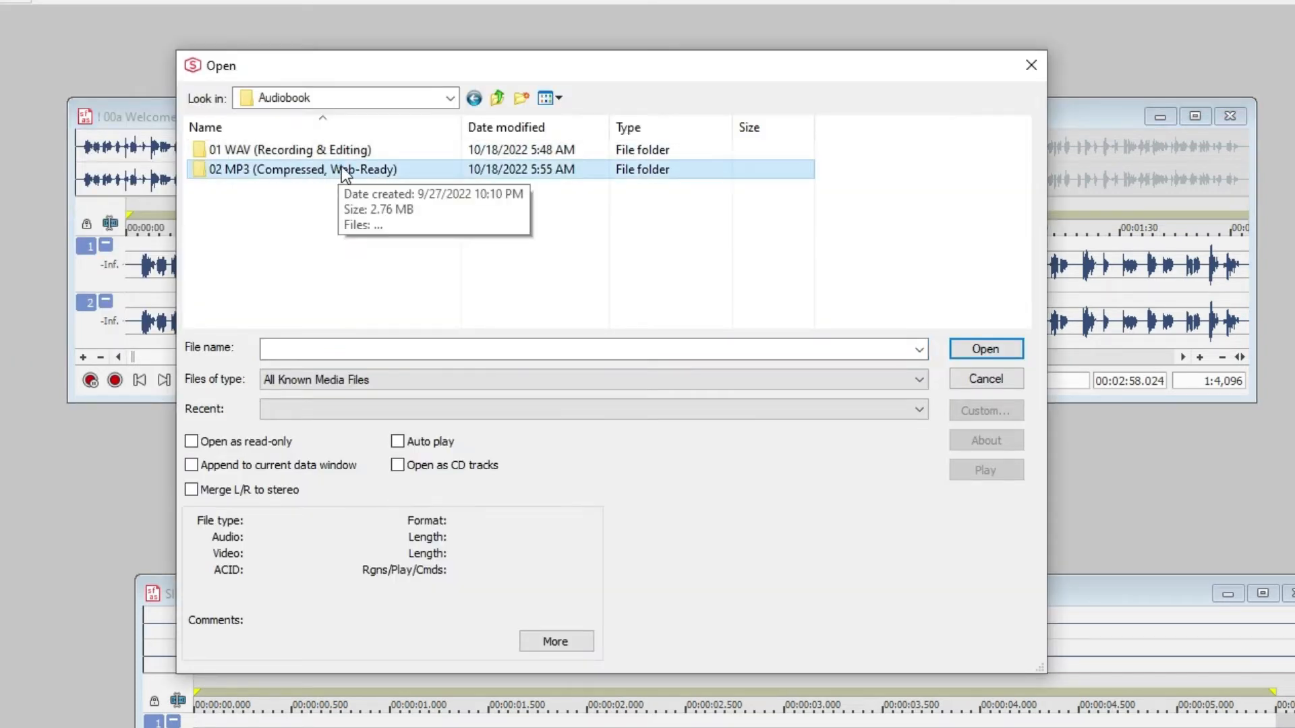
double_click(411, 167)
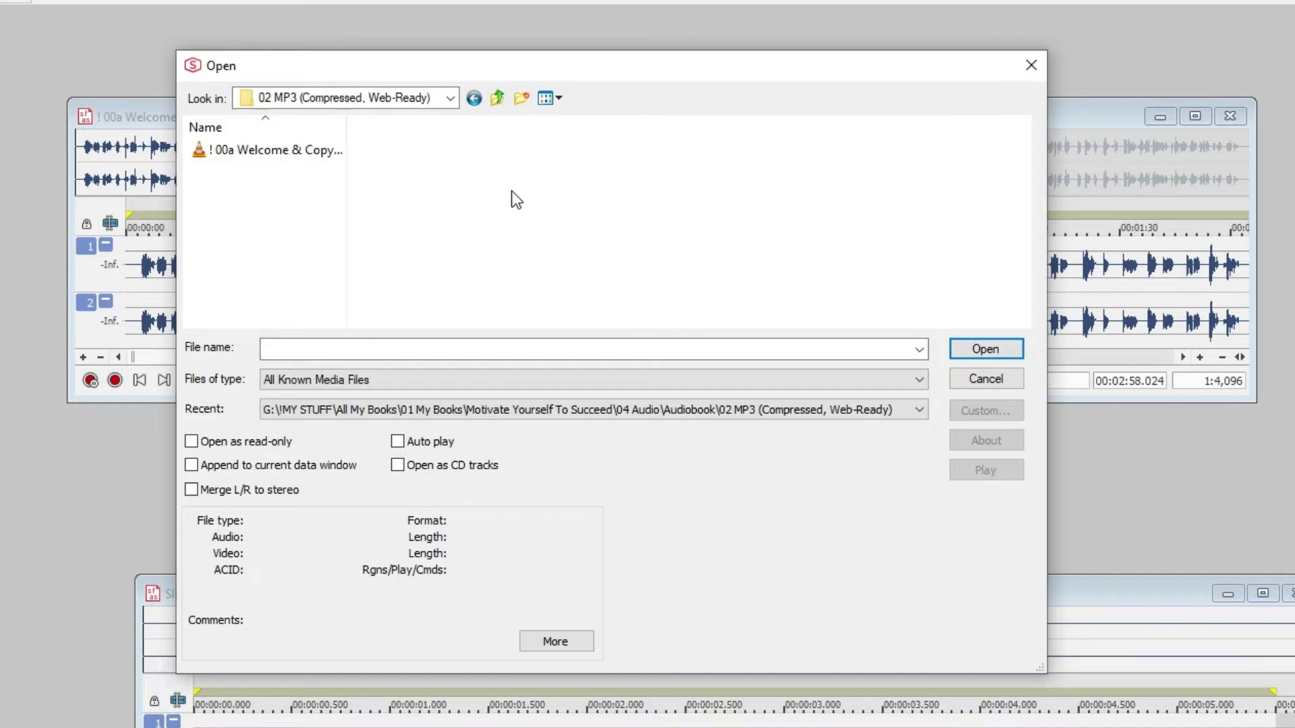
double_click(347, 123)
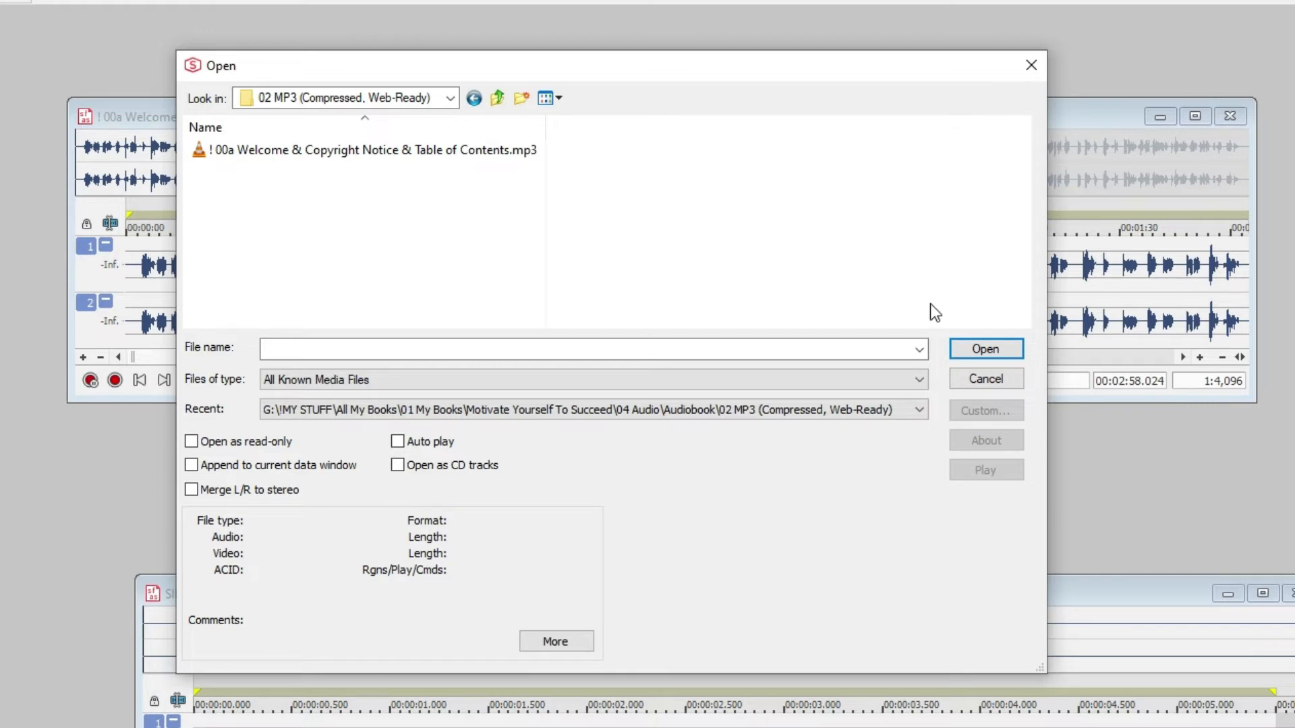
left_click(986, 379)
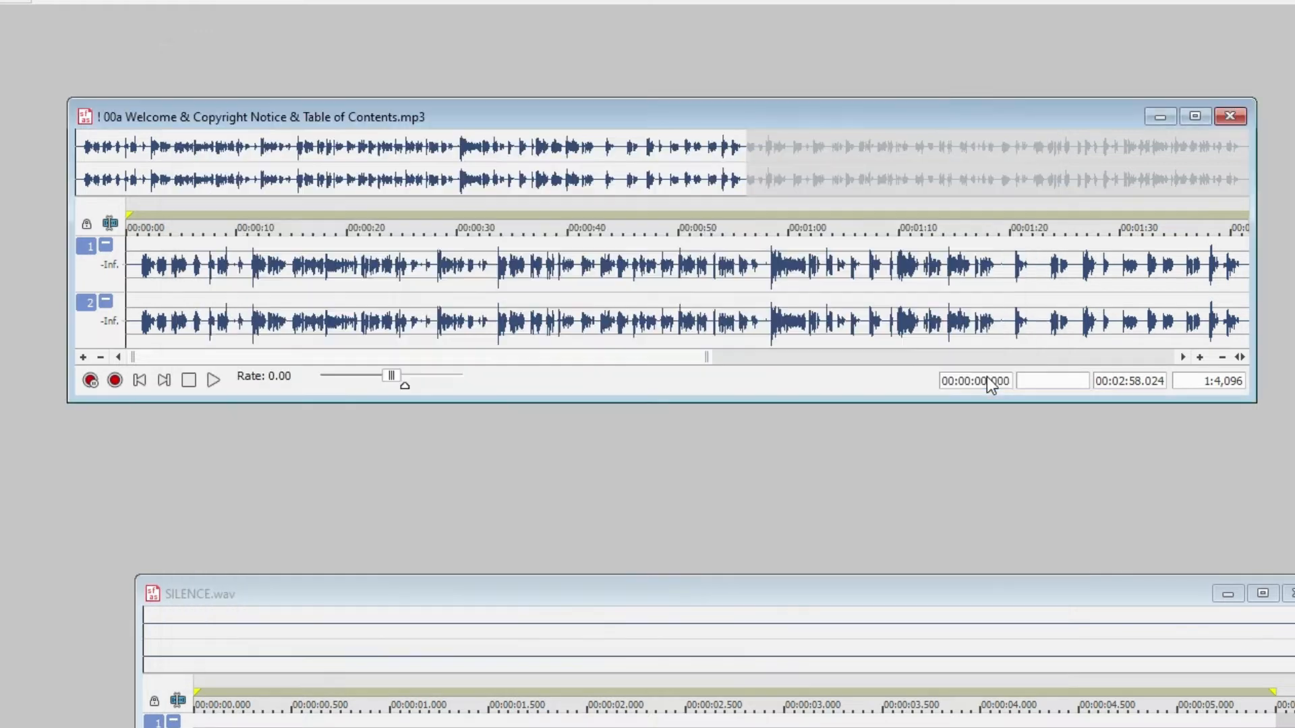
Close the welcome MP3 and open "! 00b Personal Message From The Author.wav" from the 01 WAV (Recording & Editing) folder
left_click(1228, 118)
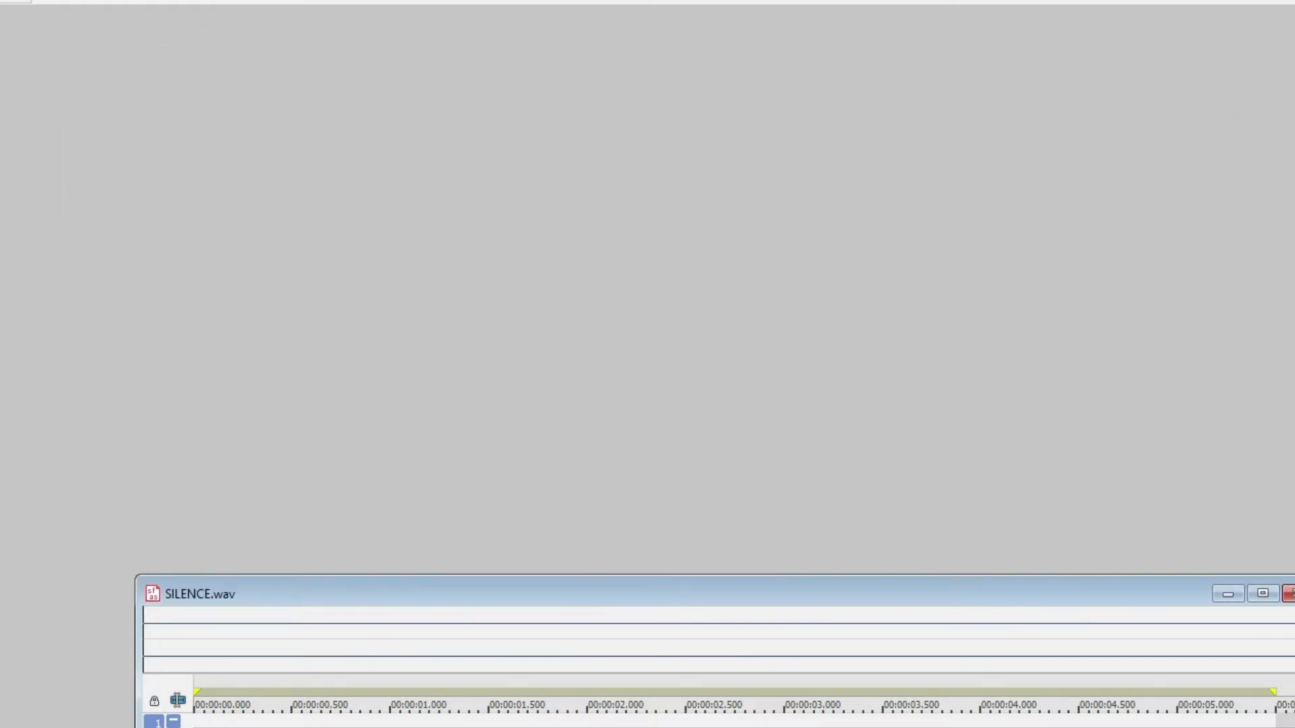
key("ctrl+o")
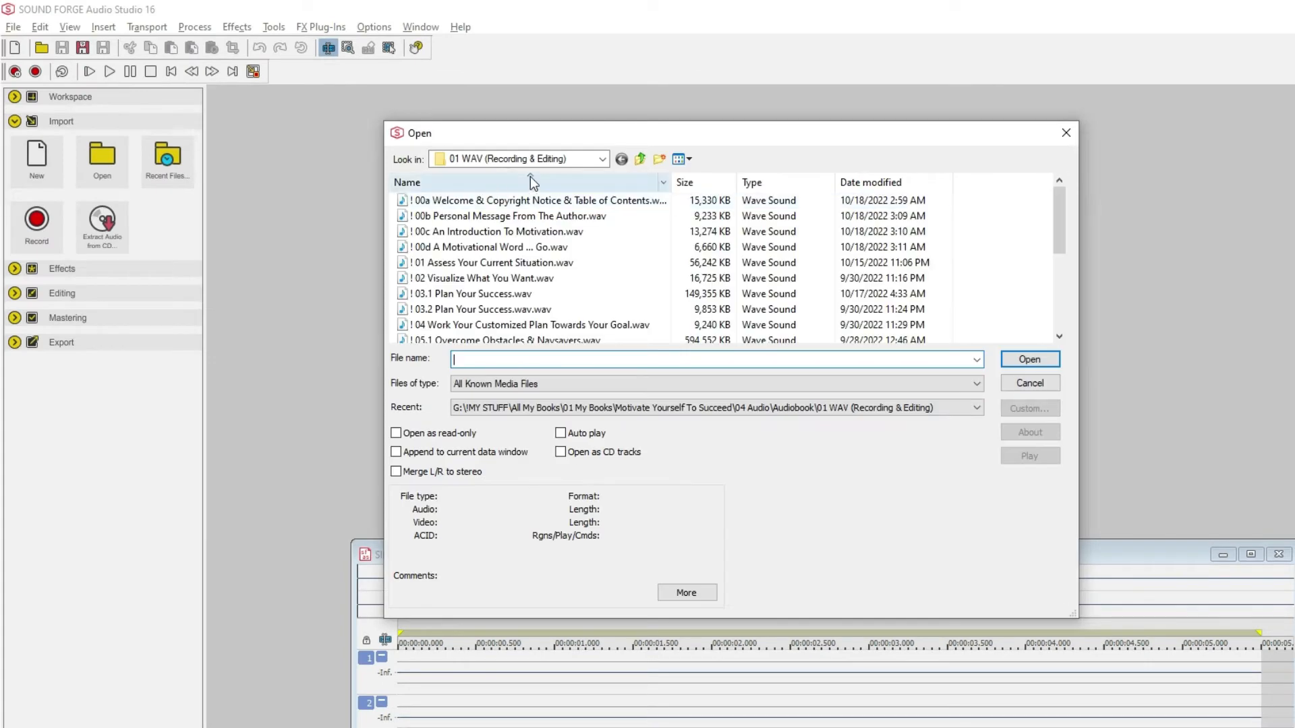
left_click(570, 218)
double_click(601, 214)
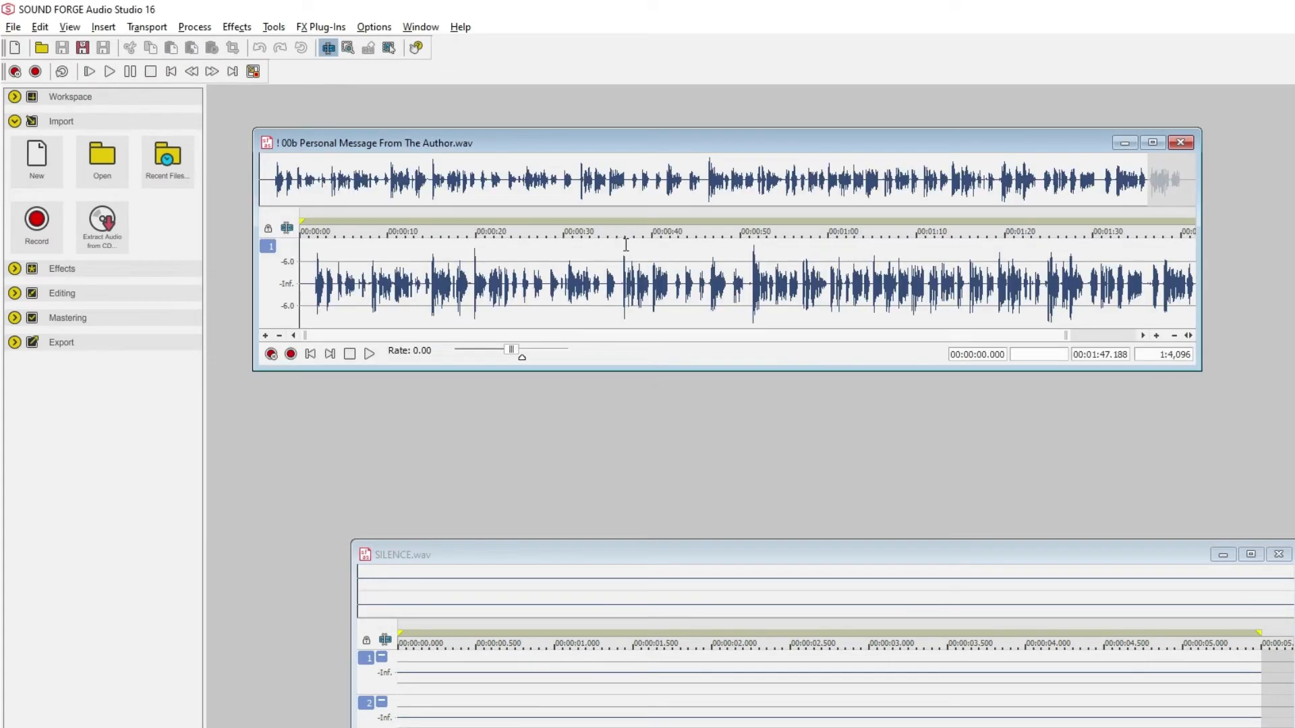
Save the author message as a 128 Kbps stereo MP3 in the 02 MP3 (Compressed, Web-Ready) folder, keeping its name
left_click(14, 29)
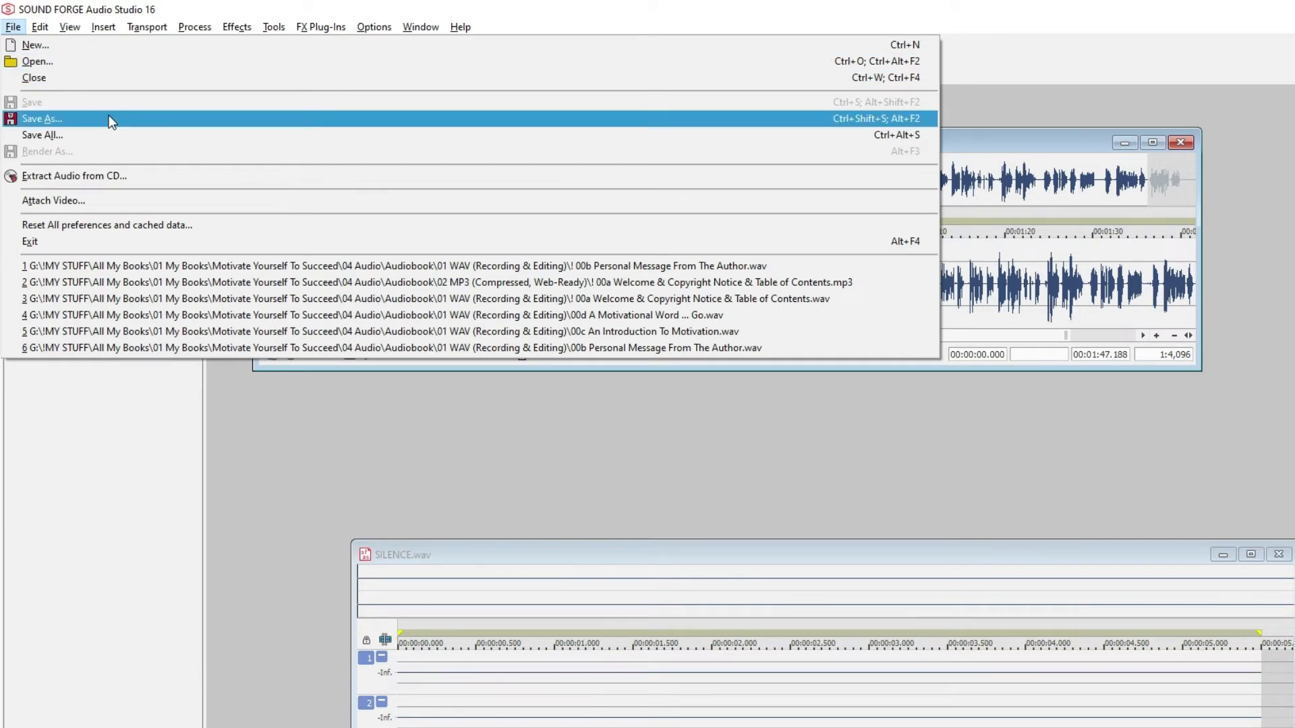
left_click(41, 119)
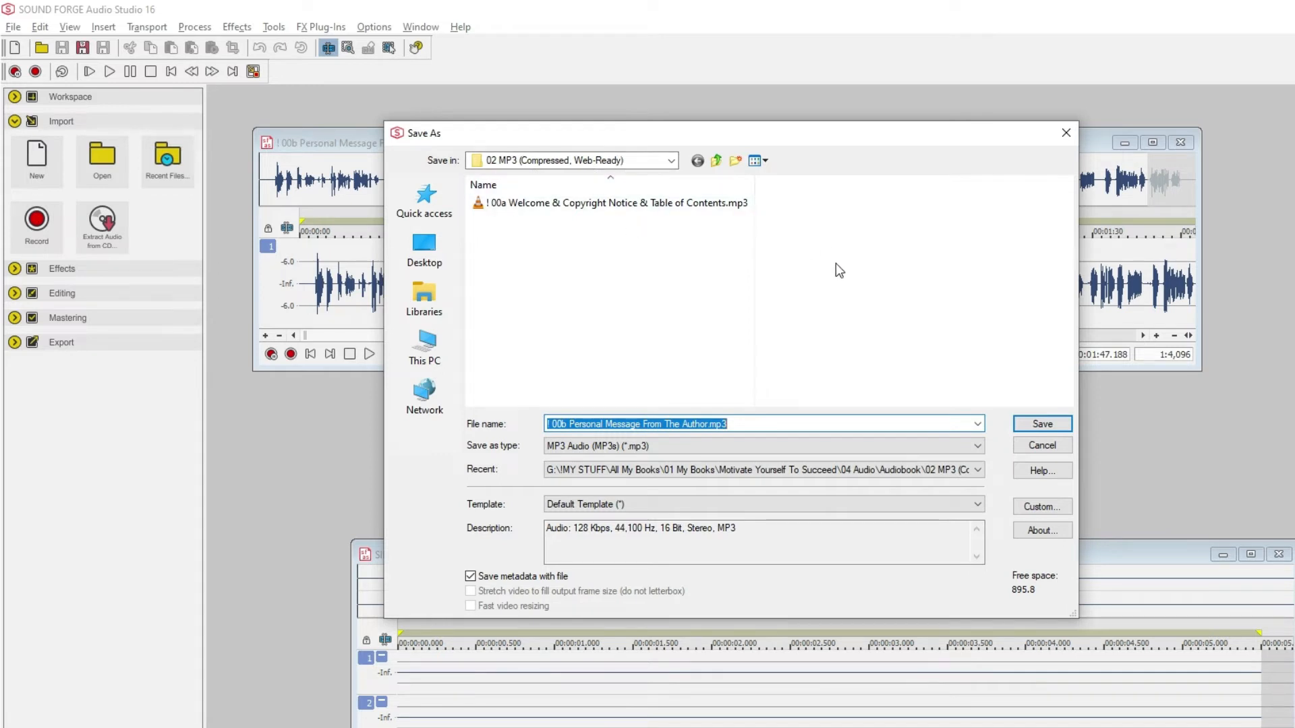
left_click(1057, 424)
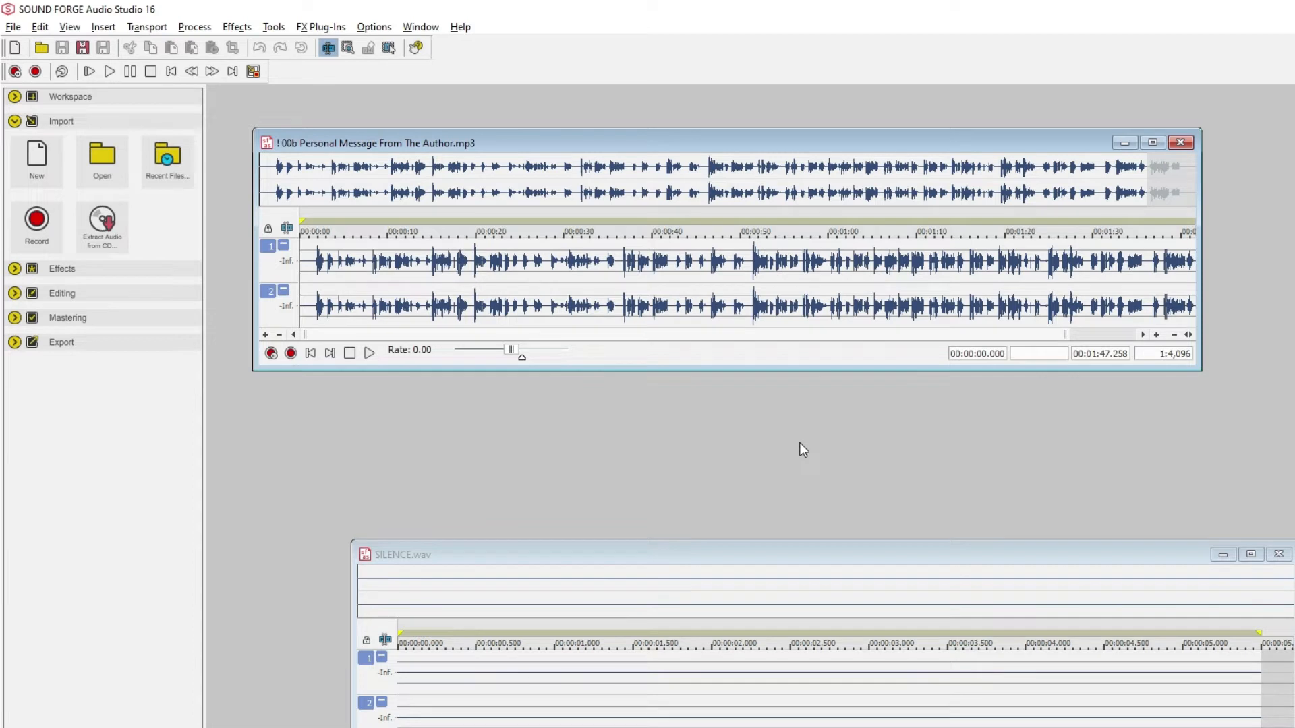
Close the author message MP3 and open "! 00c An Introduction To Motivation.wav" from the 01 WAV (Recording & Editing) folder
left_click(1179, 143)
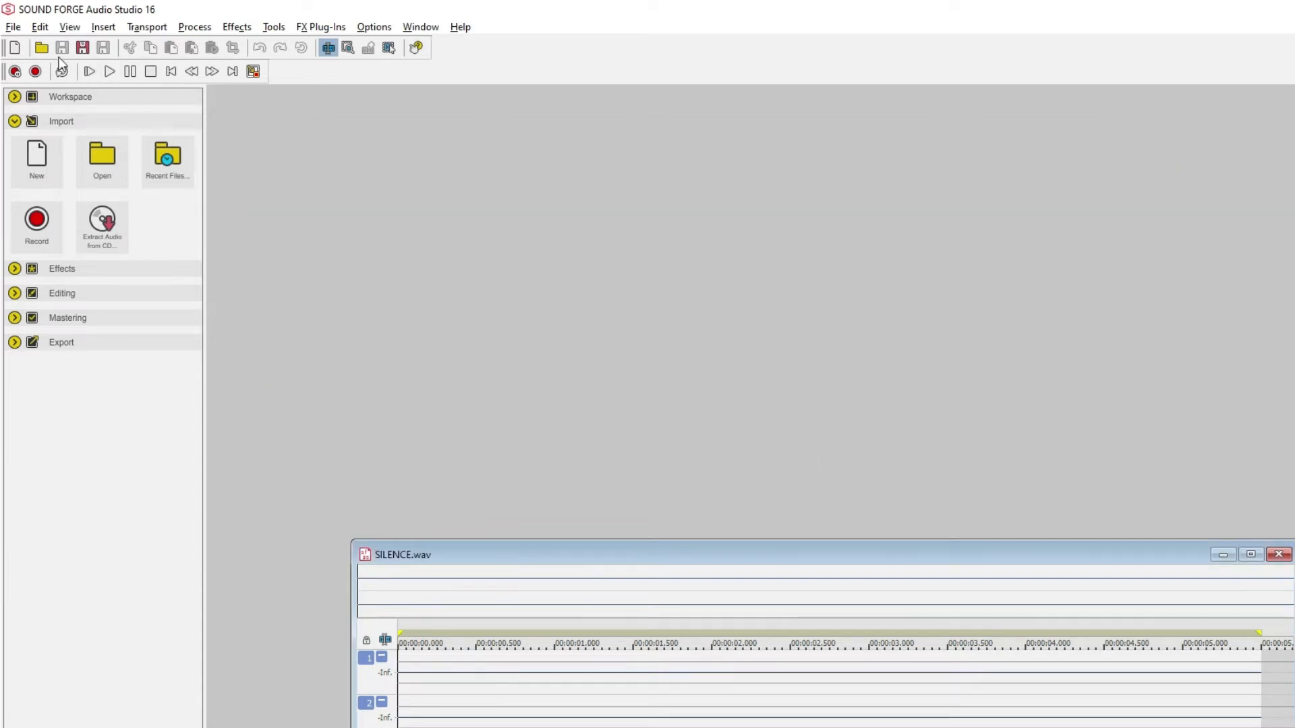
left_click(42, 46)
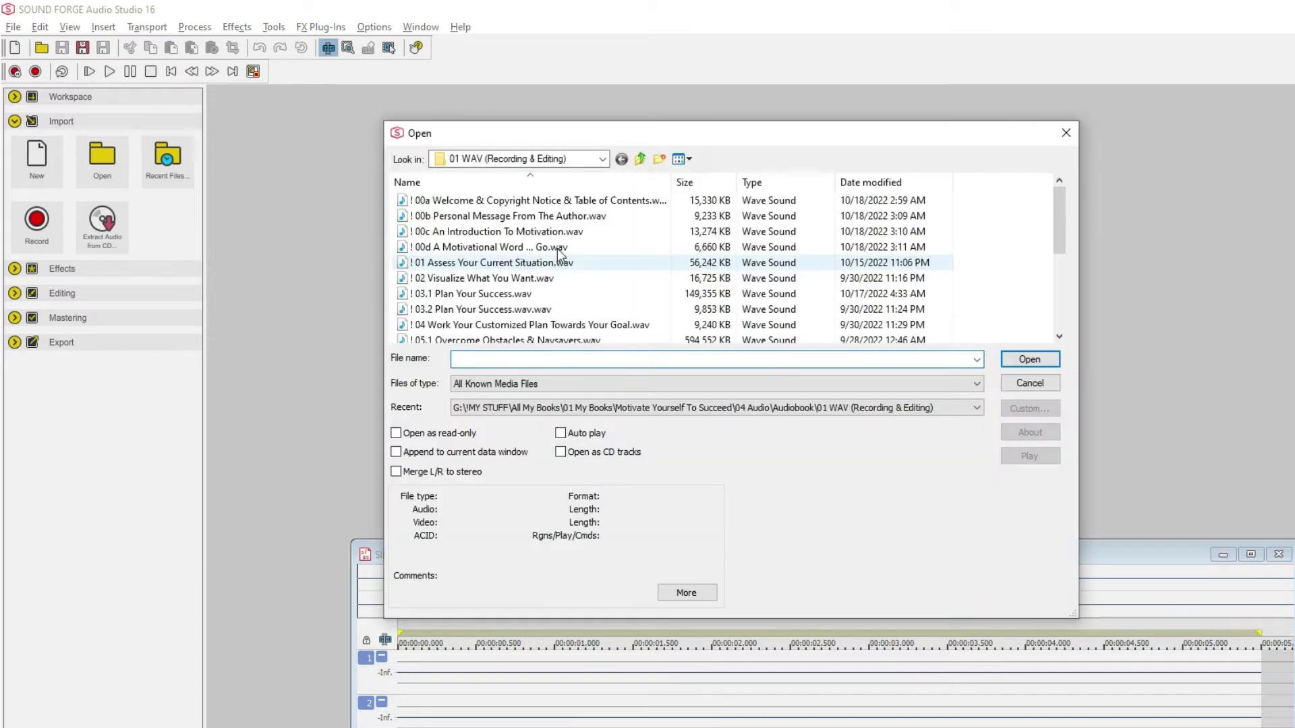
left_click(576, 231)
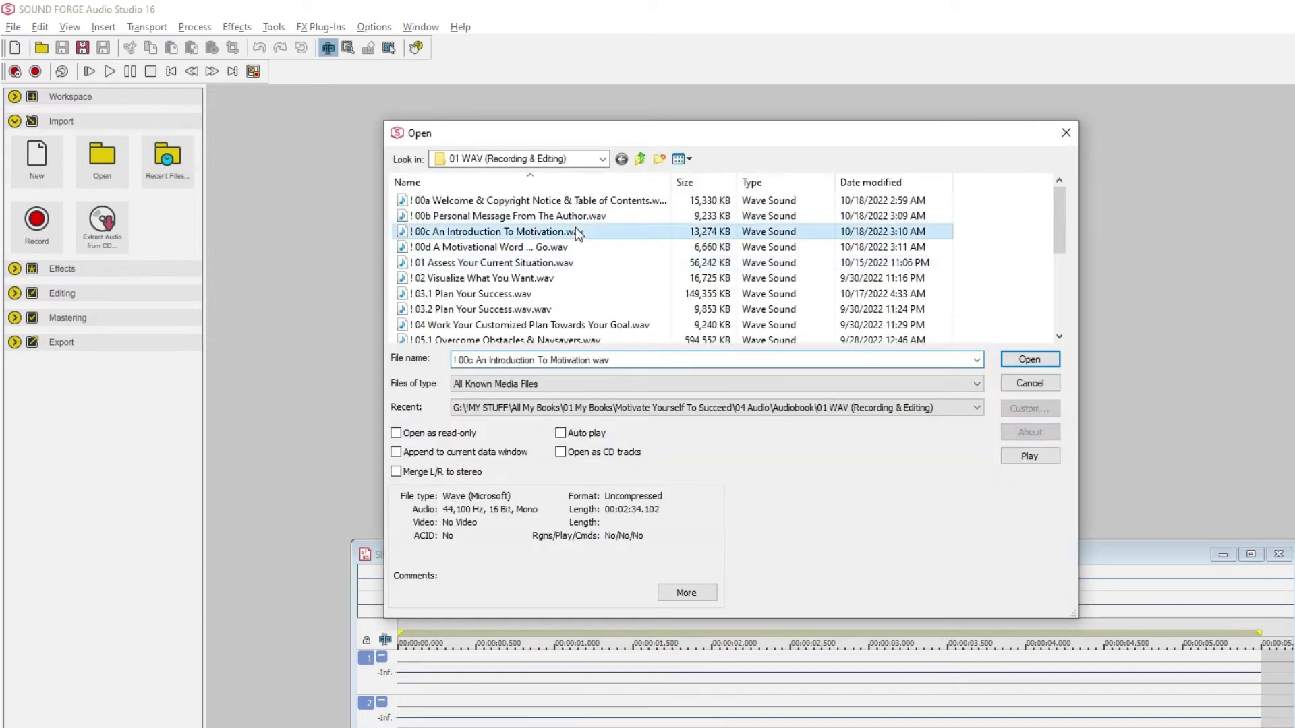
double_click(531, 233)
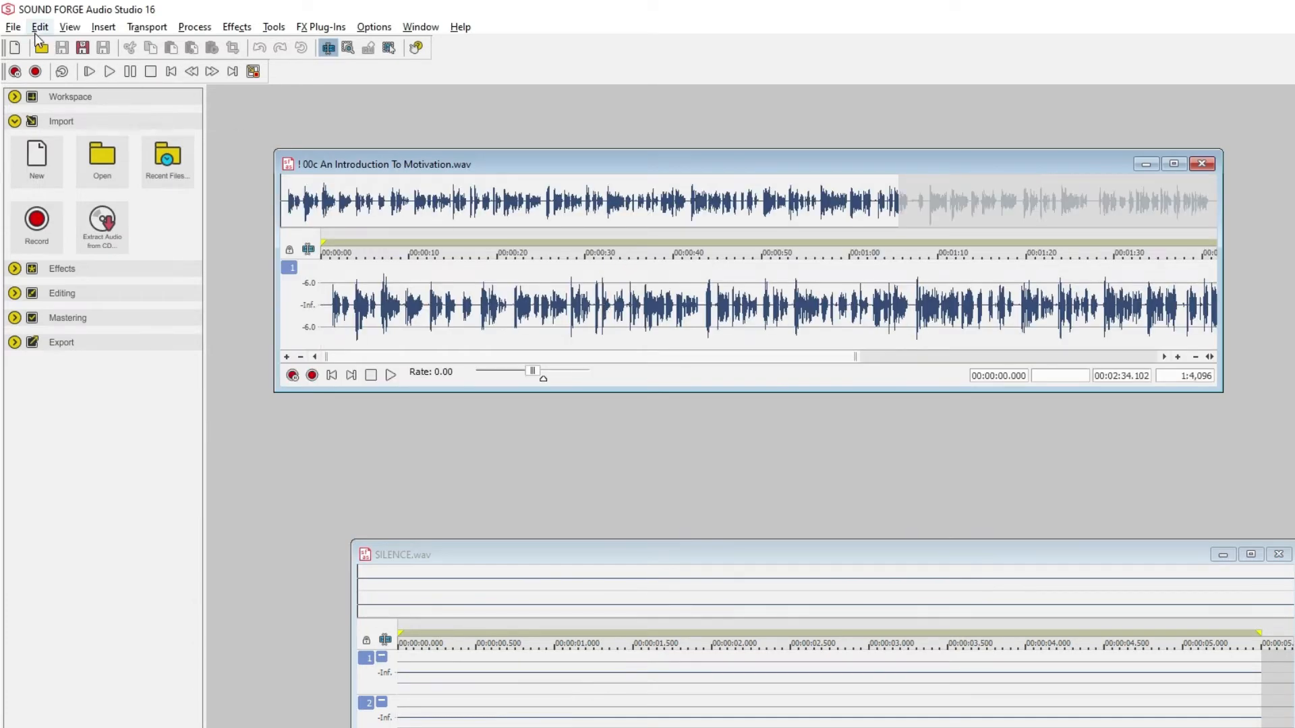
Save the motivation introduction as a 128 Kbps stereo MP3 in the 02 MP3 (Compressed, Web-Ready) folder, keeping its name
left_click(14, 27)
key("Escape")
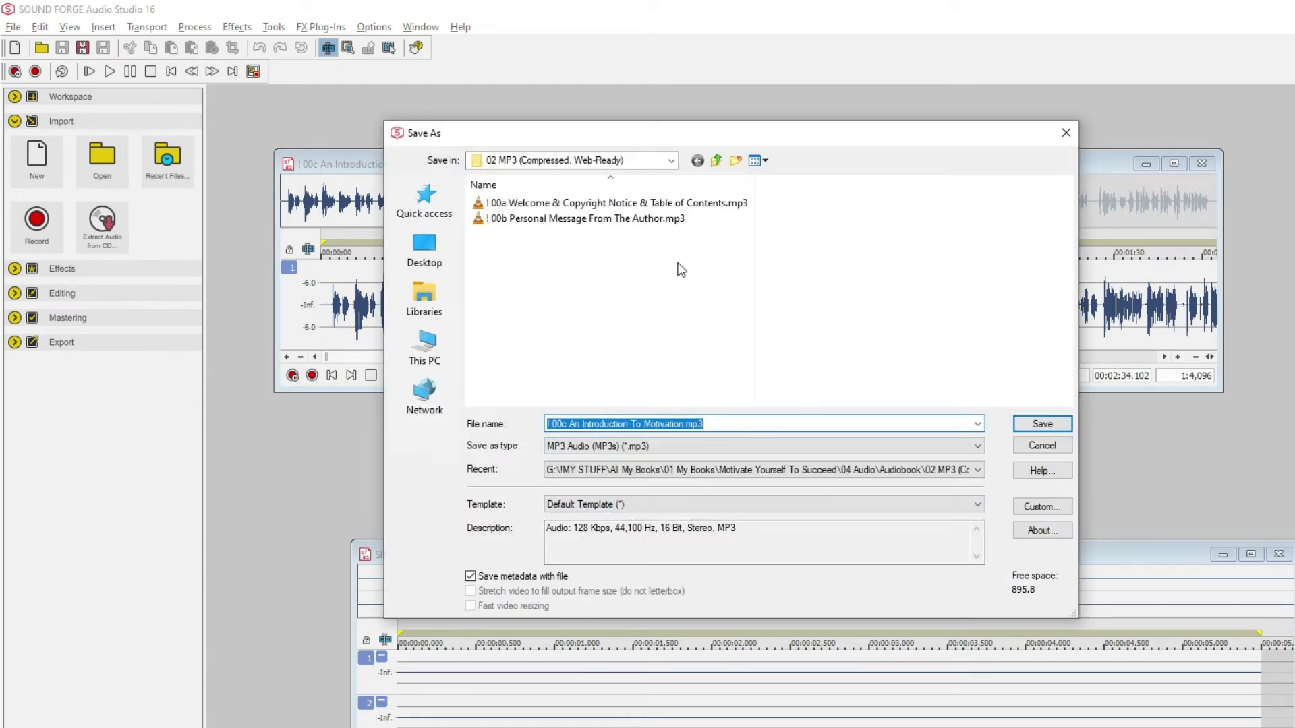
left_click(1062, 424)
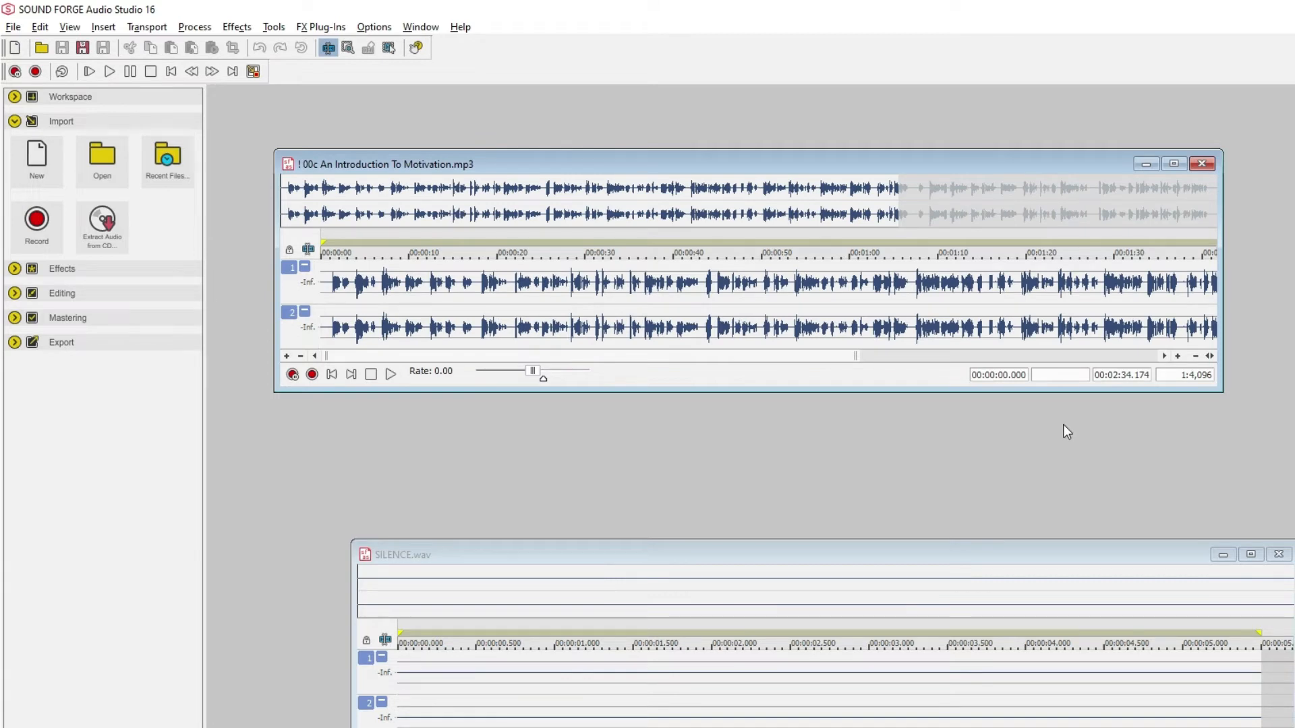
Close the introduction MP3 and convert "! 00d A Motivational Word ... Go.wav" to an MP3 in the 02 MP3 (Compressed, Web-Ready) folder
left_click(1202, 164)
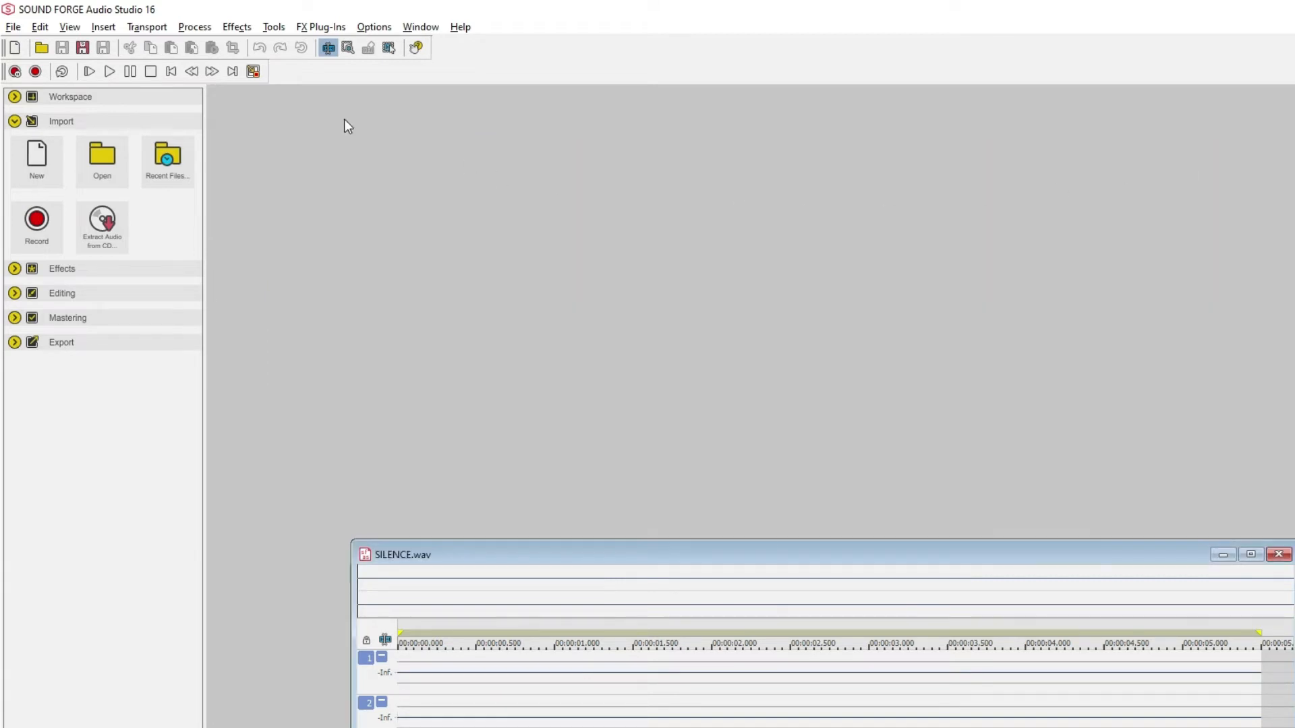
left_click(13, 27)
left_click(30, 58)
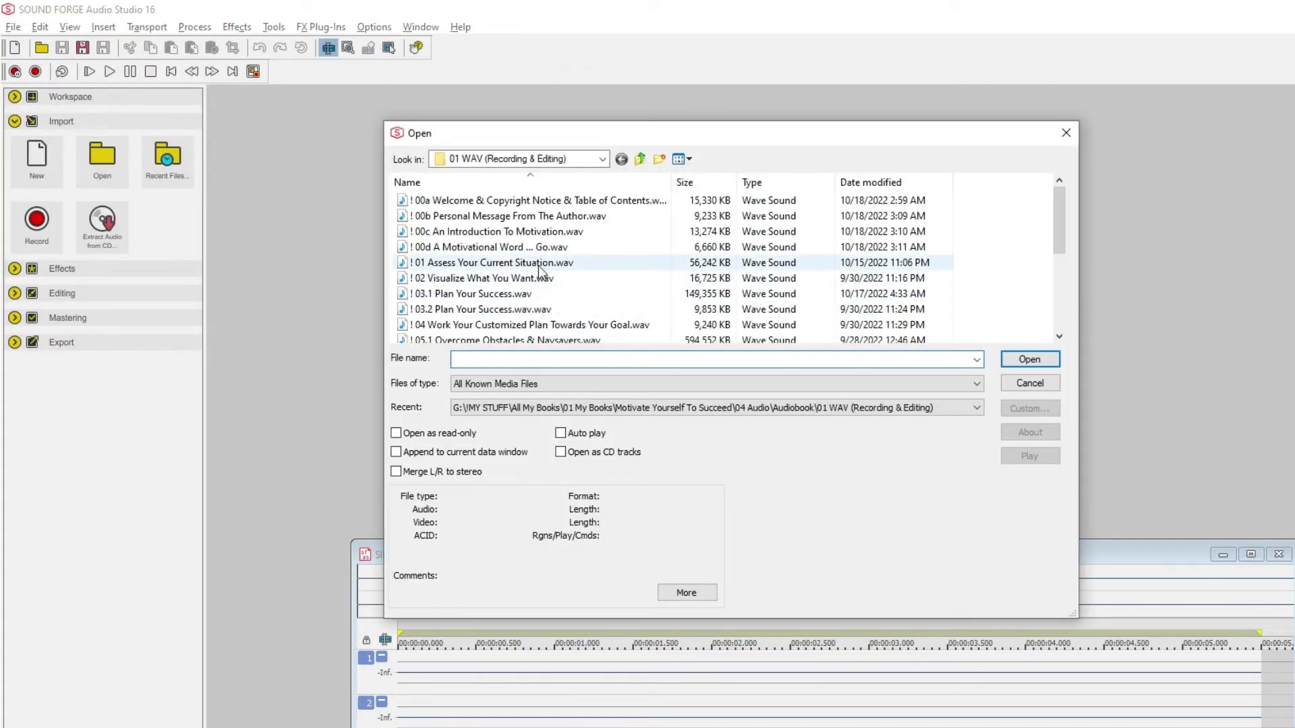
left_click(527, 252)
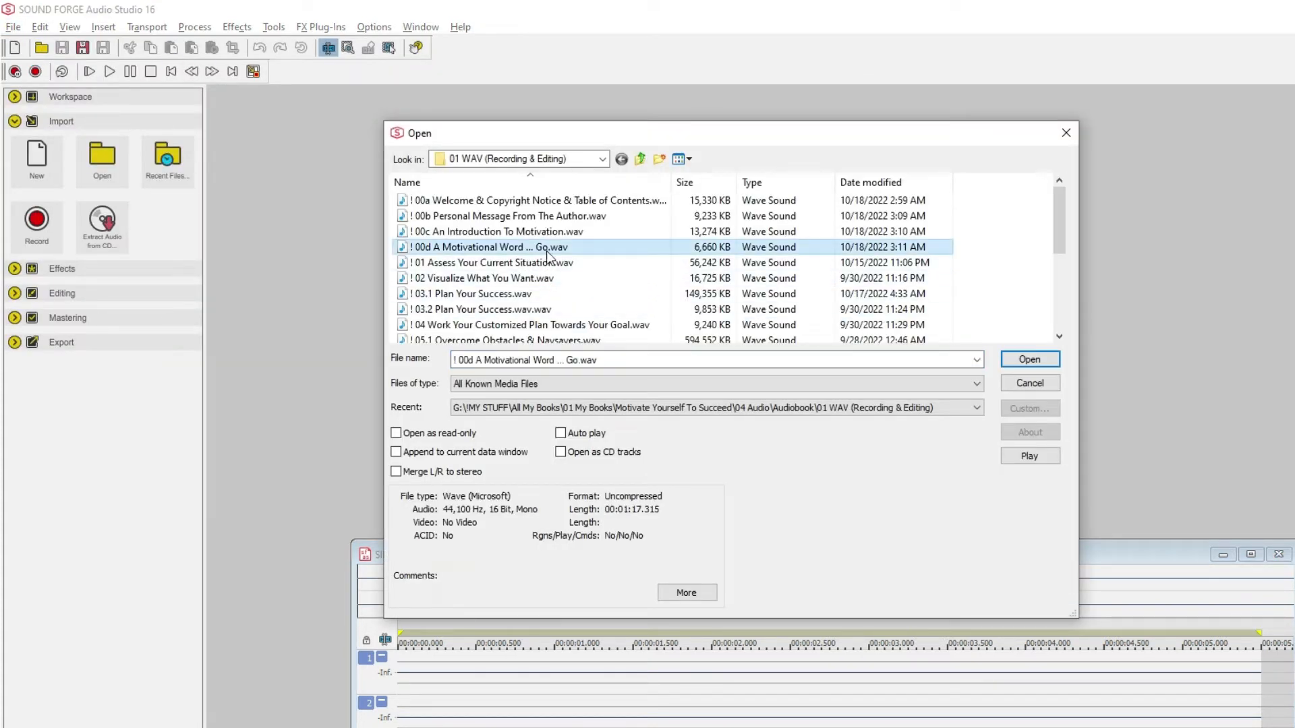
mouse_move(1065, 237)
left_mouse_down()
mouse_move(1074, 325)
mouse_move(1057, 231)
left_mouse_up()
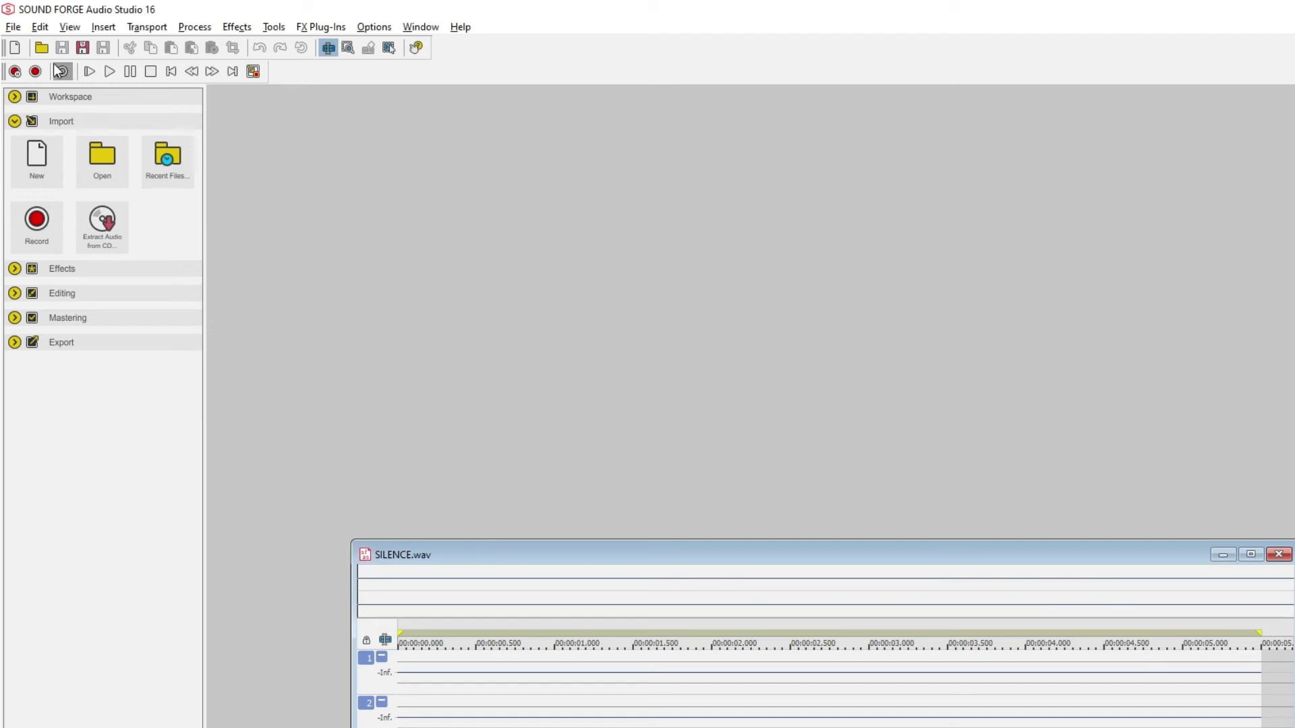
Open the five WAV files from "! 01 Assess Your Current Situation" through "! 04 Work Your Customized Plan Towards Your Goal" together
left_click(39, 48)
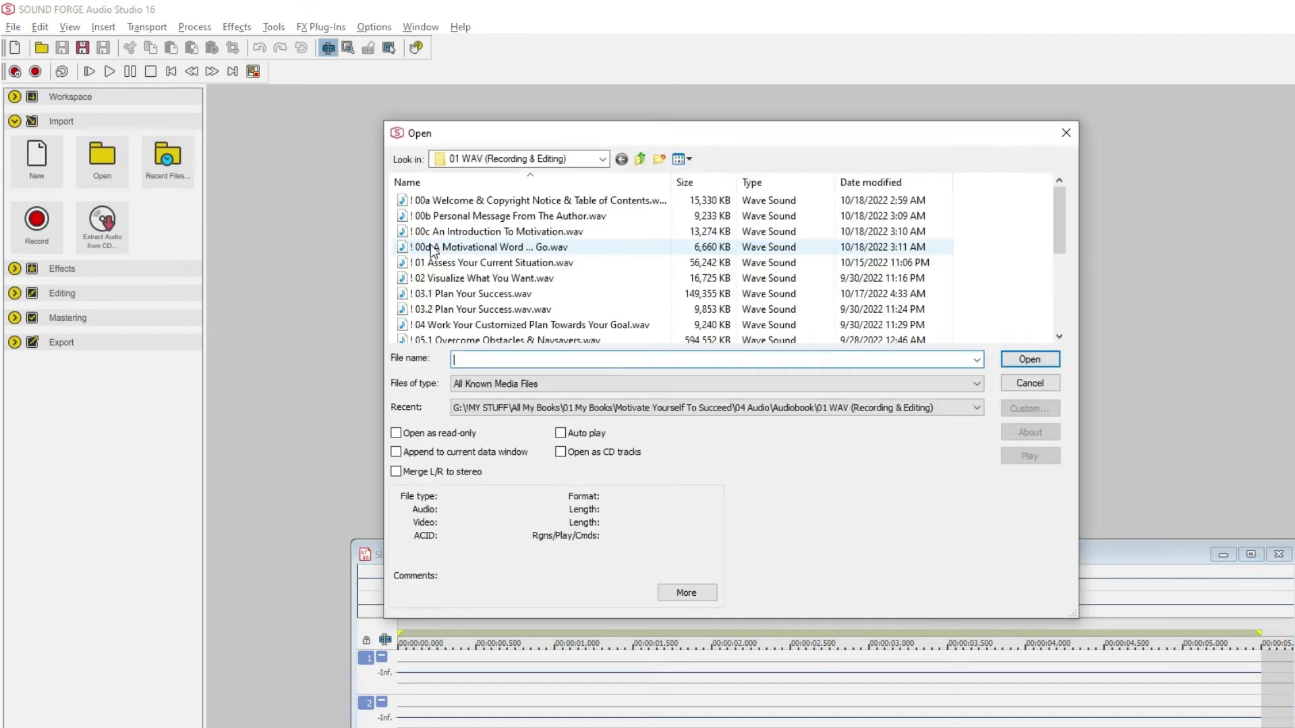
left_click(476, 262)
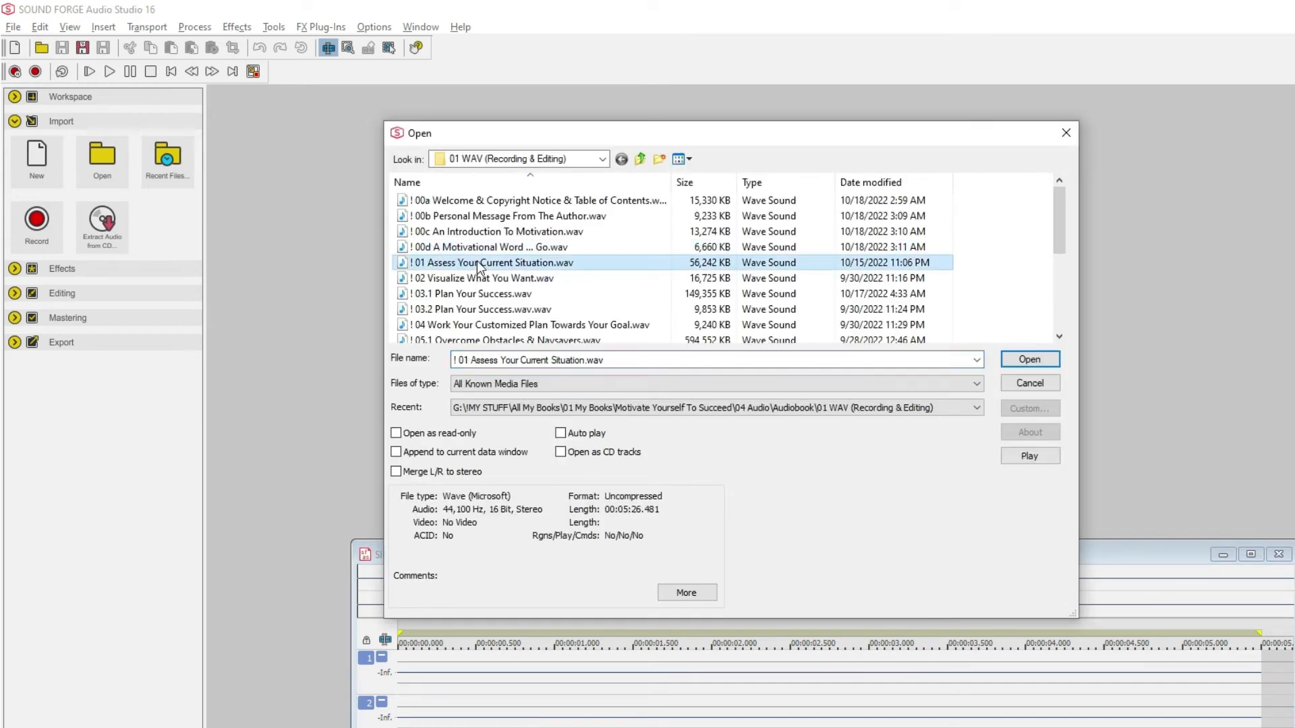
left_click(480, 313, "shift")
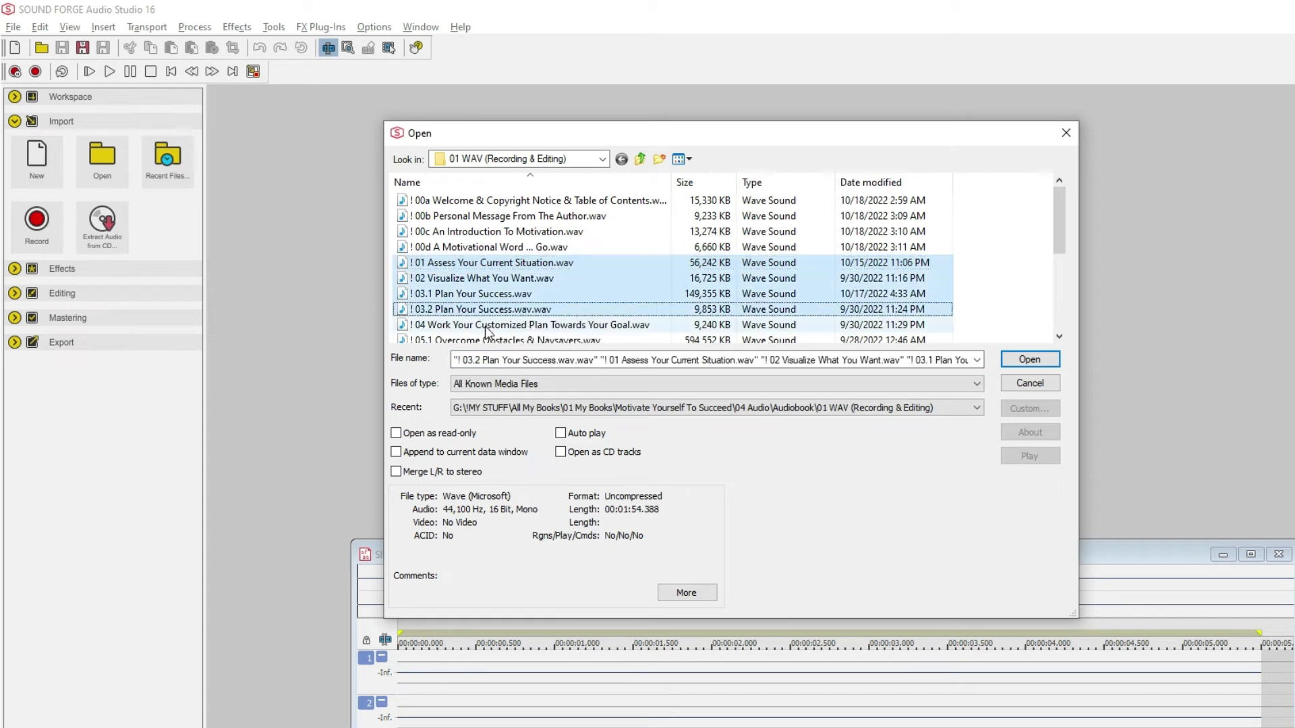
left_click(480, 323, "shift")
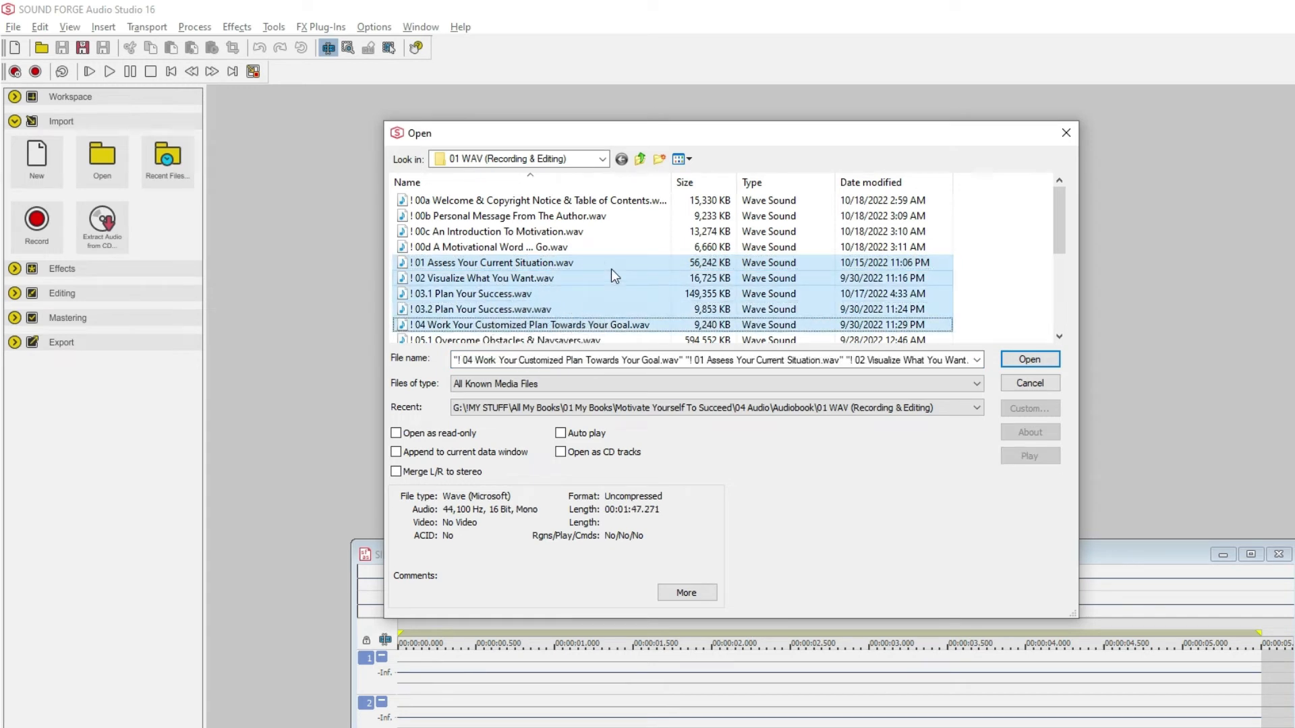
left_click(1042, 362)
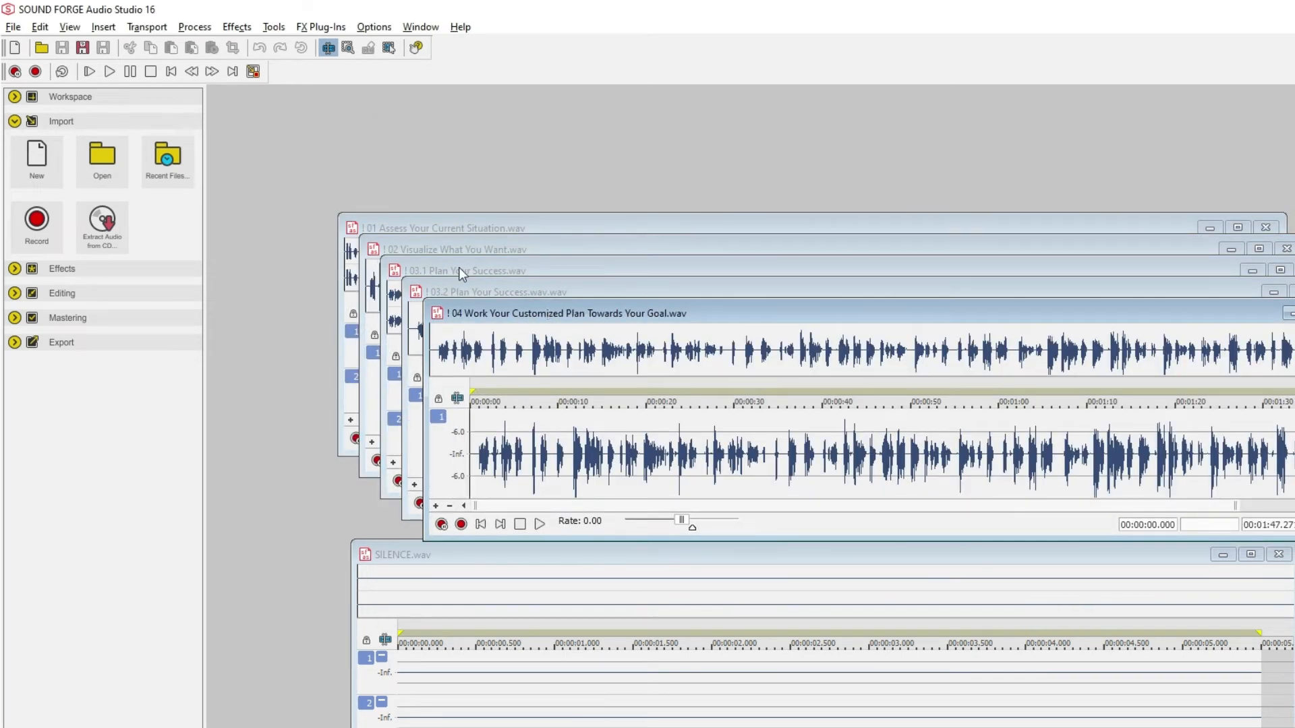
Save "! 04 Work Your Customized Plan Towards Your Goal" as a 128 Kbps stereo MP3 in the 02 MP3 folder and close it
left_click(12, 27)
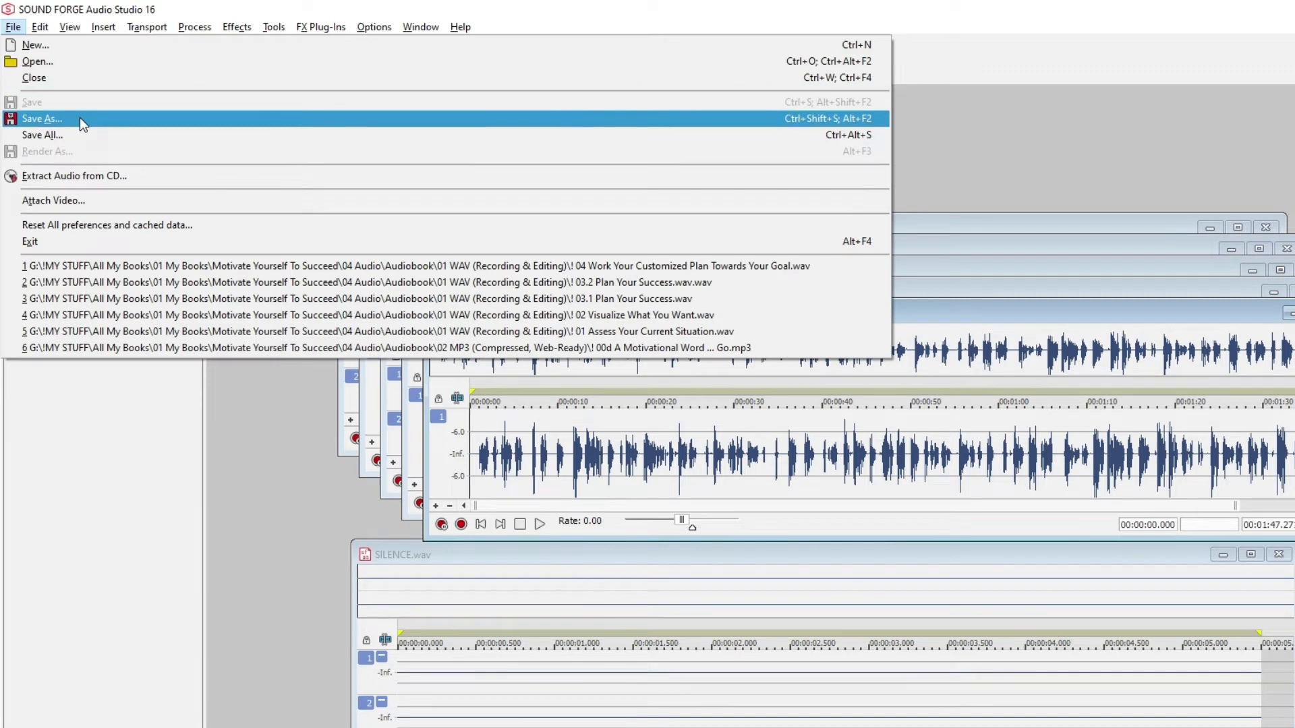
left_click(80, 118)
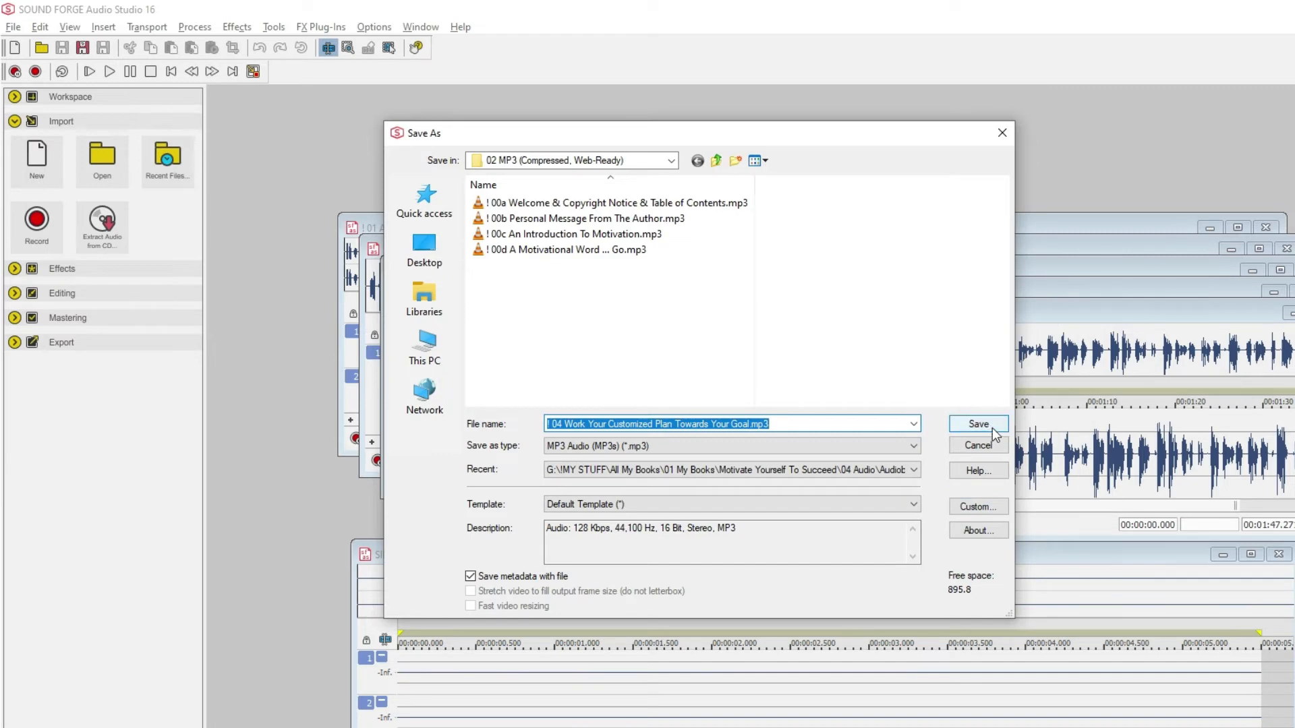
left_click(995, 430)
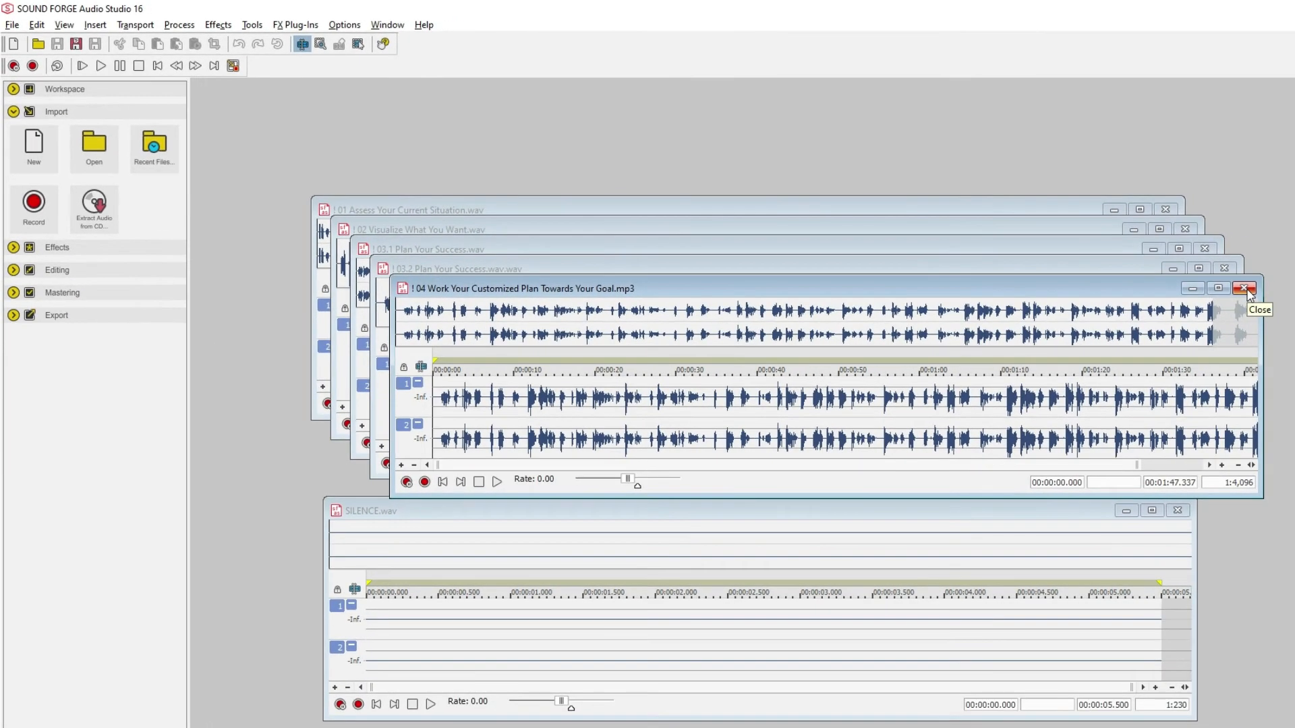
left_click(1244, 289)
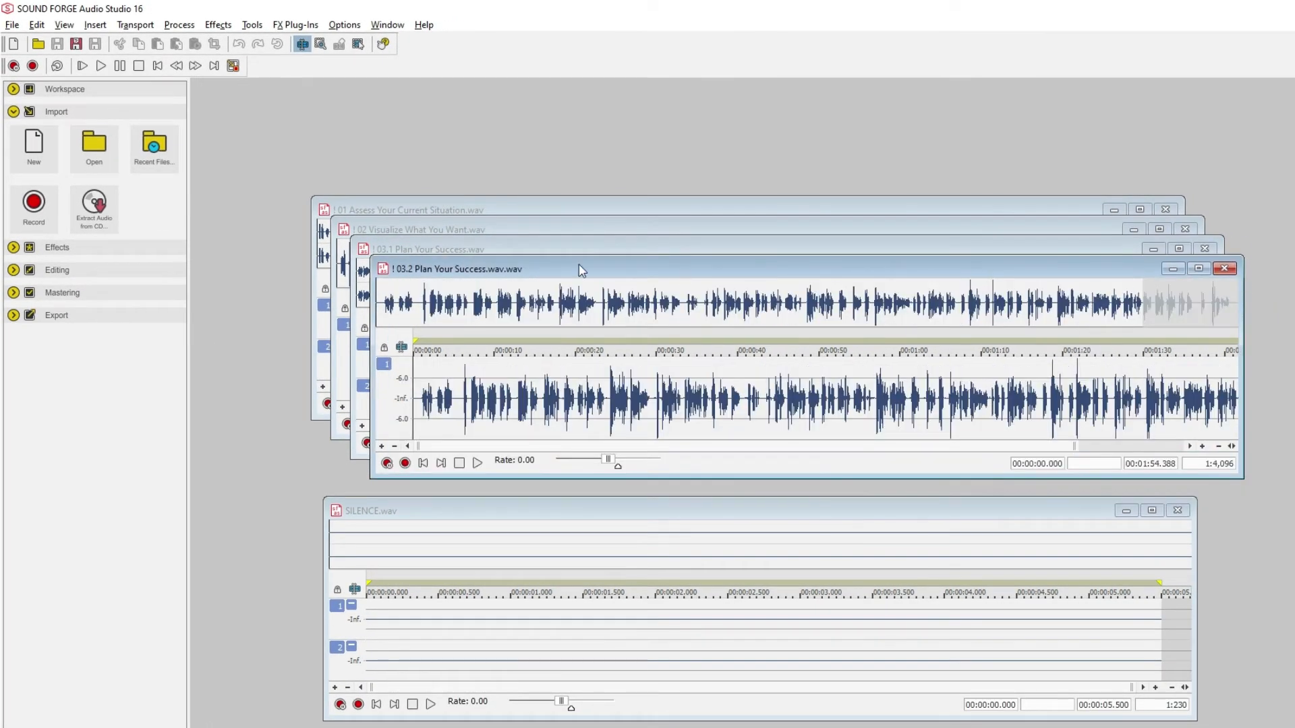
Save the 03.2 recording as "! 03.2 Plan Your Success.wav.mp3" at 128 Kbps stereo in the 02 MP3 folder and close it
left_click(12, 25)
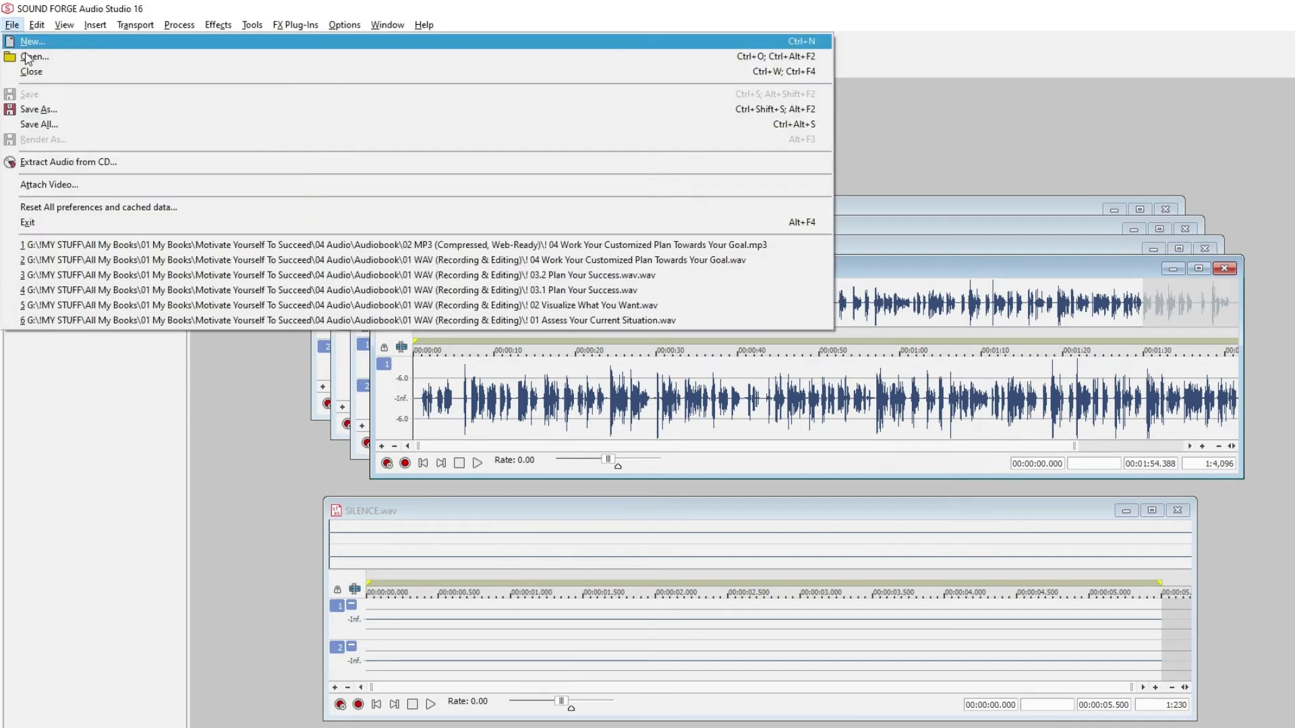
left_click(40, 108)
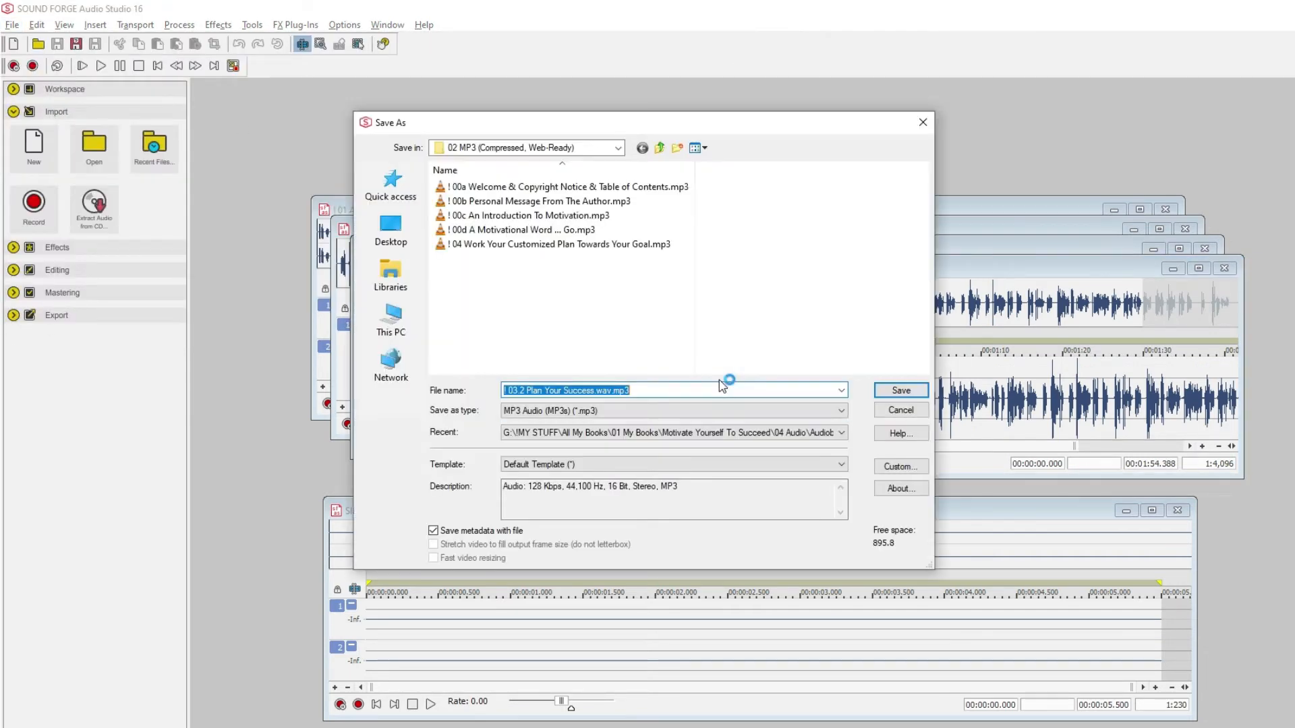
left_click(1061, 389)
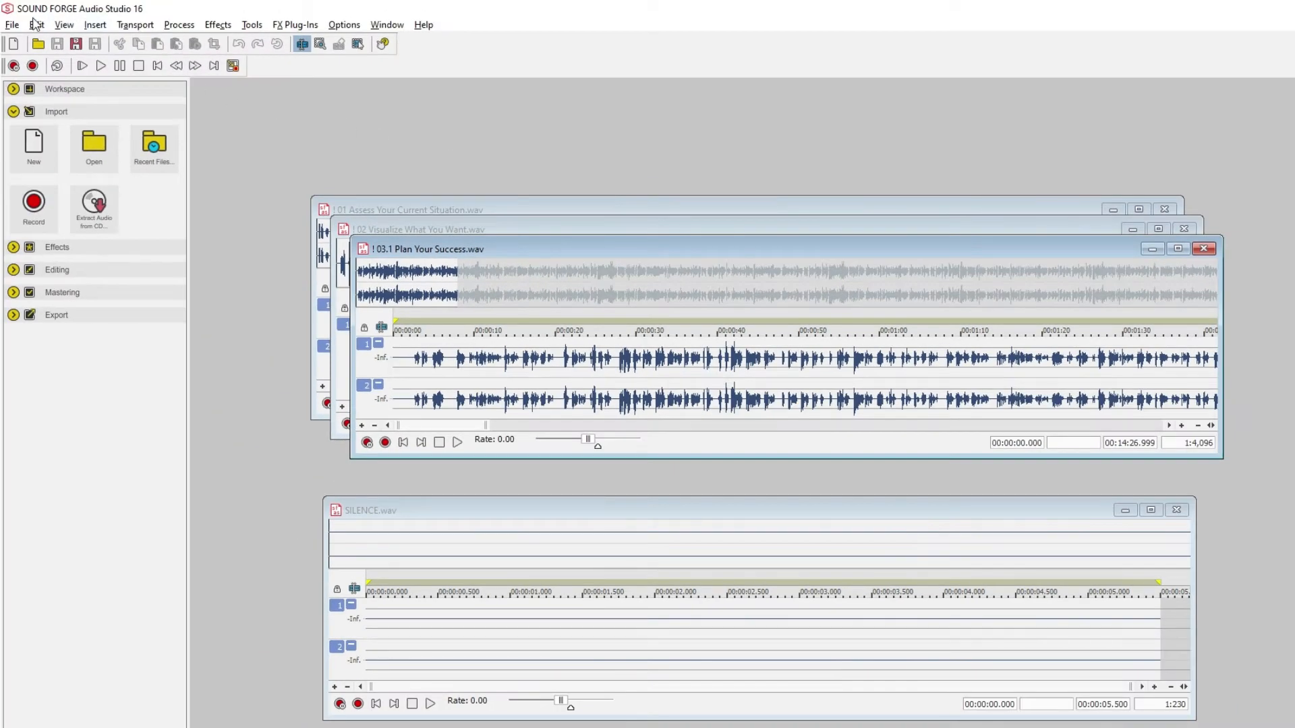
Save "! 03.1 Plan Your Success" as an MP3 in the 02 MP3 folder and move its window below the remaining chapters
left_click(12, 25)
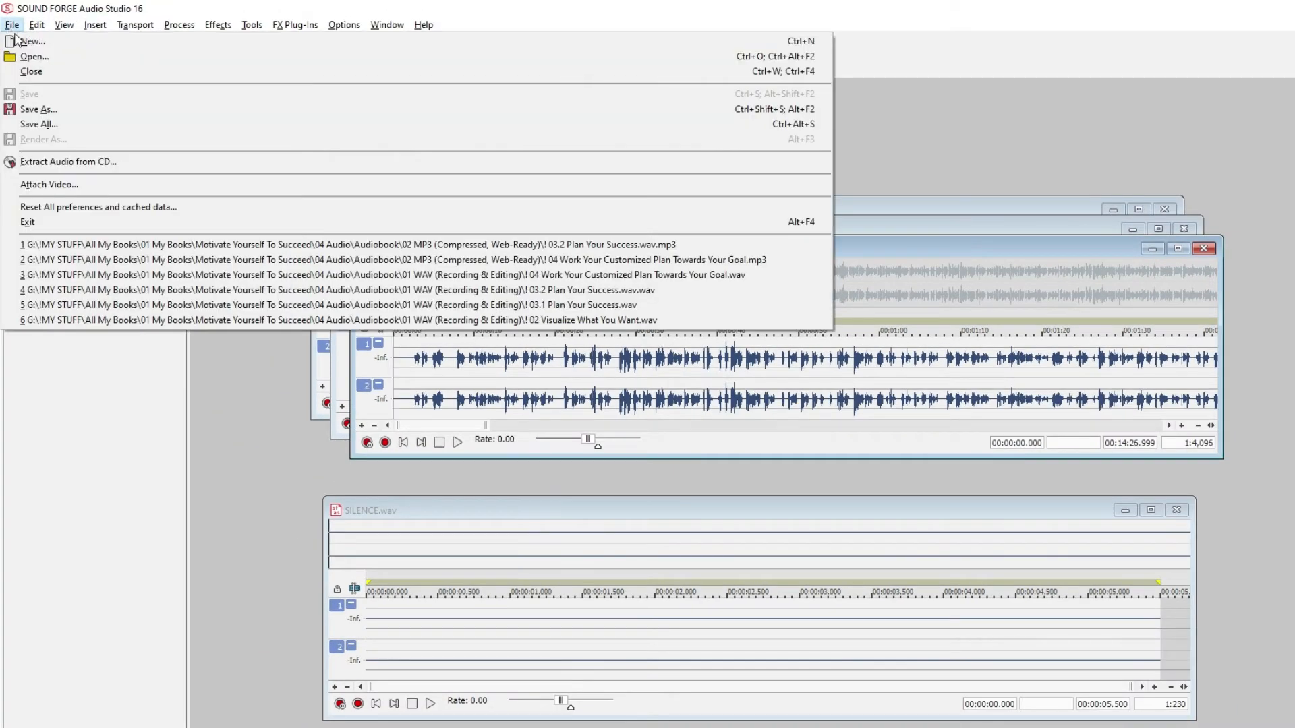
left_click(455, 135)
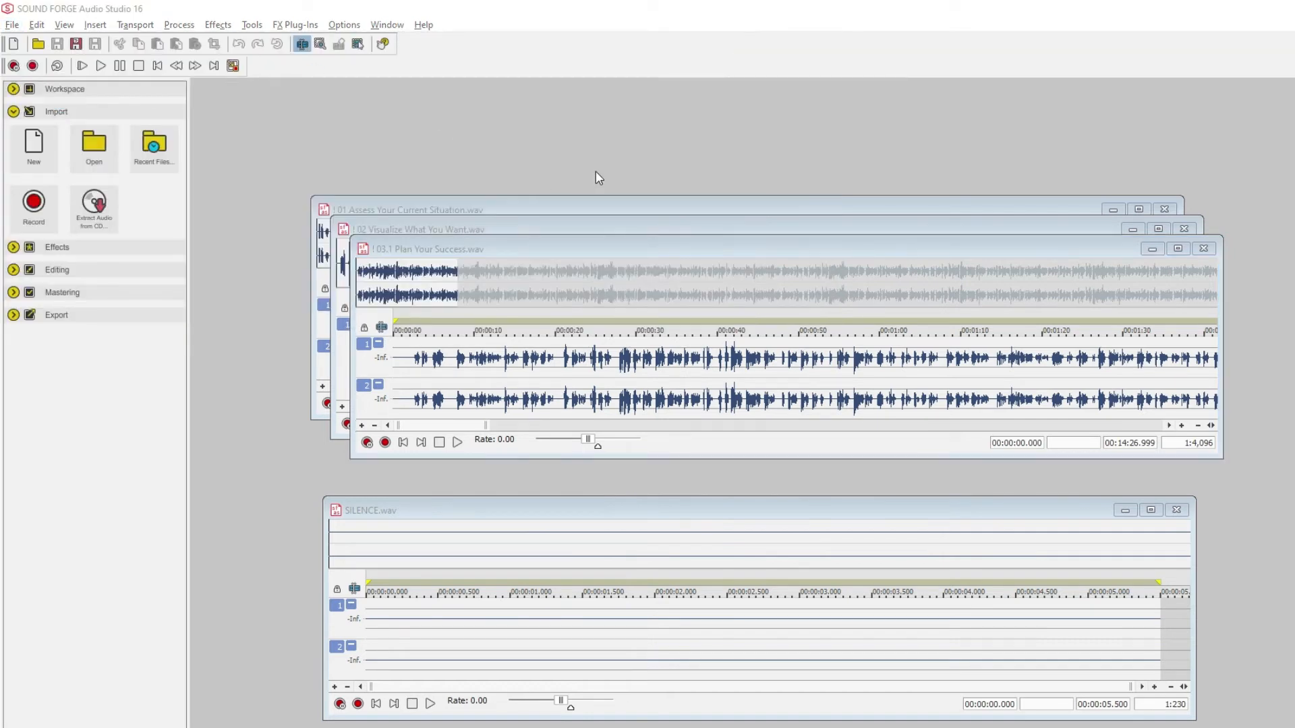
left_click(898, 391)
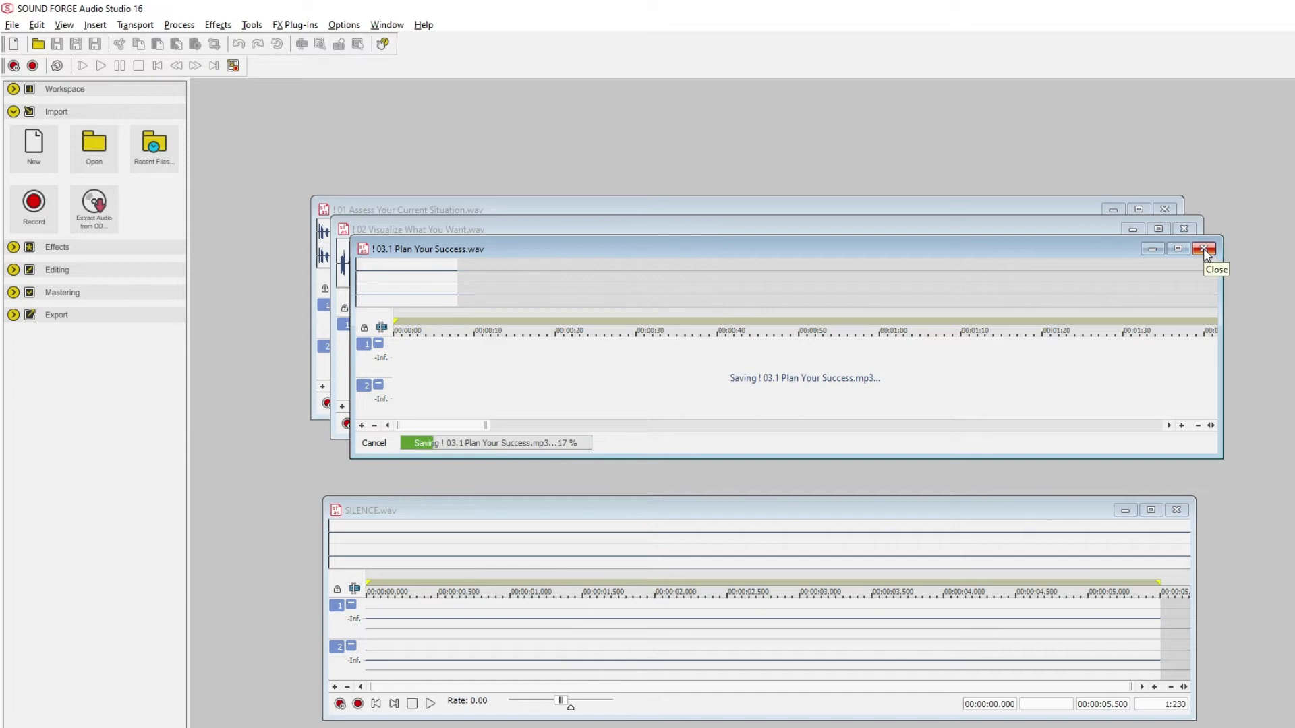
left_click_drag(515, 255, 489, 506)
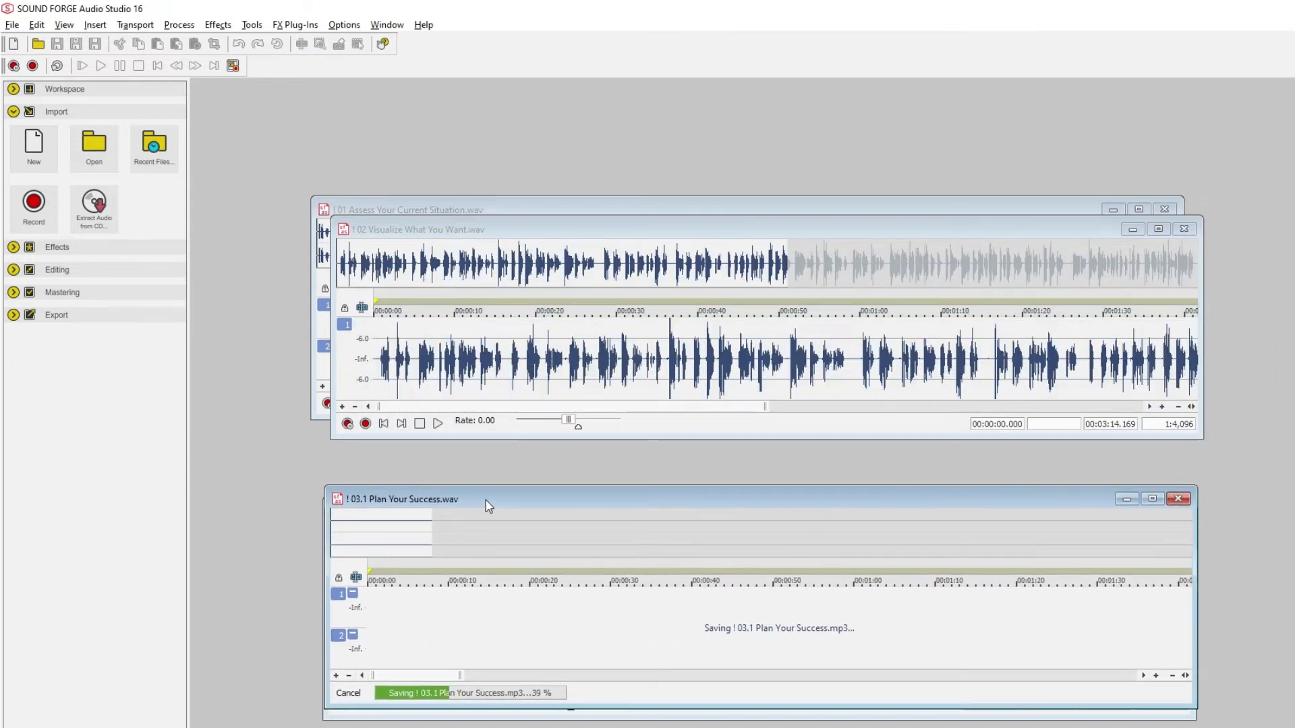
Save "! 02 Visualize What You Want" as a 128 Kbps stereo MP3 and move its window clear of the 01 chapter
left_click(415, 230)
left_click(13, 24)
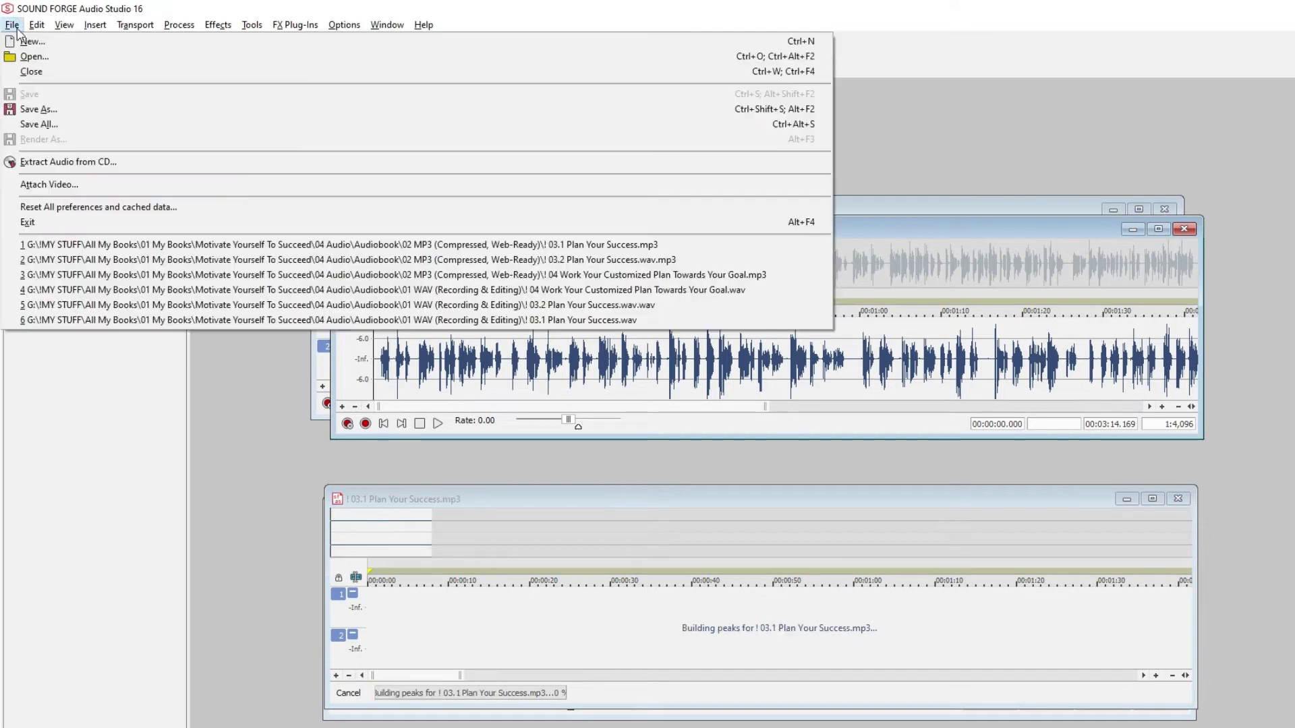
left_click(77, 106)
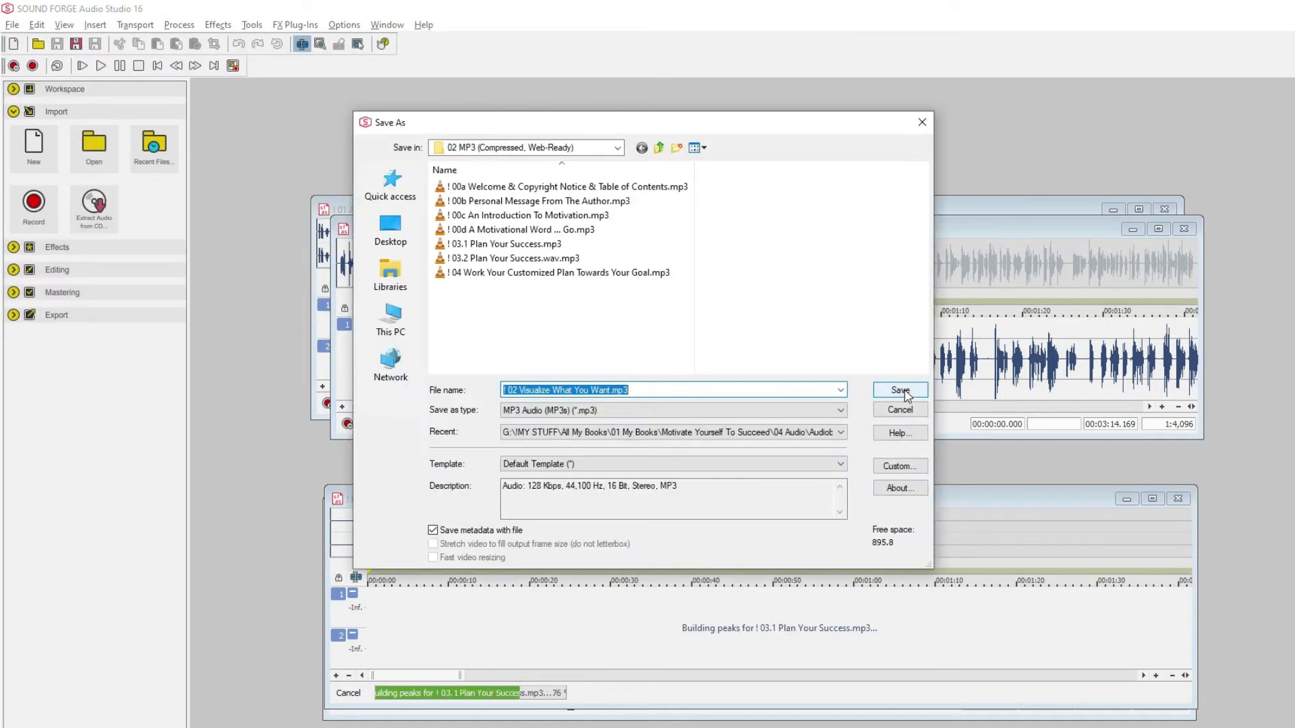
left_click(915, 393)
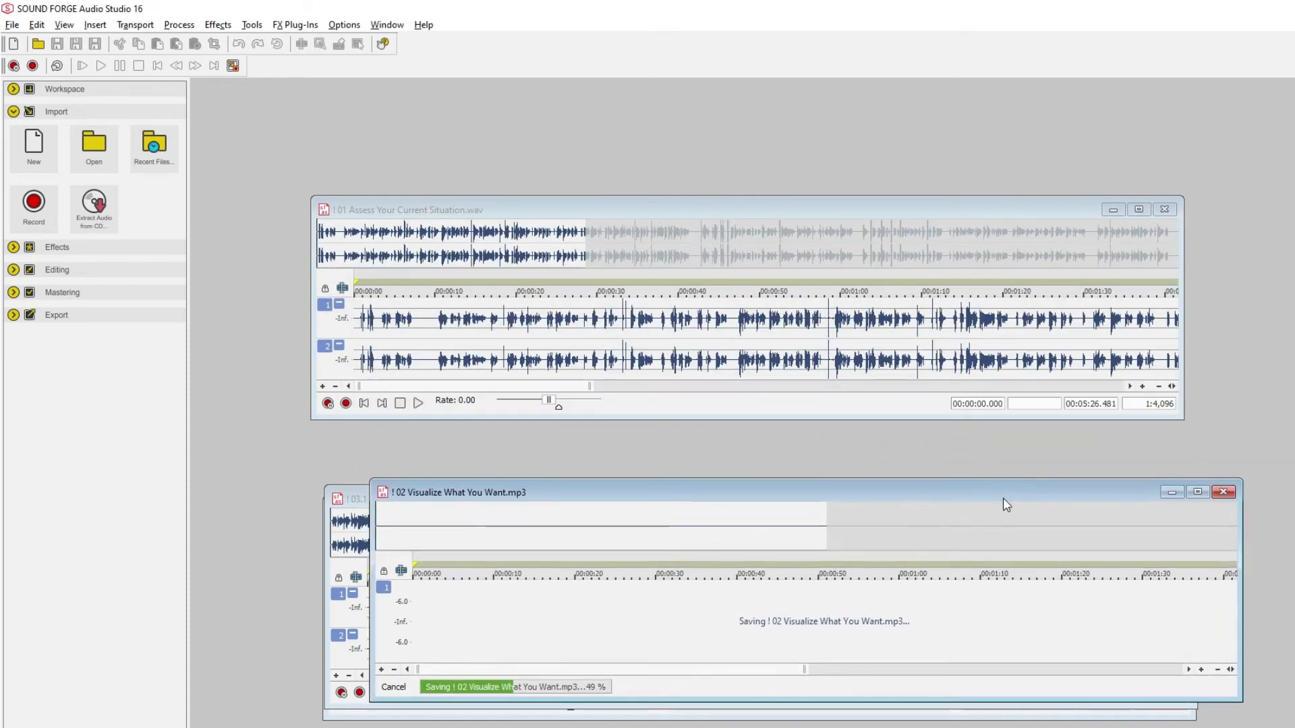
Save "! 01 Assess Your Current Situation" as a 128 Kbps stereo MP3 in the 02 MP3 (Compressed, Web-Ready) folder
left_click(589, 200)
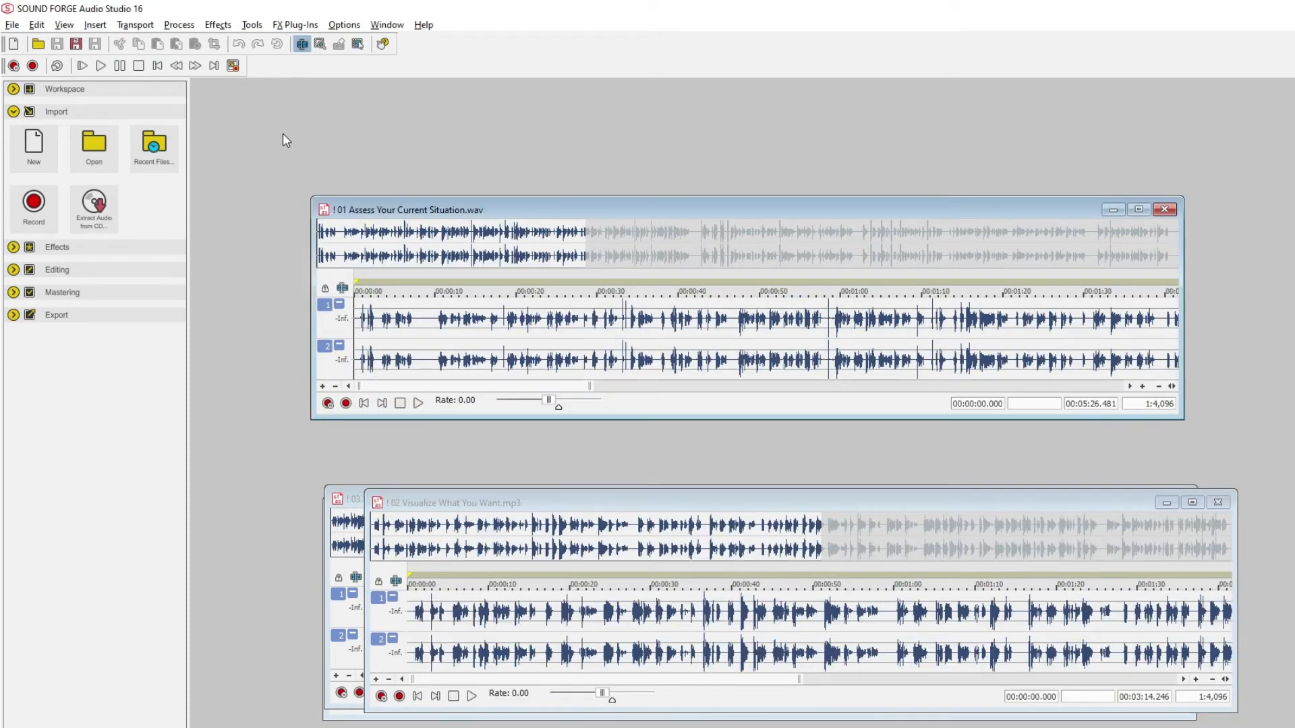
left_click(14, 23)
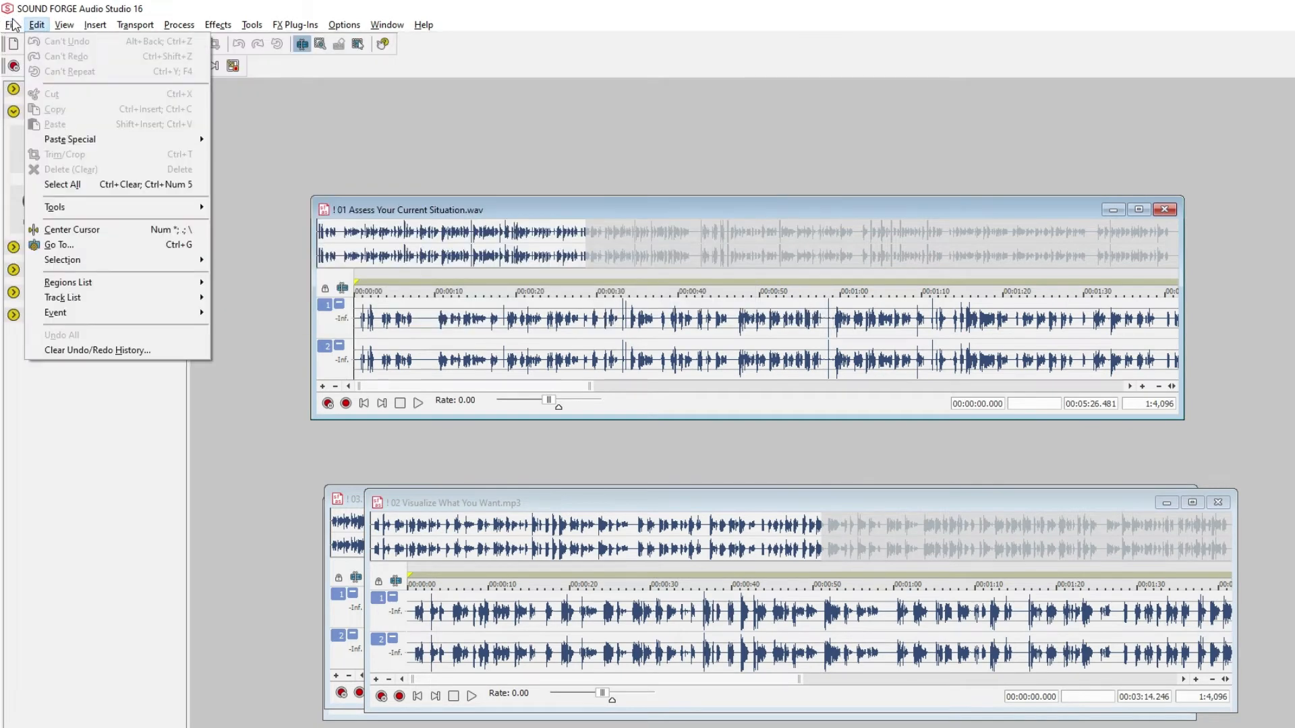
mouse_move(13, 23)
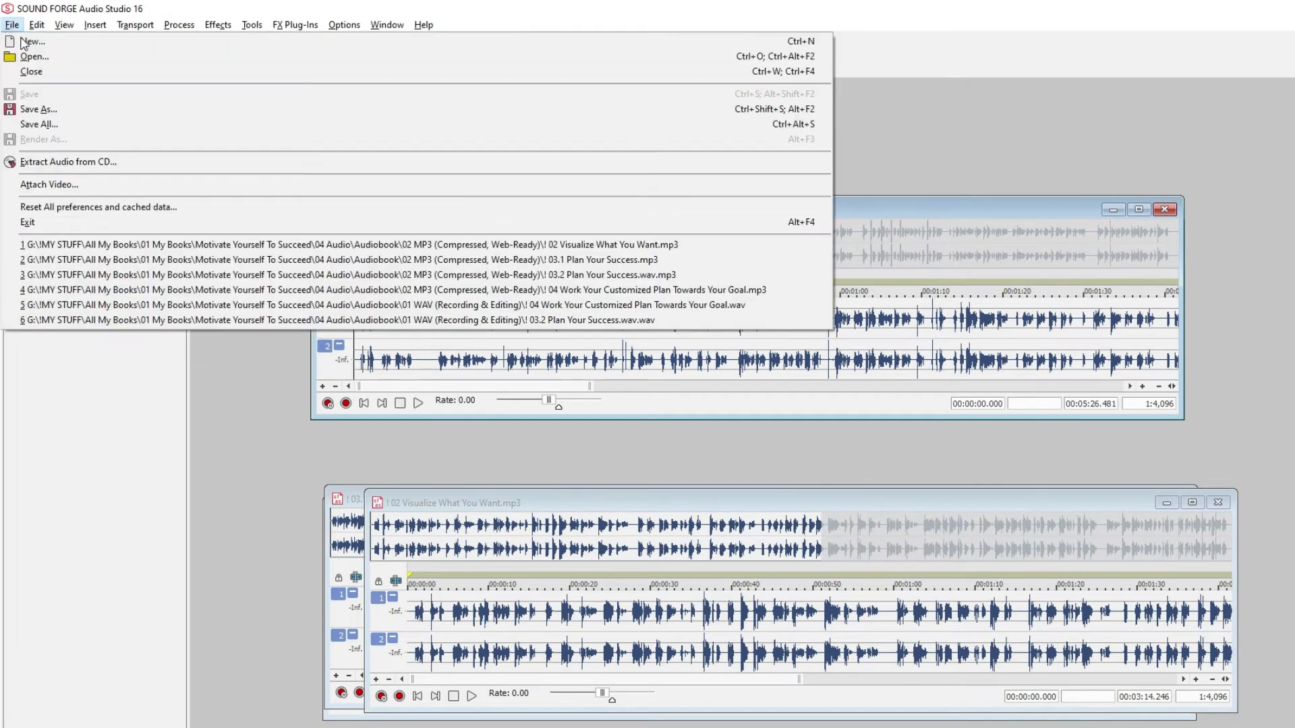
left_click(80, 115)
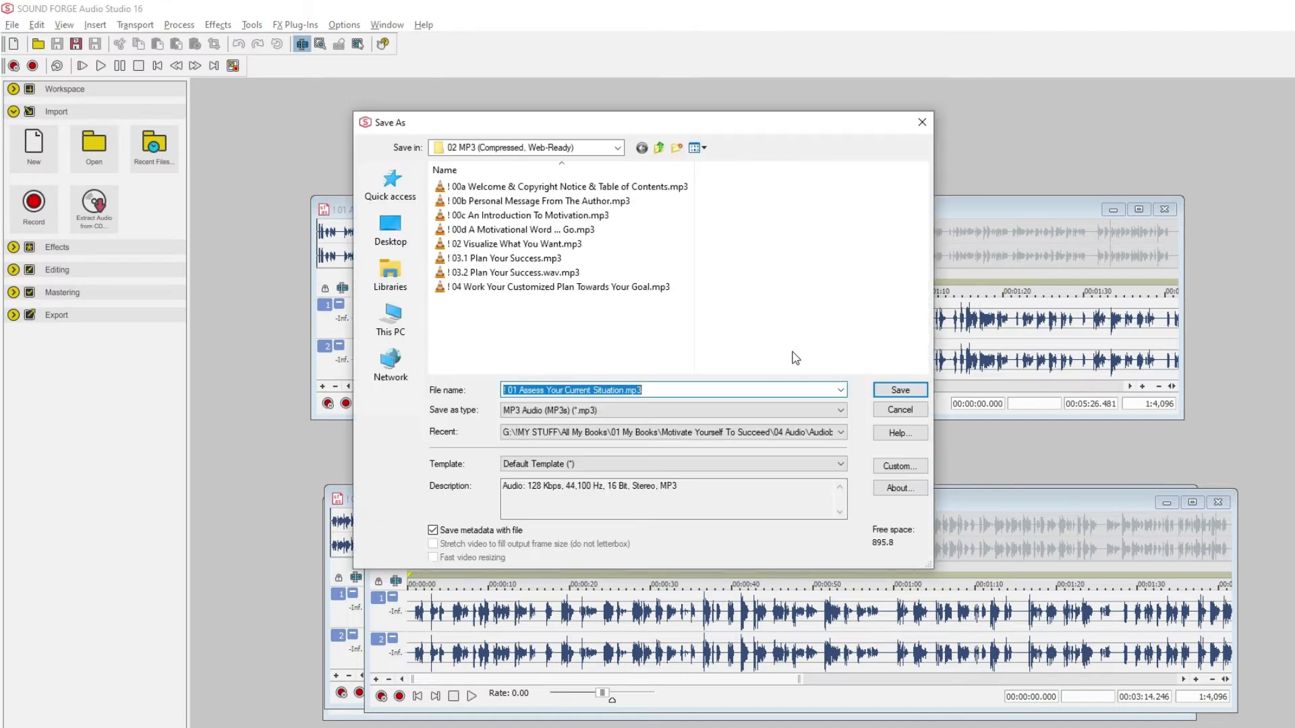
left_click(899, 388)
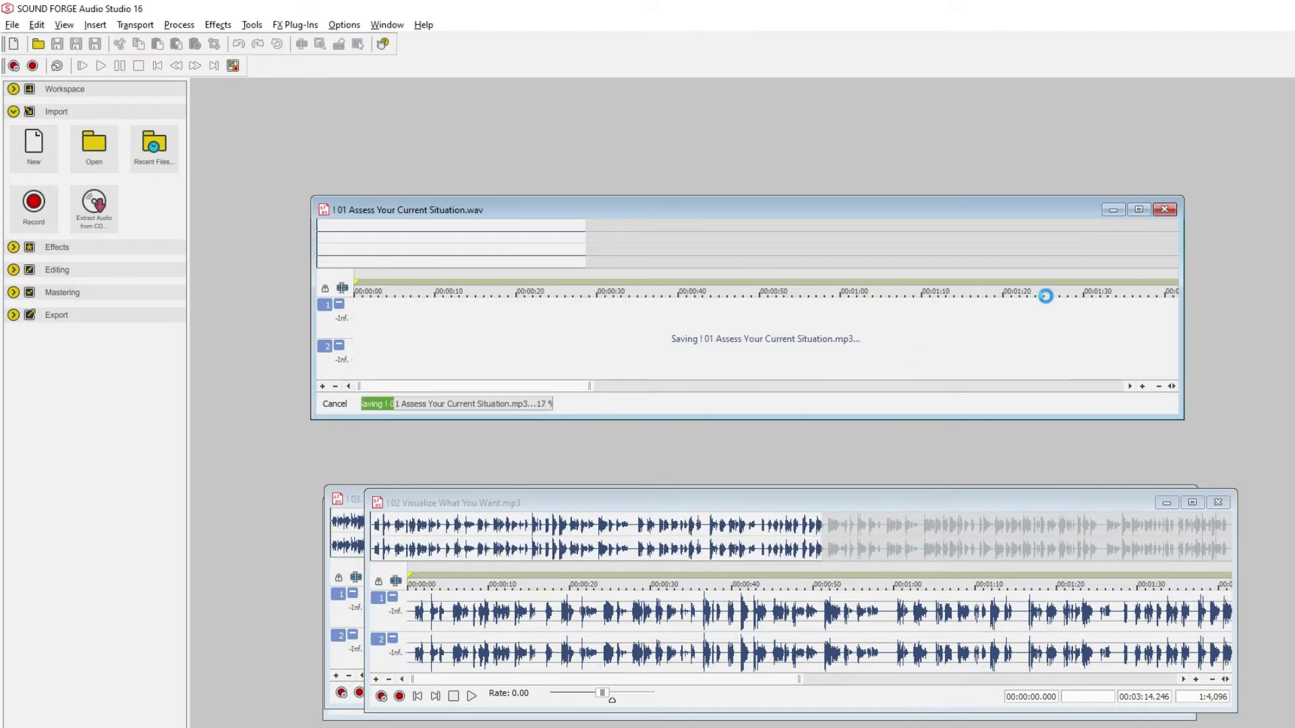
Put away the 02 MP3 window and close the 03.1 and 01 MP3 files, keeping SILENCE.wav open
left_click(1166, 503)
left_click(1128, 499)
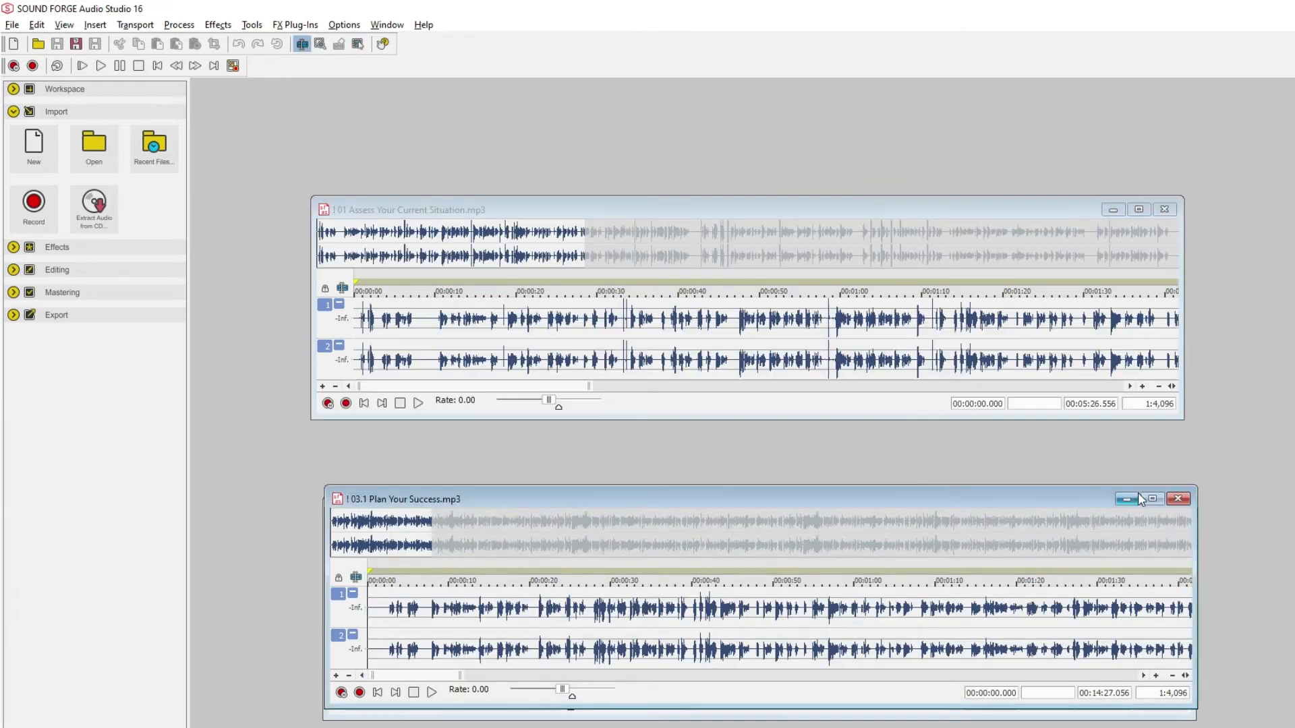
left_click(1179, 500)
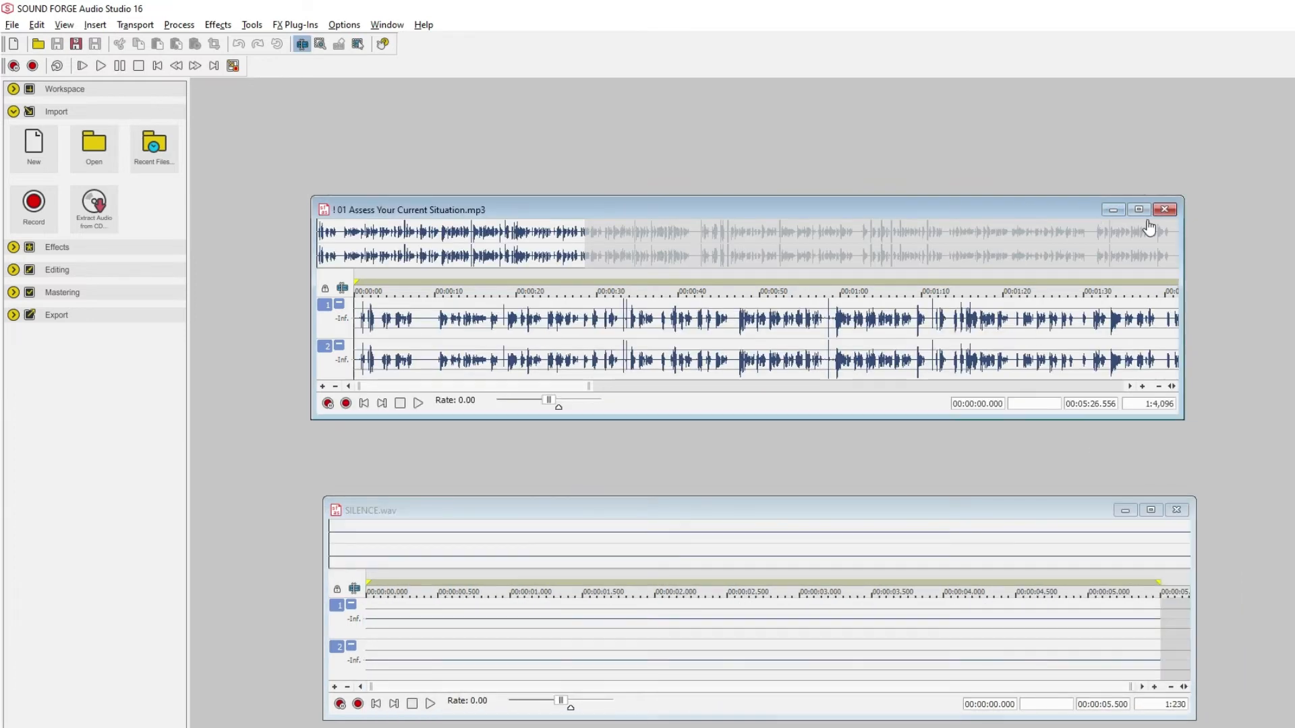
left_click(1164, 211)
Check the exported files in the 02 MP3 (Compressed, Web-Ready) folder and go back up to the Audiobook folder
left_click(38, 44)
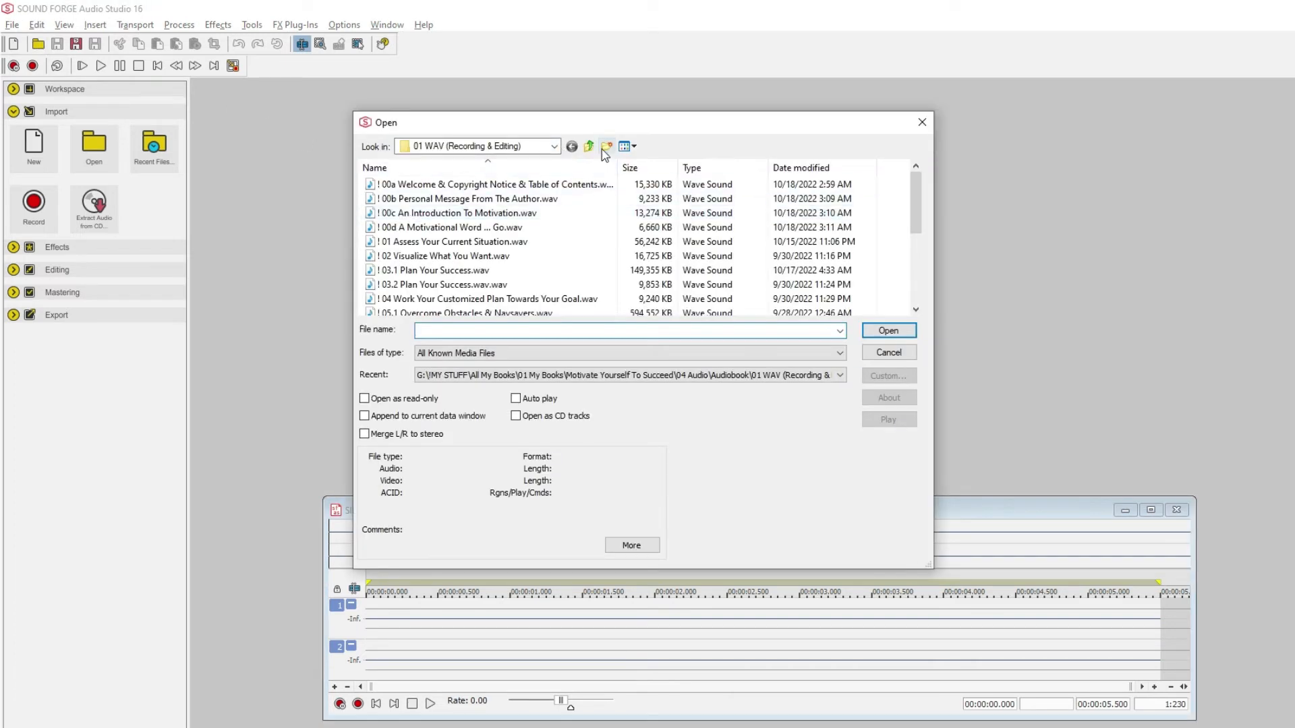
left_click(590, 147)
double_click(436, 200)
left_click_drag(626, 167, 694, 168)
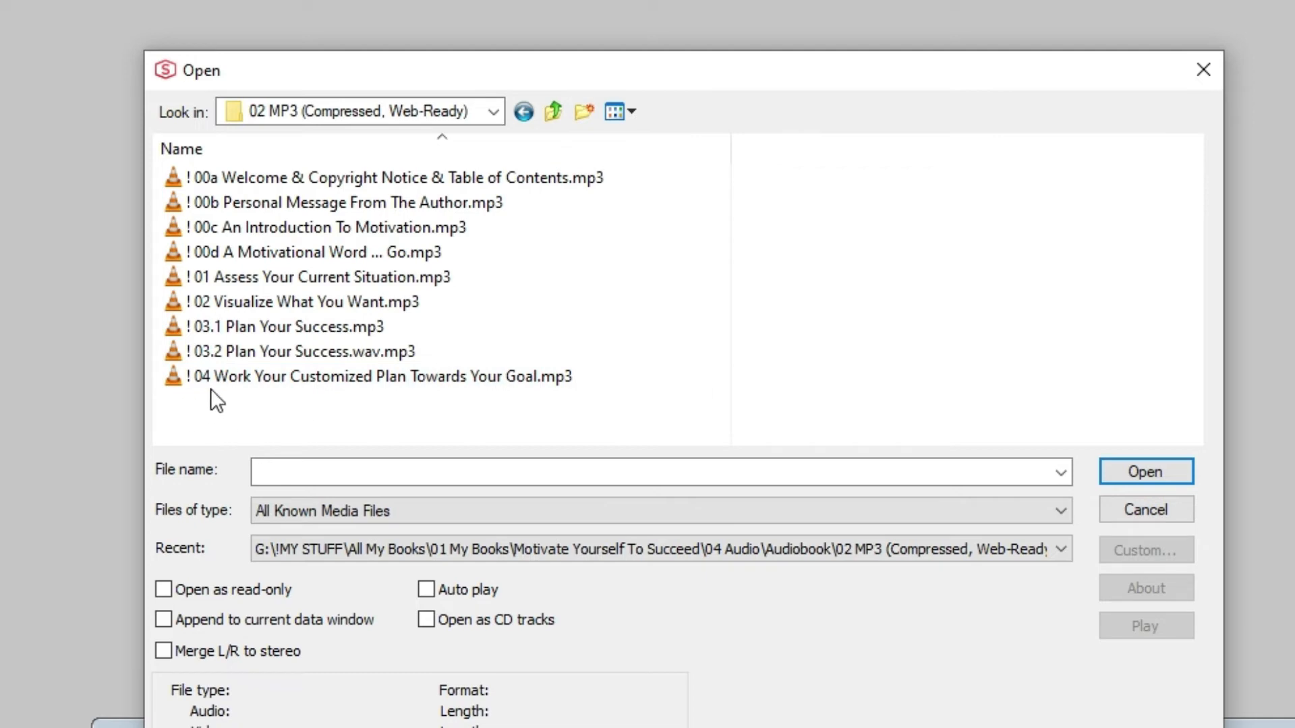
left_click(553, 111)
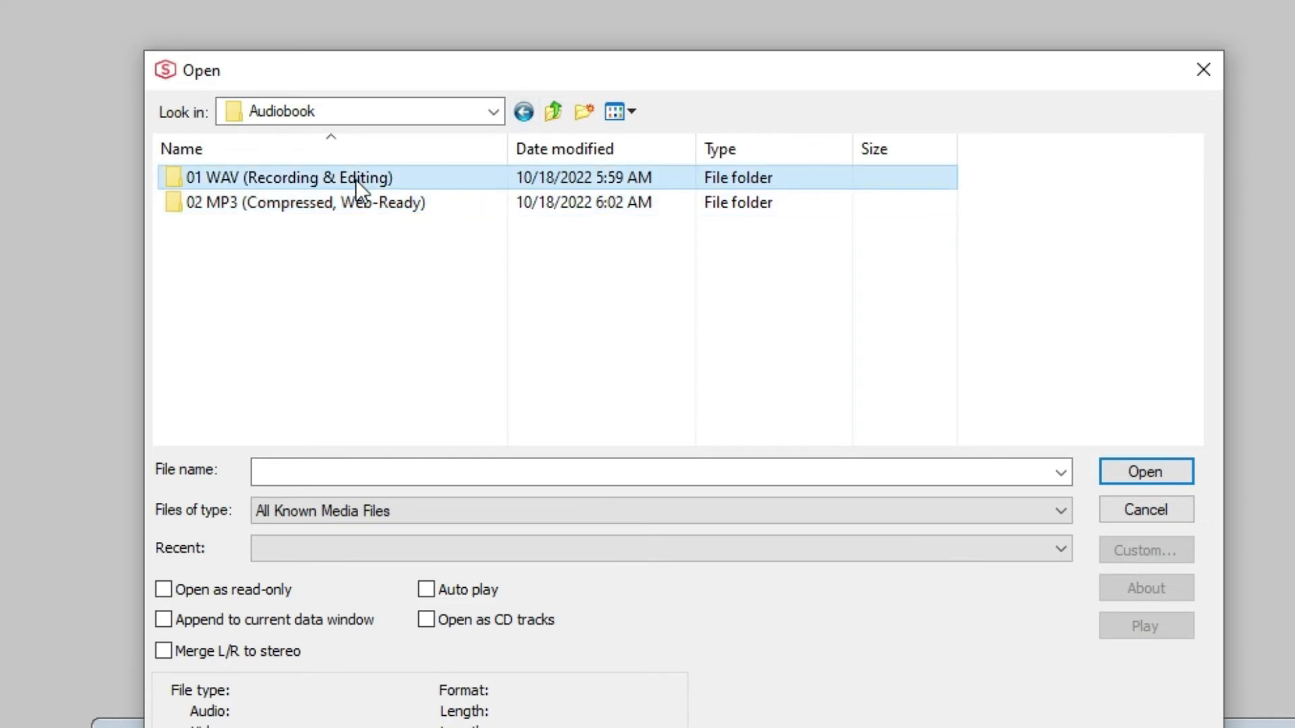
Open the five WAV chapters from "! 05.1 Overcome Obstacles & Naysayers" through "! 08 Progress Hows It Going Are You Close" together from the 01 WAV folder
double_click(354, 177)
scroll(331, 326, "down", 2)
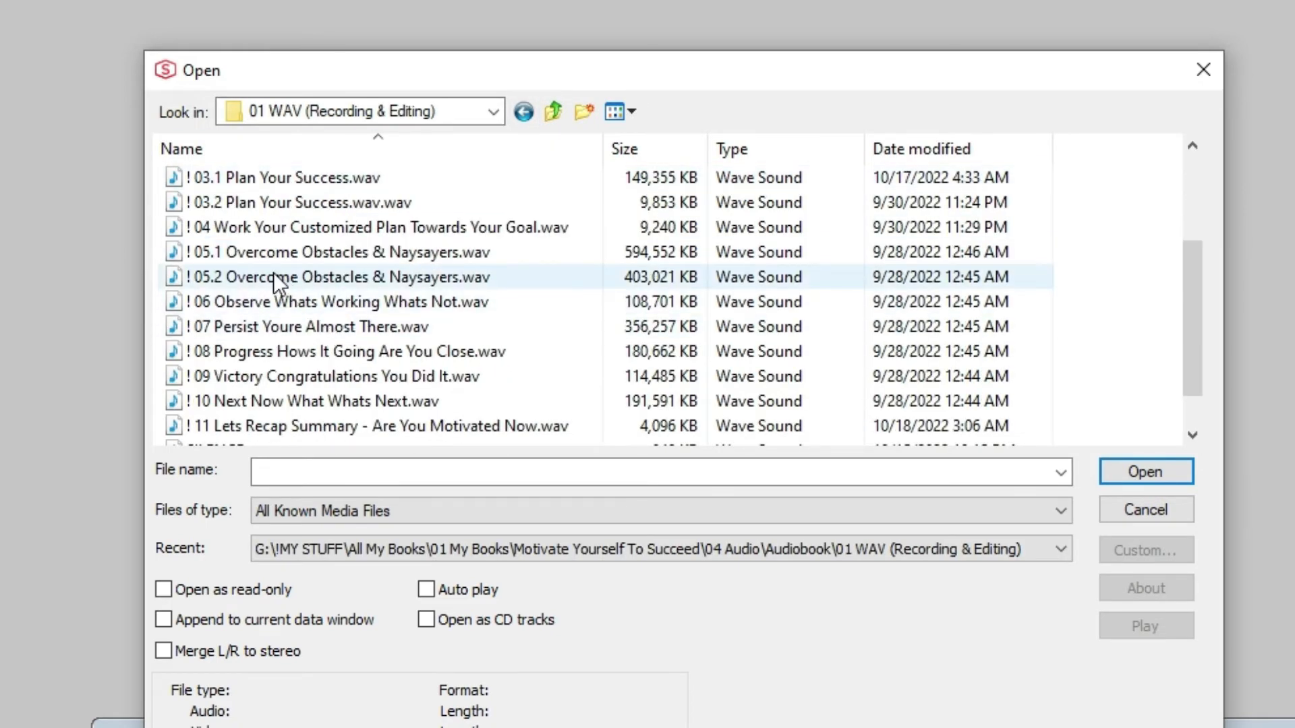
left_click(266, 251)
left_click(351, 349, "shift")
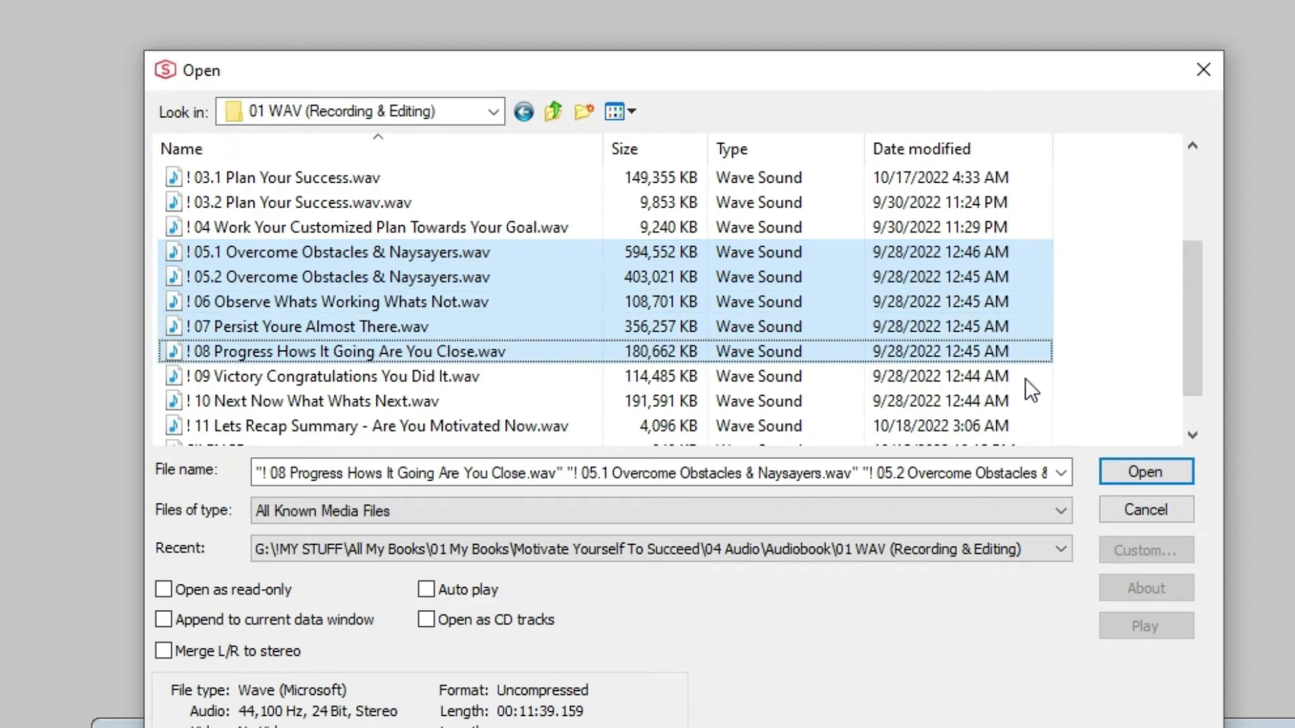
left_click(1174, 477)
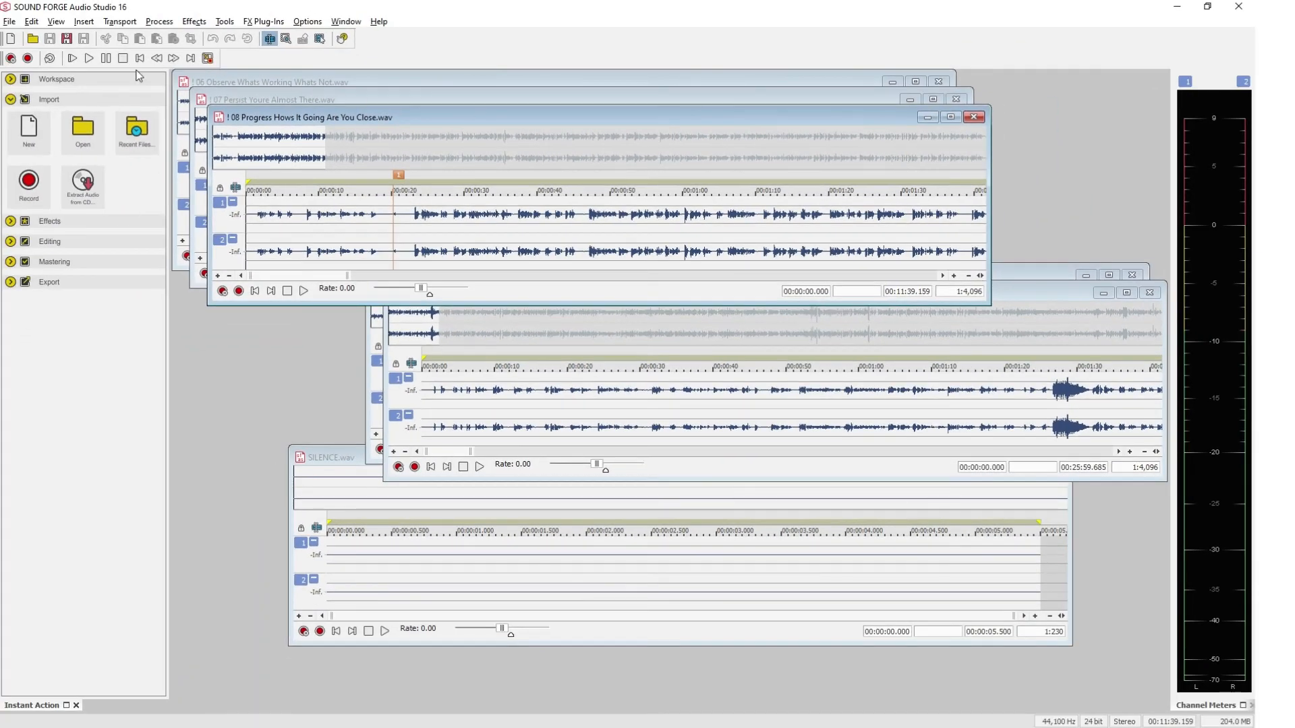
Save "! 08 Progress Hows It Going Are You Close" as a 128 Kbps stereo MP3 and move its window clear of the remaining chapters
left_click(9, 21)
left_click(34, 96)
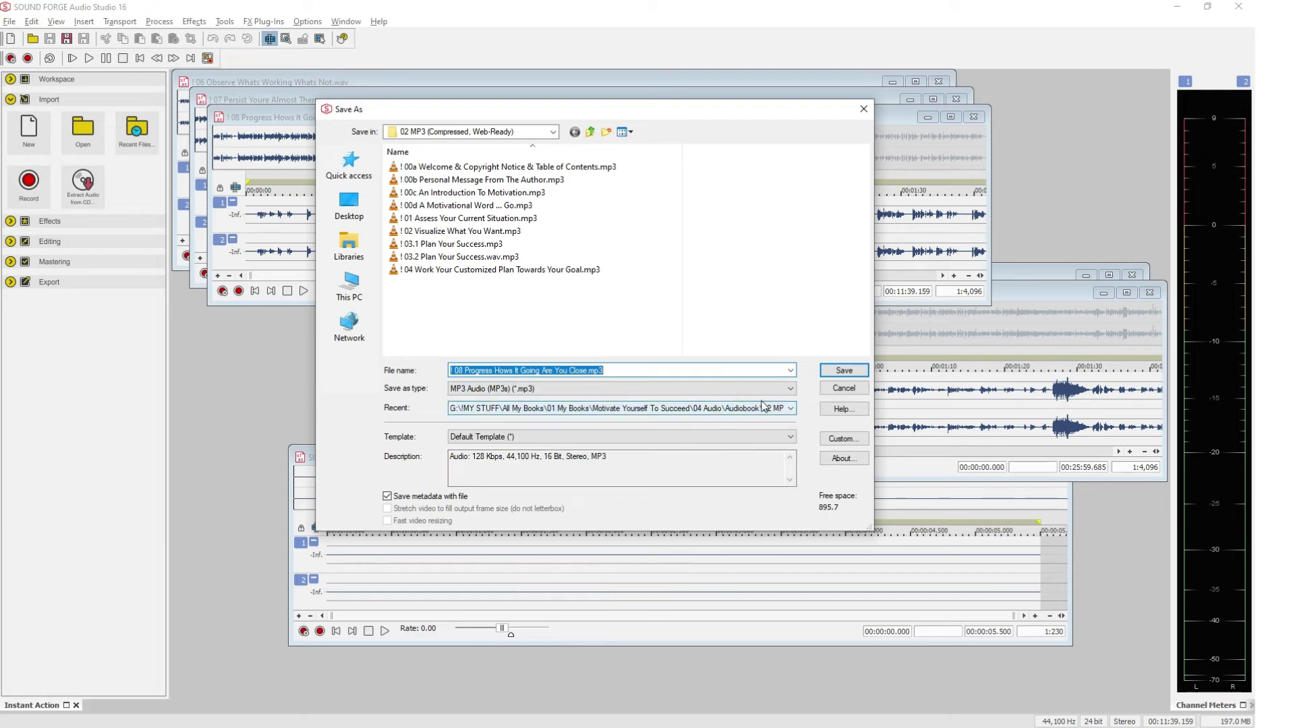
left_click(844, 371)
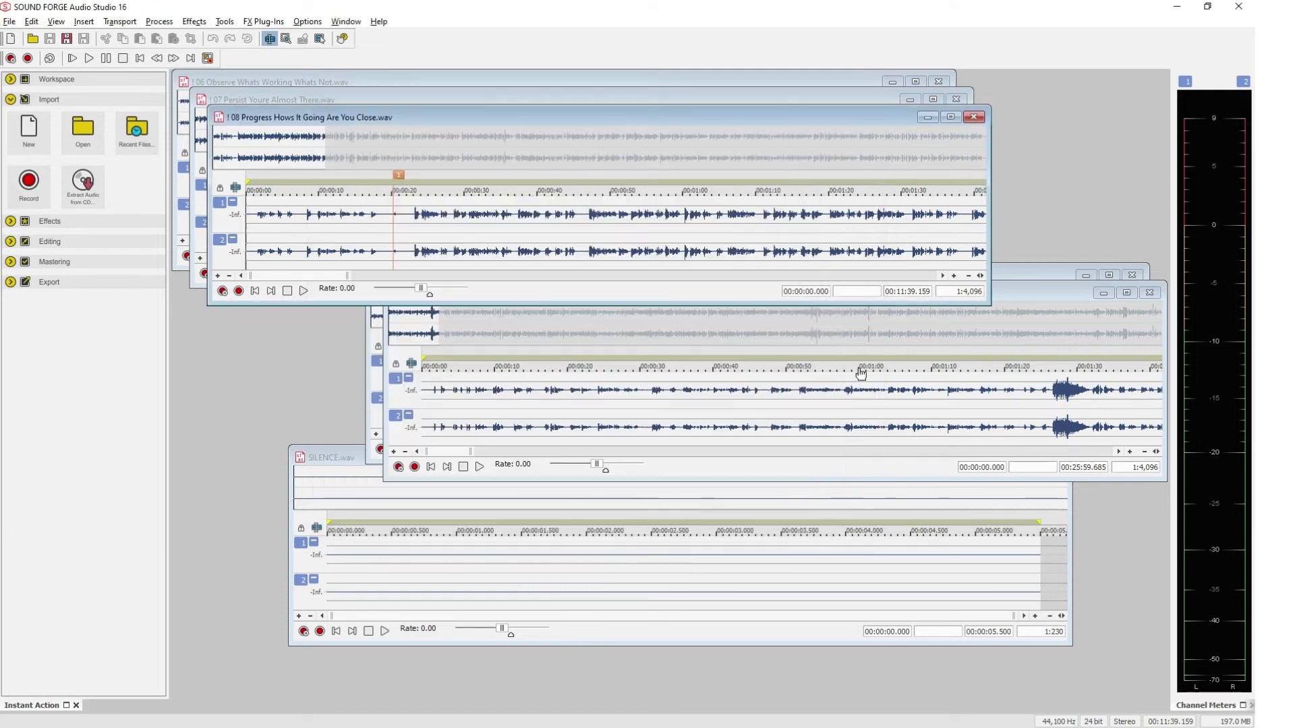
left_click_drag(824, 113, 790, 520)
Save "! 07 Persist Youre Almost There" as a 128 Kbps stereo MP3 and move its window off the 06 chapter
left_click(370, 99)
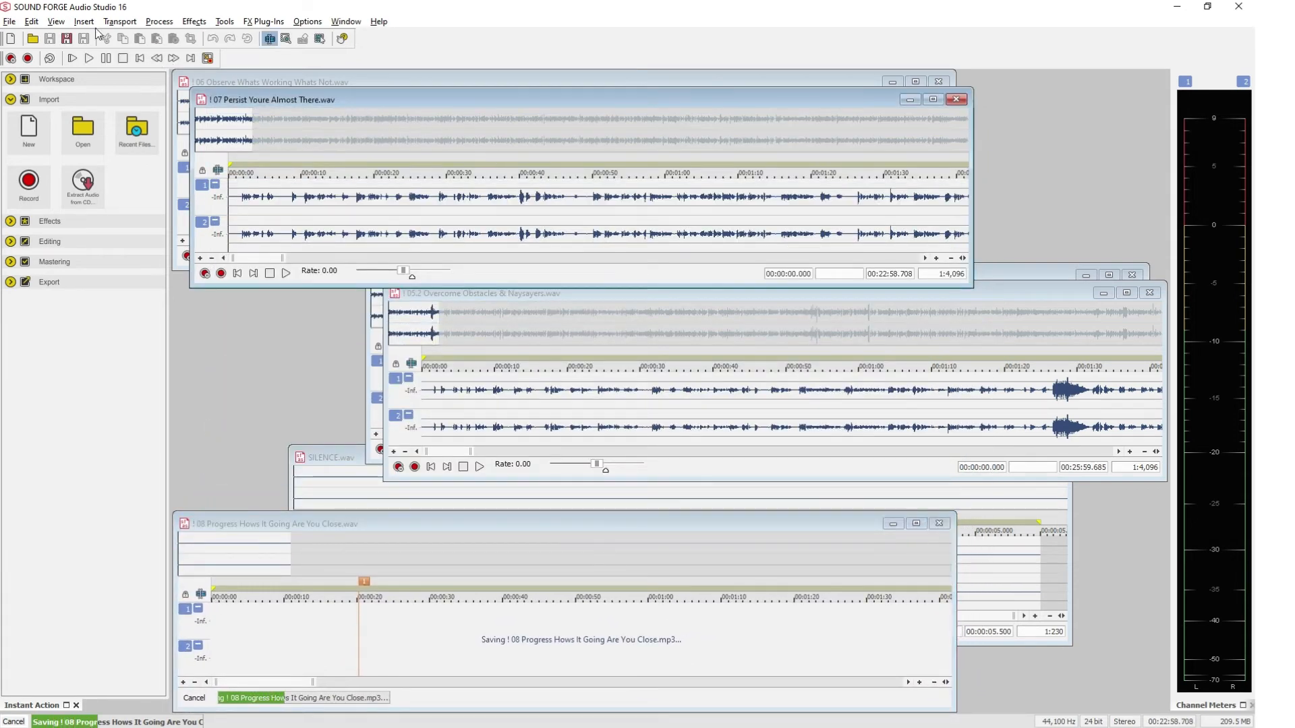
left_click(9, 22)
mouse_move(11, 22)
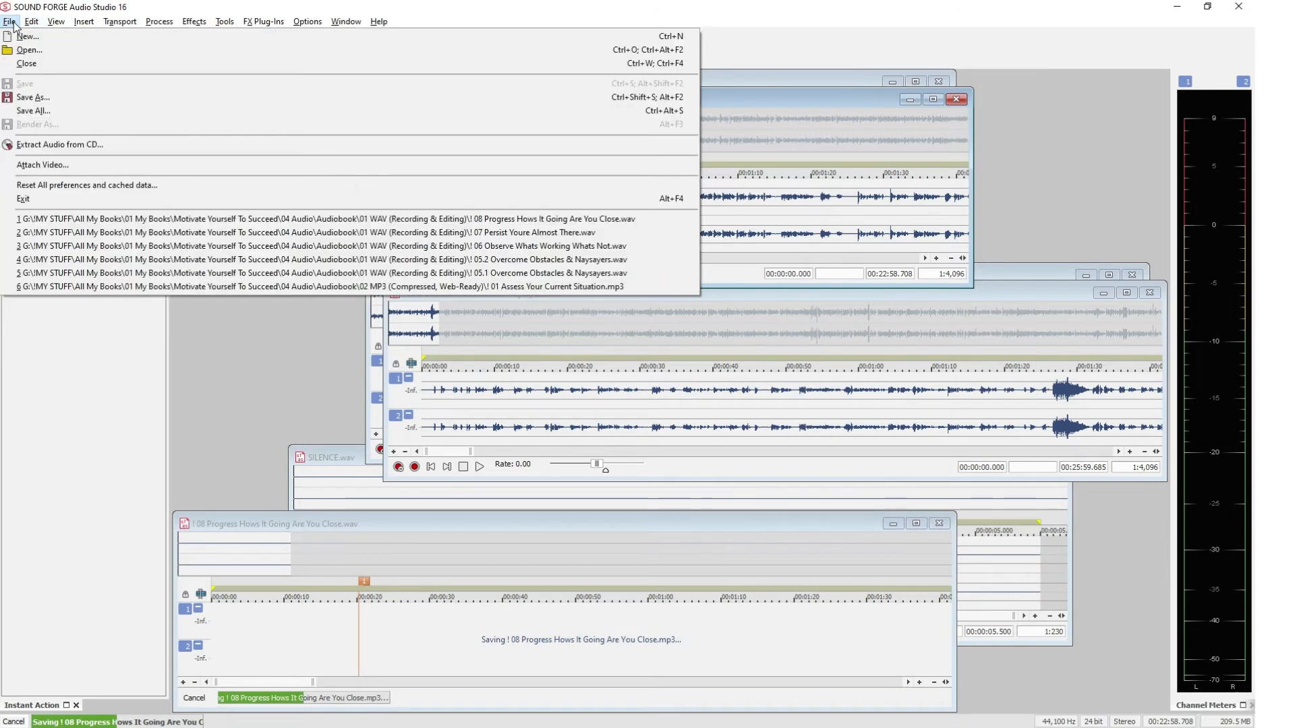
left_click(78, 98)
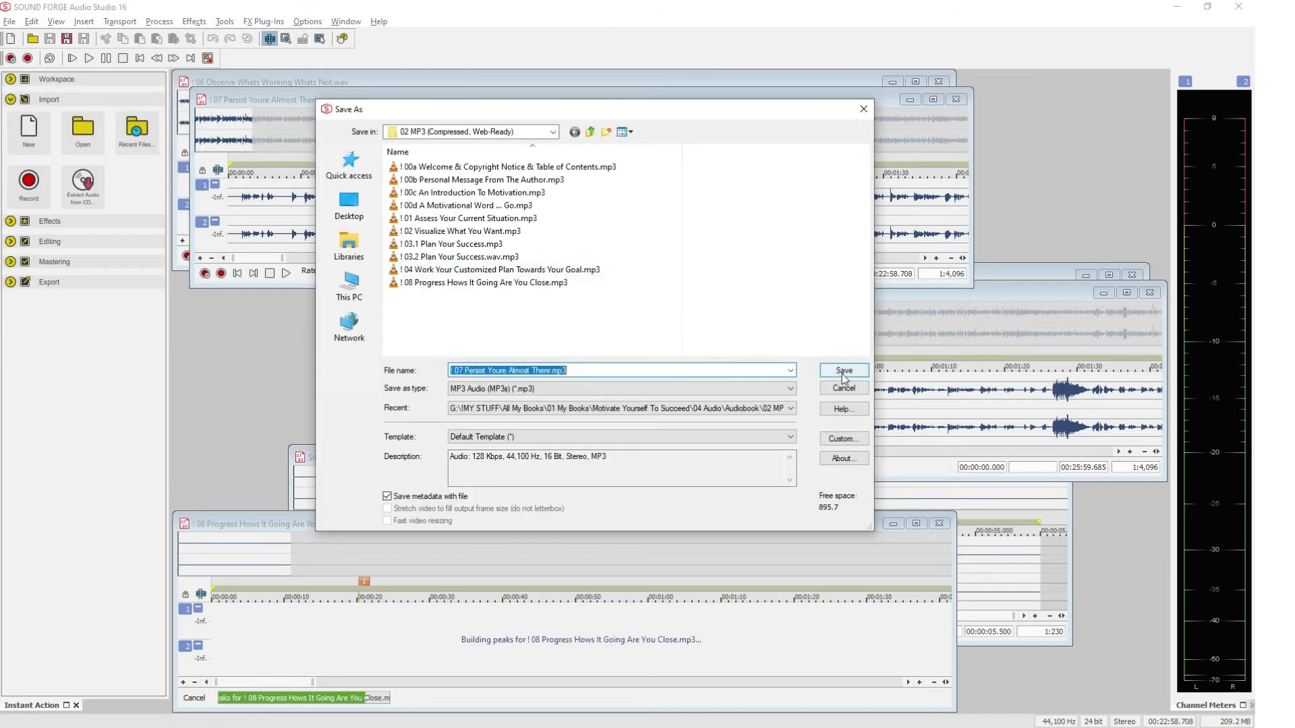
left_click(841, 374)
left_click_drag(731, 98, 760, 526)
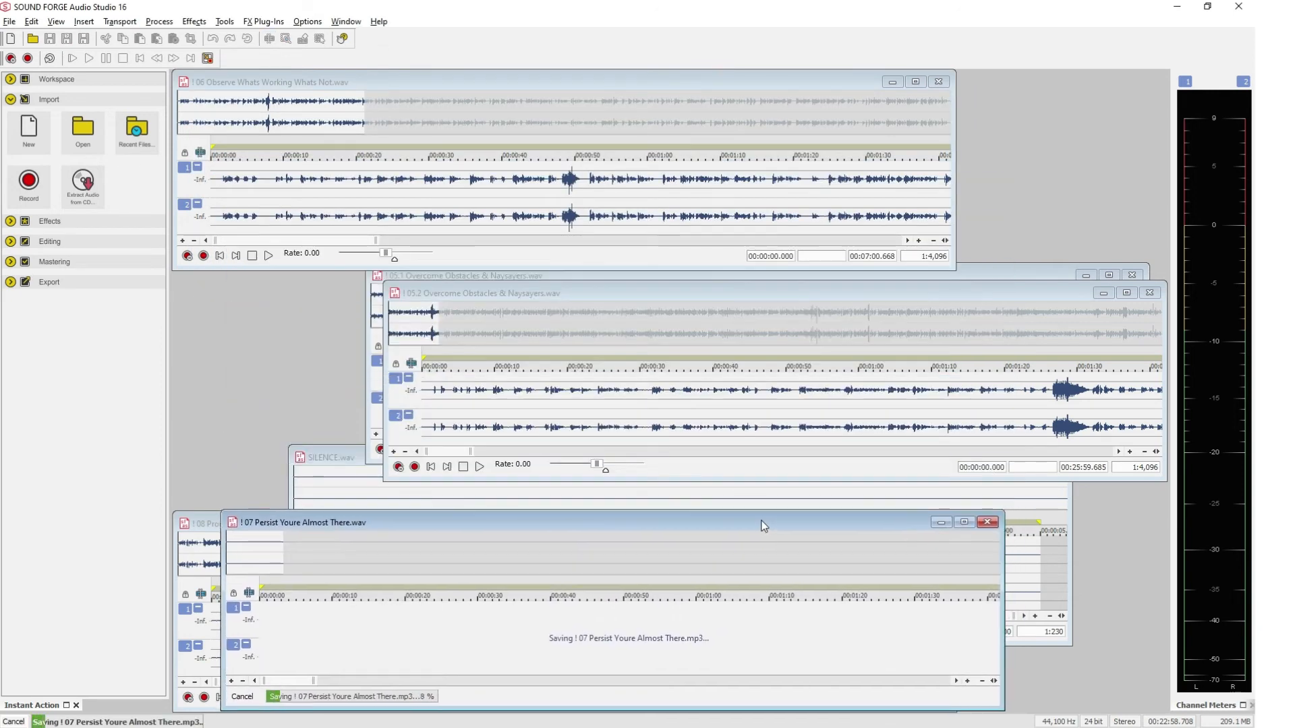
Save "! 06 Observe Whats Working Whats Not" as a 128 Kbps stereo MP3 and set its window beside the other exported chapters
left_click(413, 82)
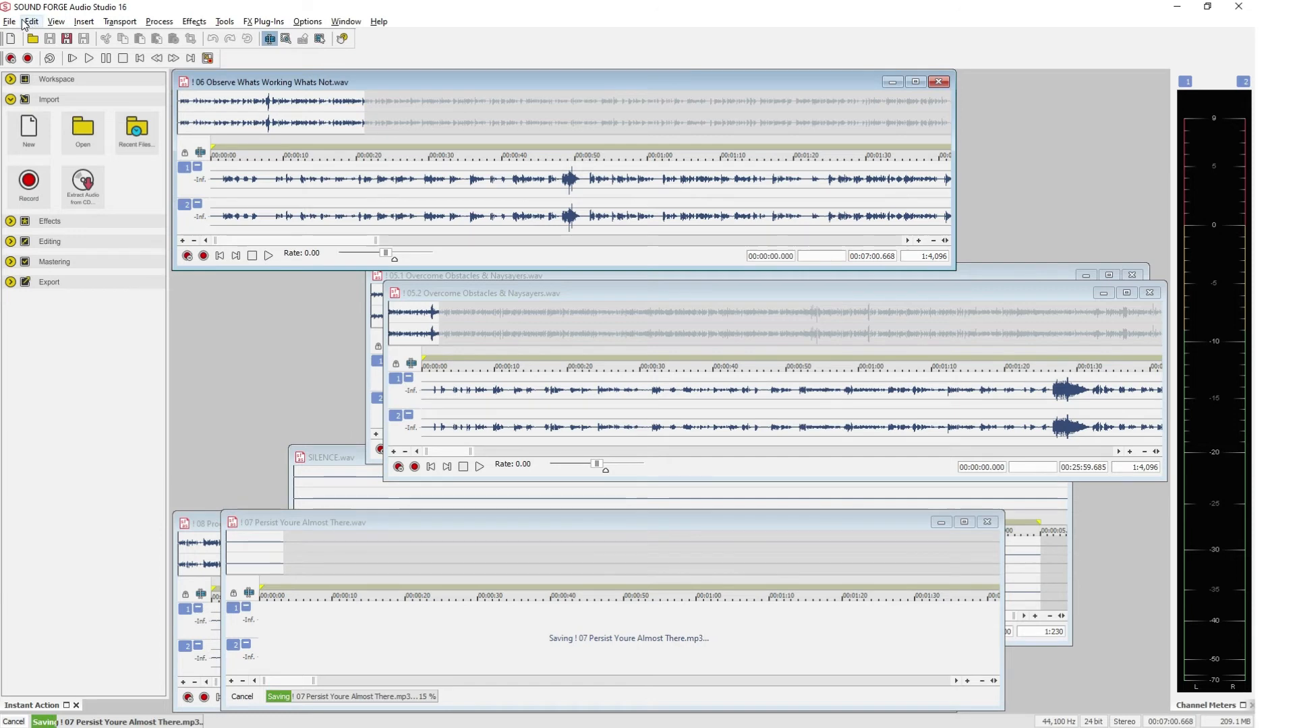
left_click(9, 21)
left_click(38, 98)
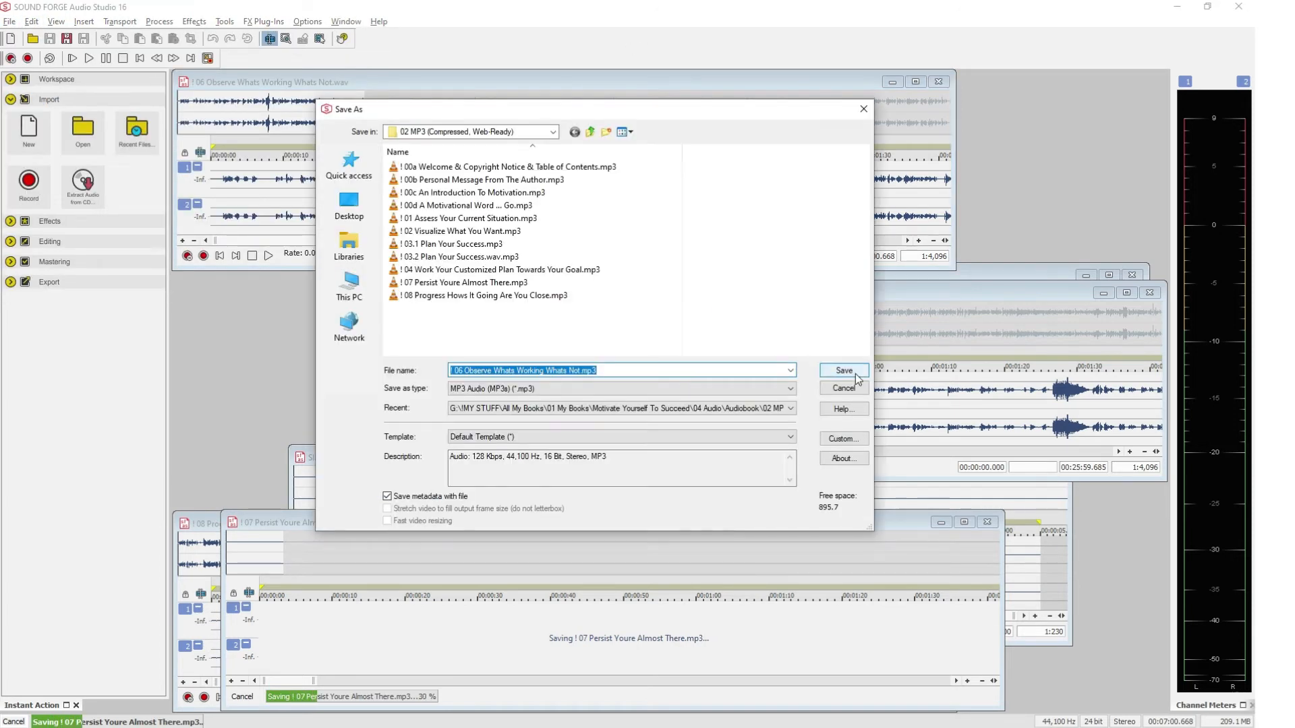
left_click(858, 374)
left_click_drag(472, 77, 606, 518)
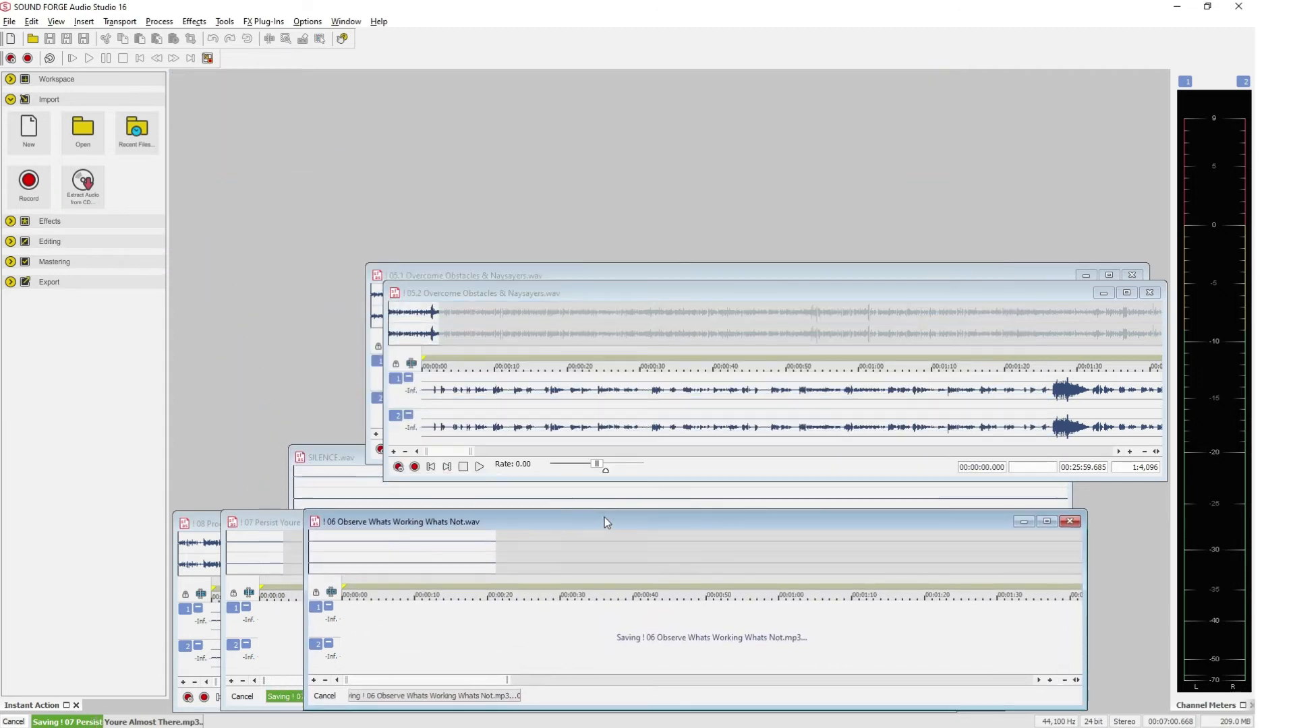
Save "! 05.2 Overcome Obstacles & Naysayers" as a 128 Kbps stereo MP3 and place its window with the exported chapters
left_click_drag(606, 292, 468, 132)
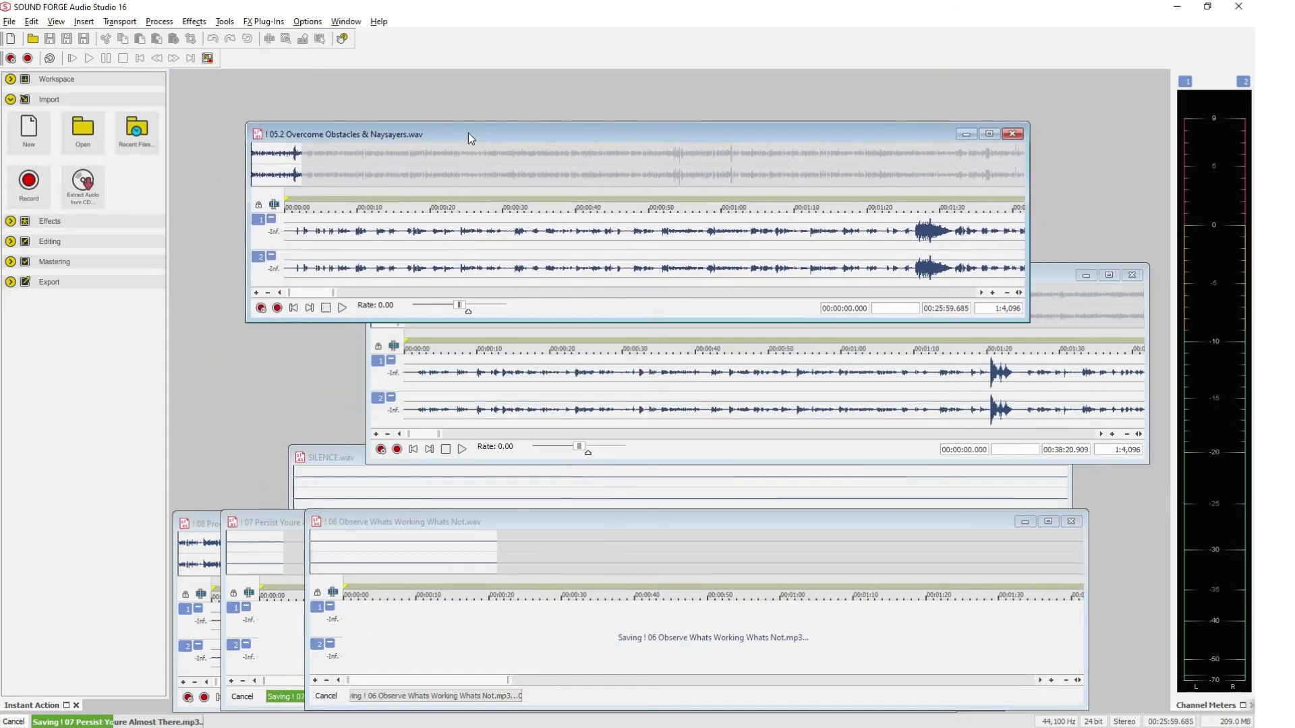
left_click(11, 23)
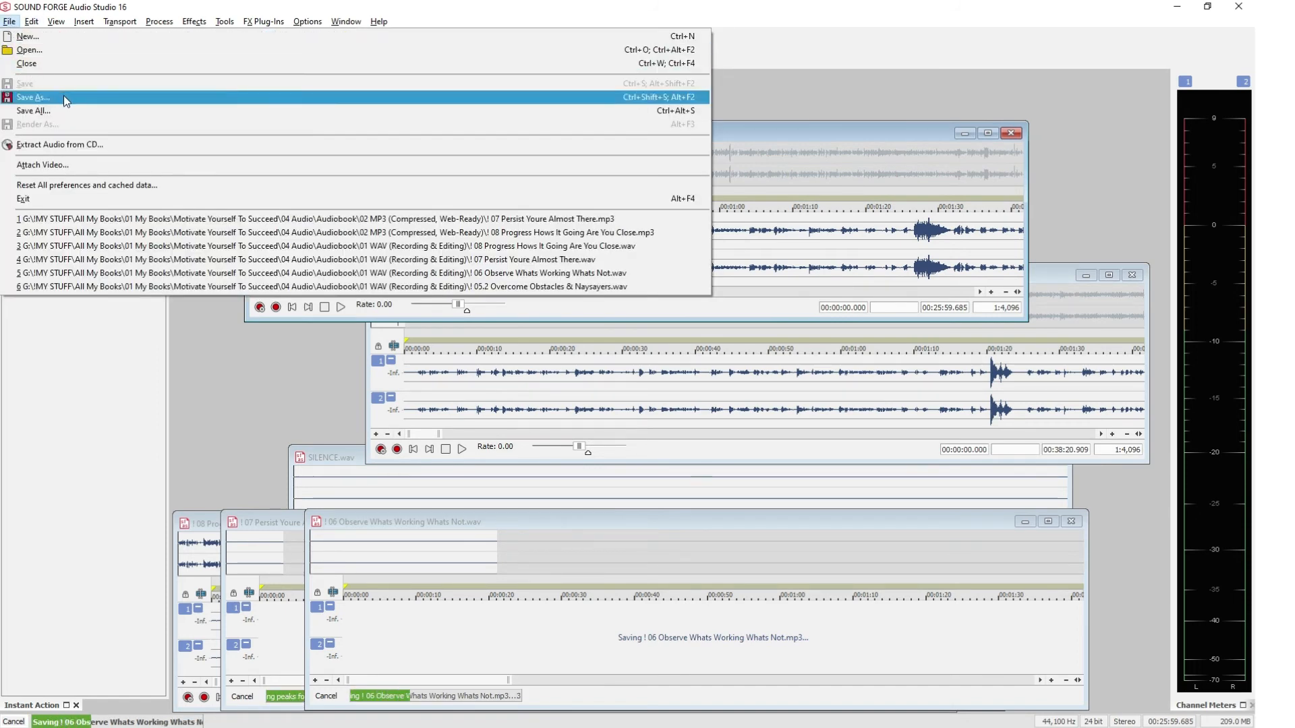
left_click(64, 97)
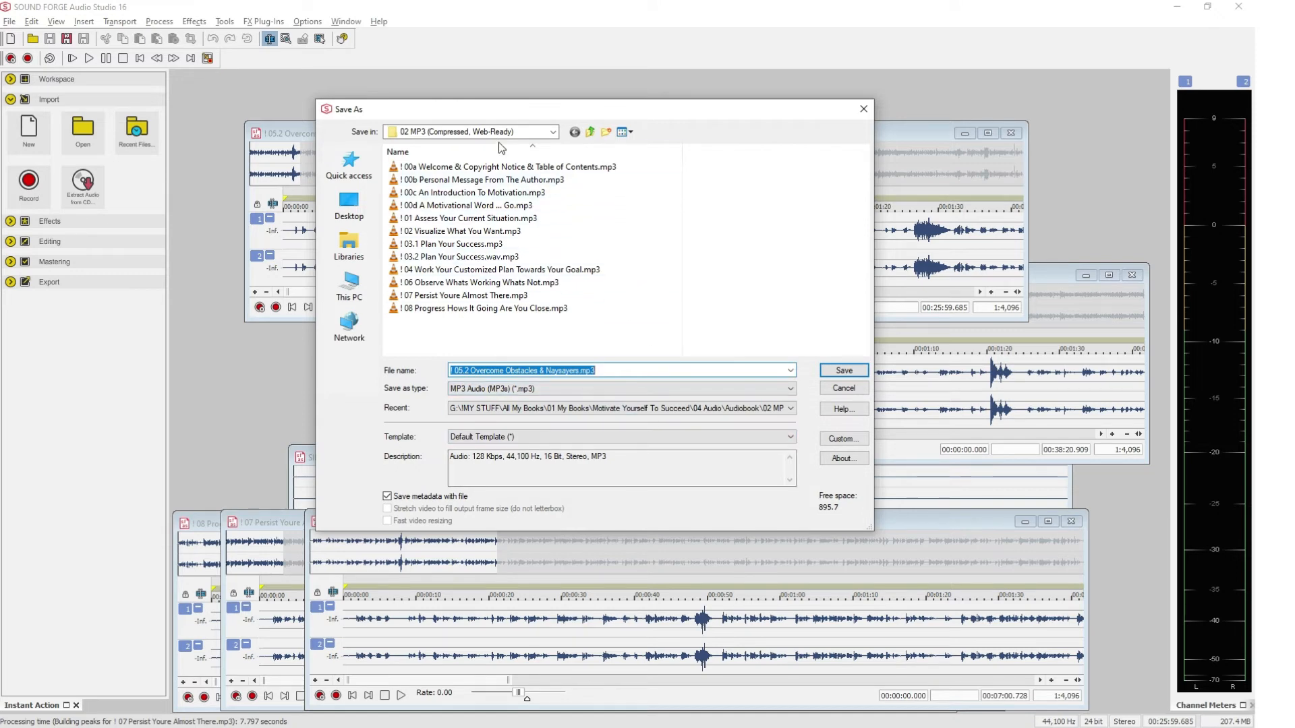
left_click(845, 369)
left_click_drag(852, 167, 945, 526)
Save "! 05.1 Overcome Obstacles & Naysayers" as a 128 Kbps stereo MP3 and place its window with the exported chapters
left_click_drag(767, 280, 654, 149)
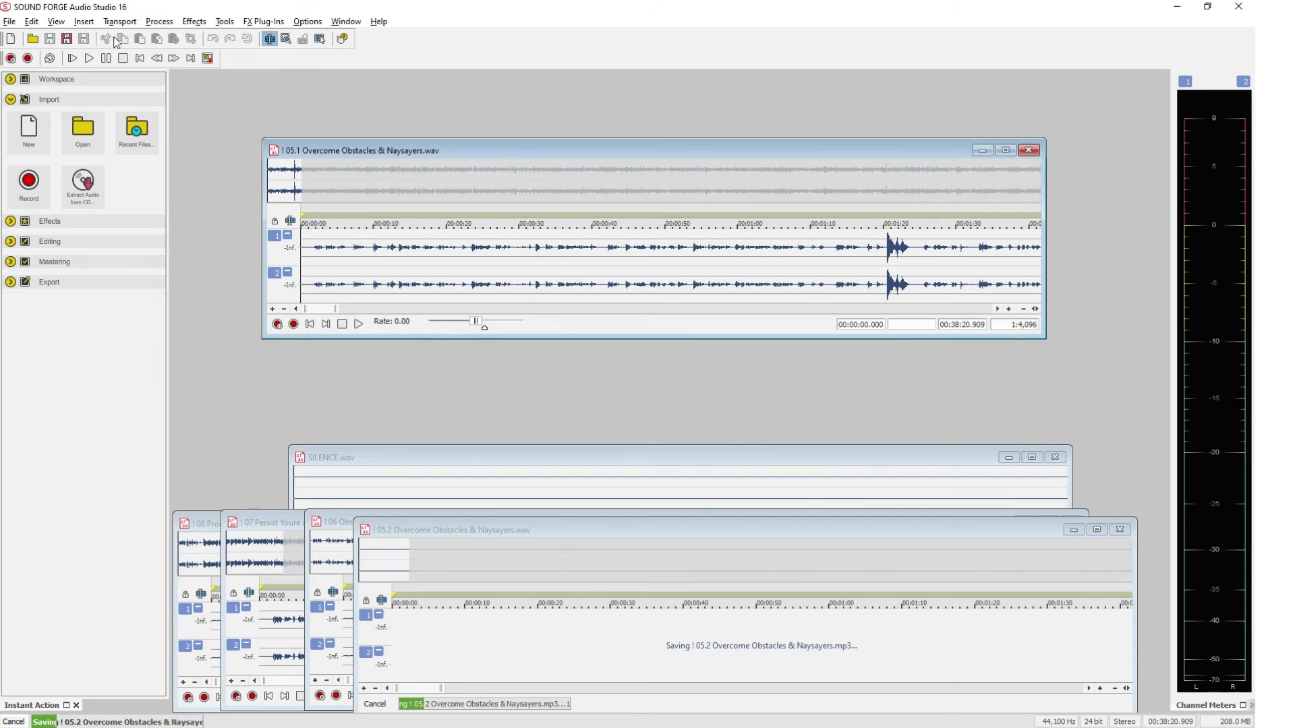
left_click(10, 21)
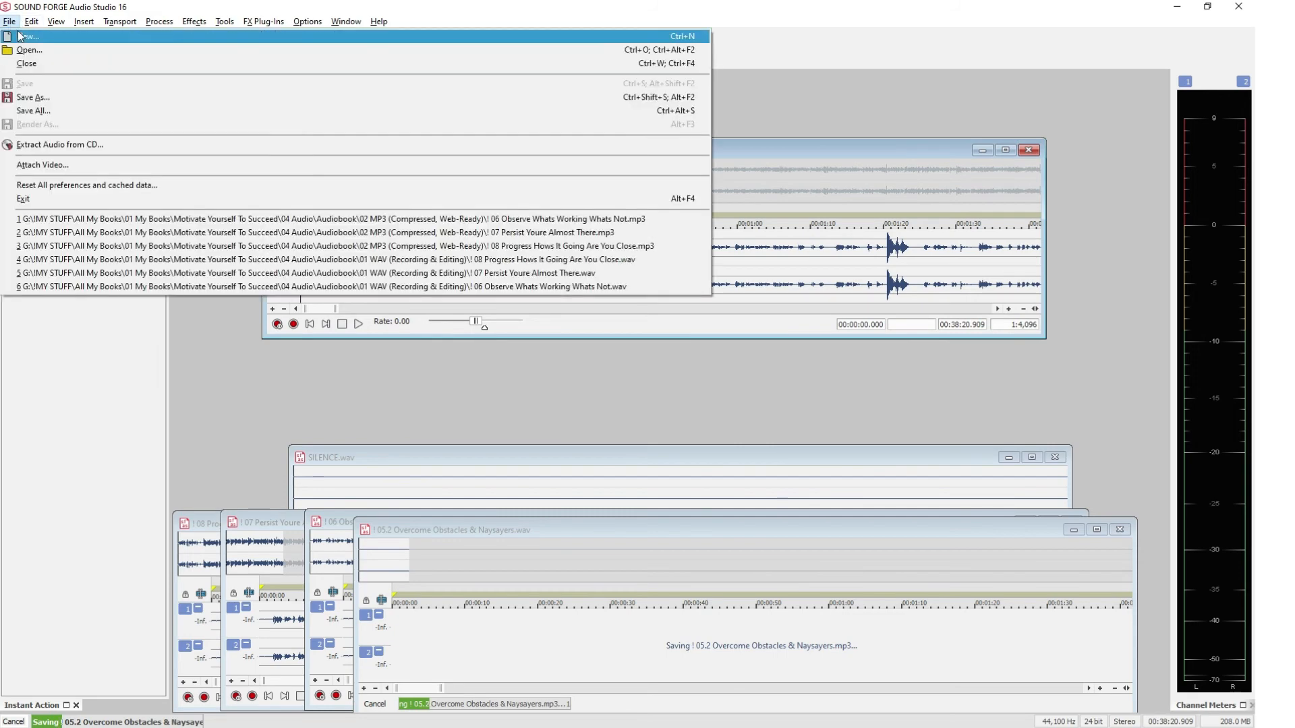
left_click(32, 98)
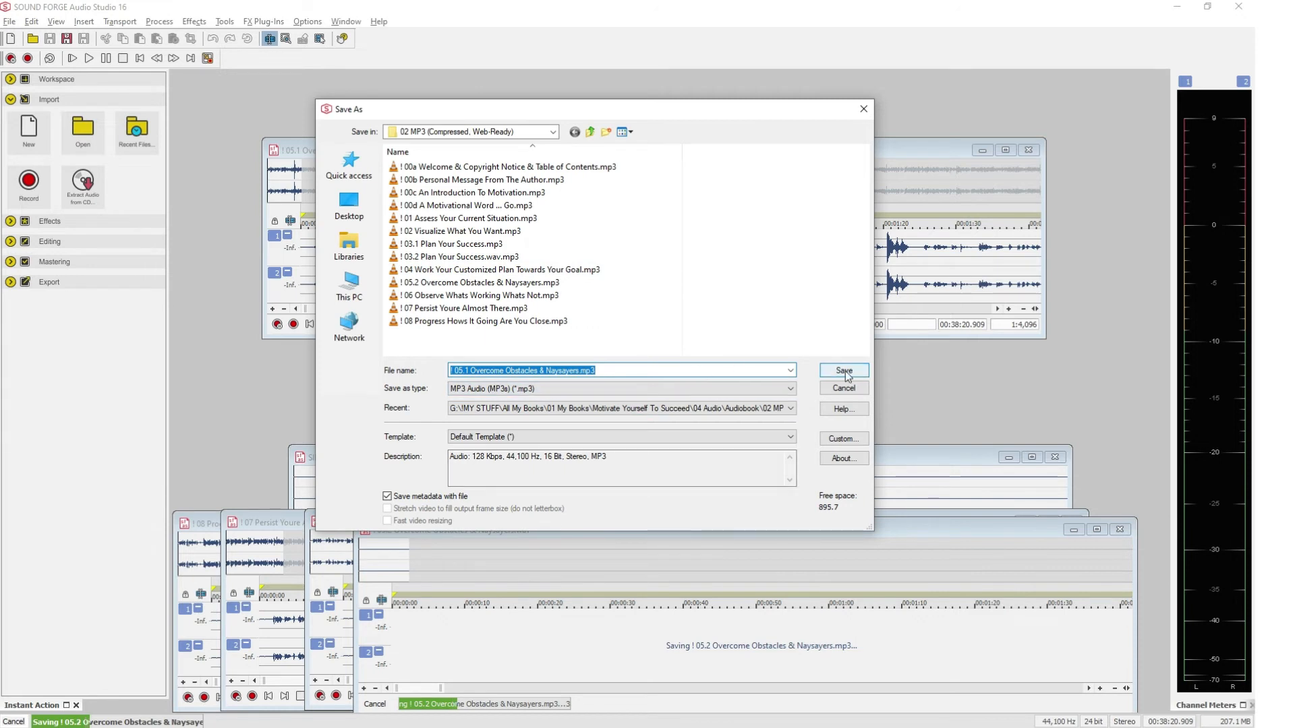
left_click(843, 371)
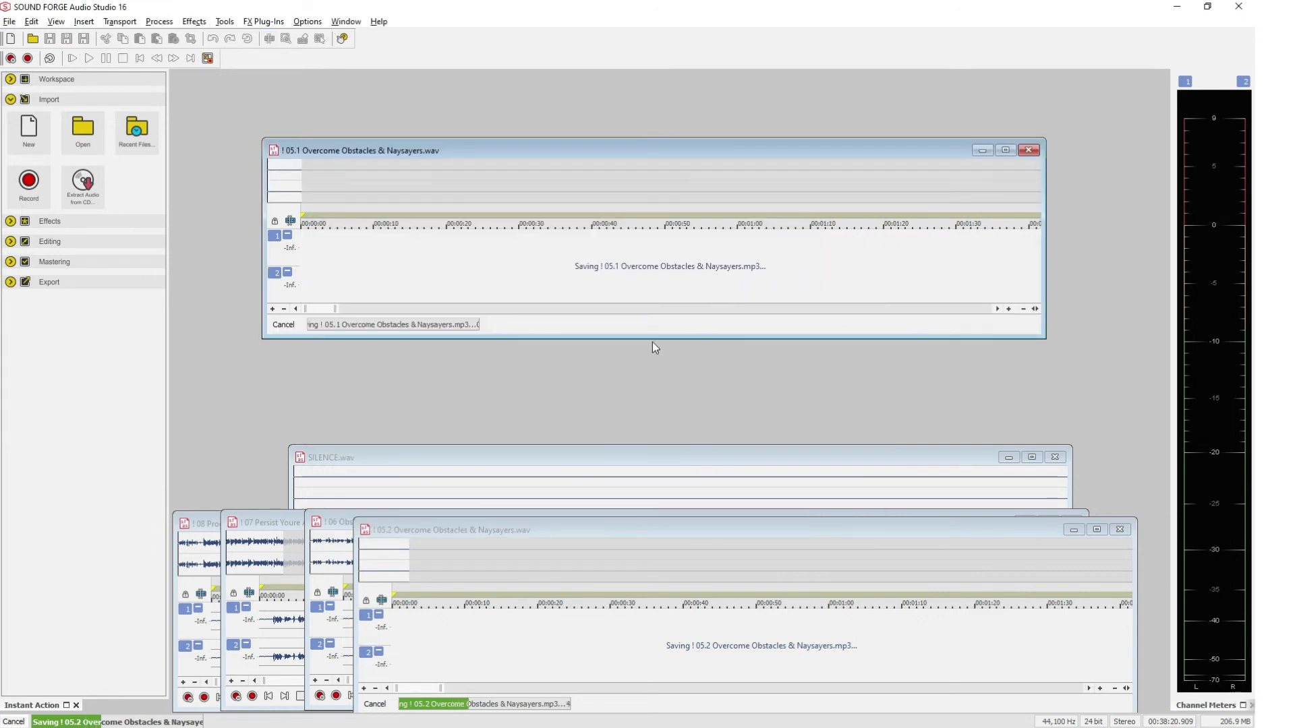
left_click_drag(515, 151, 658, 525)
Close SILENCE.wav and move the 05.1 and 05.2 windows away from the 06, 07 and 08 files
left_click(933, 468)
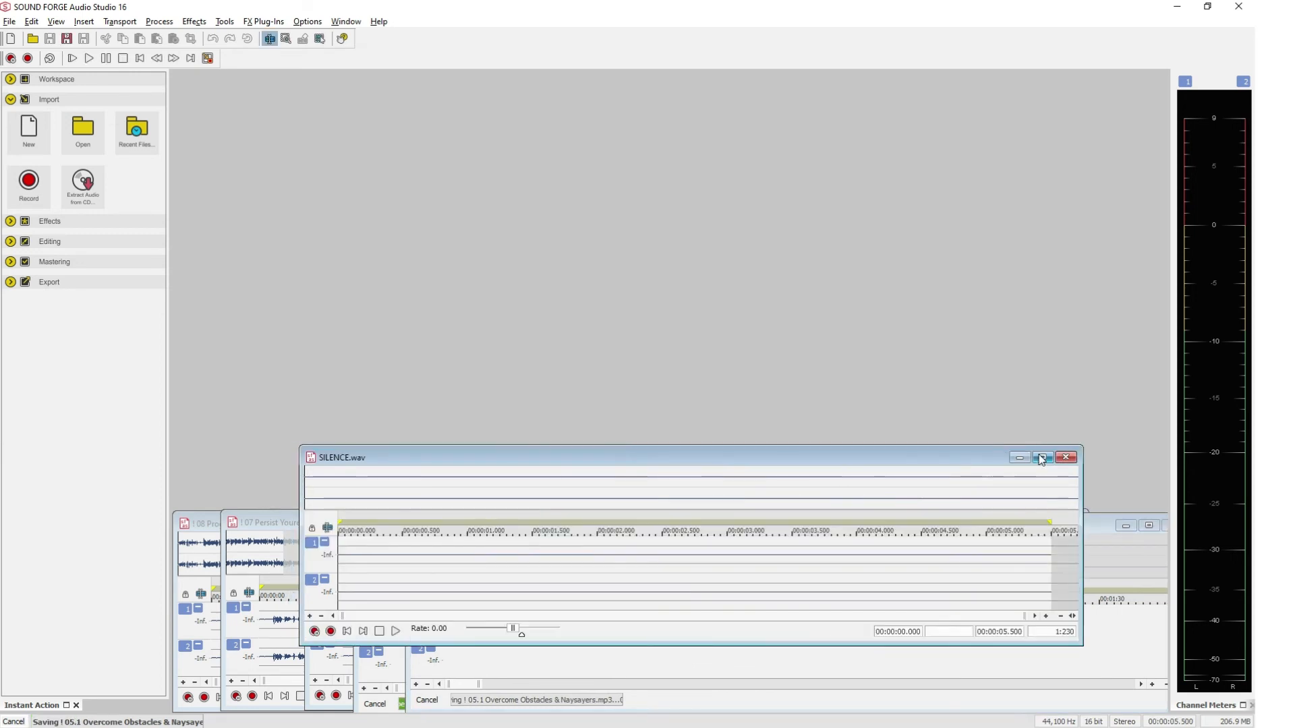
left_click(1066, 457)
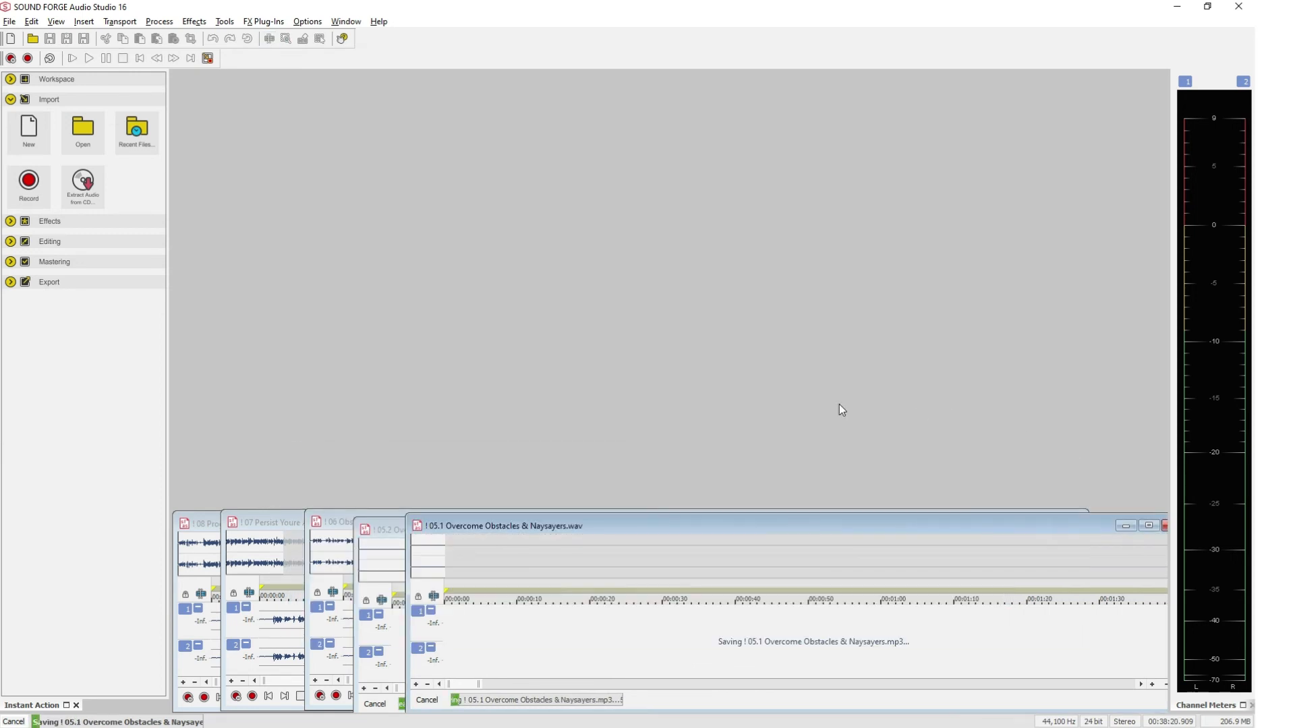
left_click_drag(464, 533, 401, 132)
left_click_drag(441, 527, 543, 241)
Close the exported 06, 07 and 08 MP3 files
left_click(402, 522)
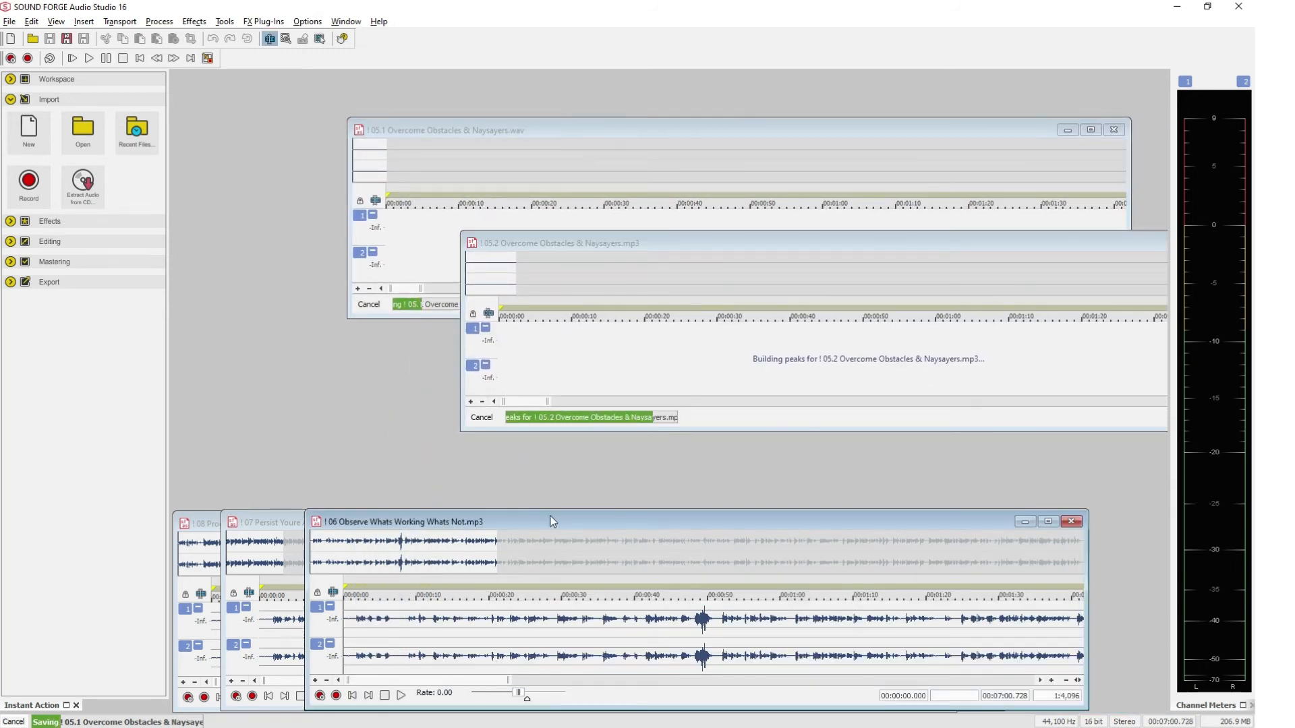
left_click(1072, 522)
left_click(987, 523)
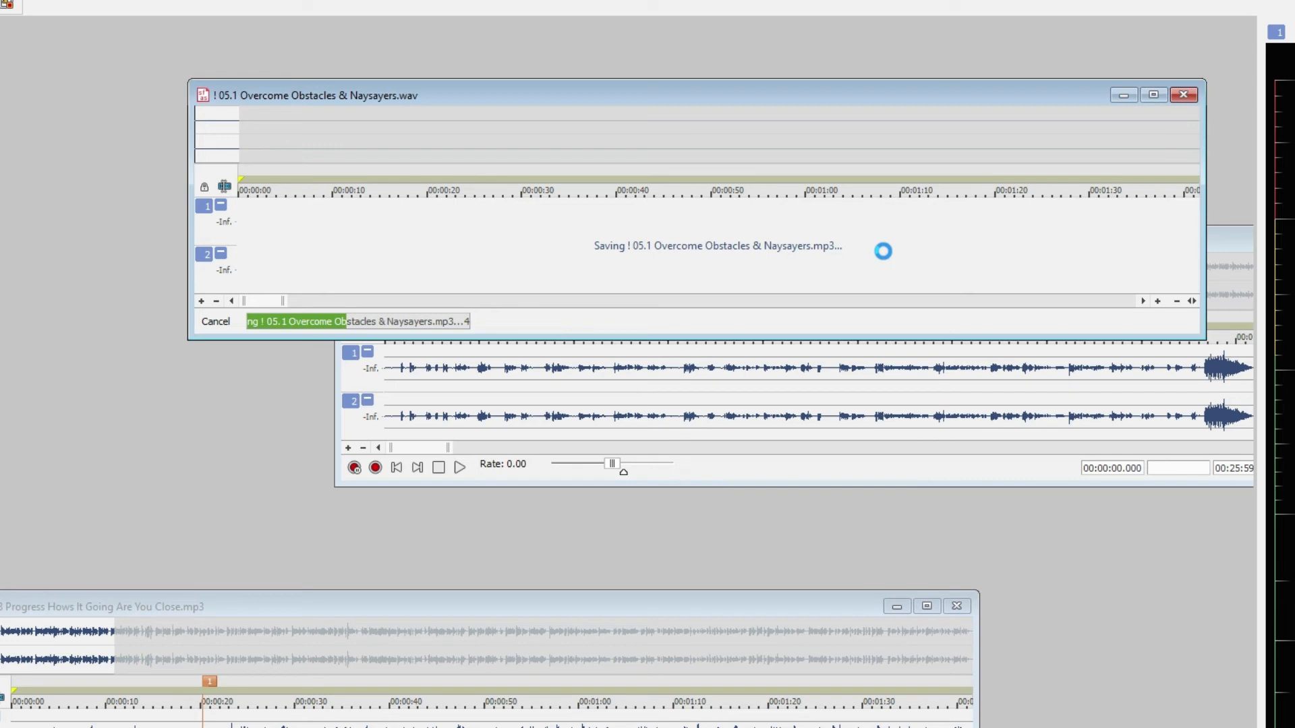
left_click(831, 609)
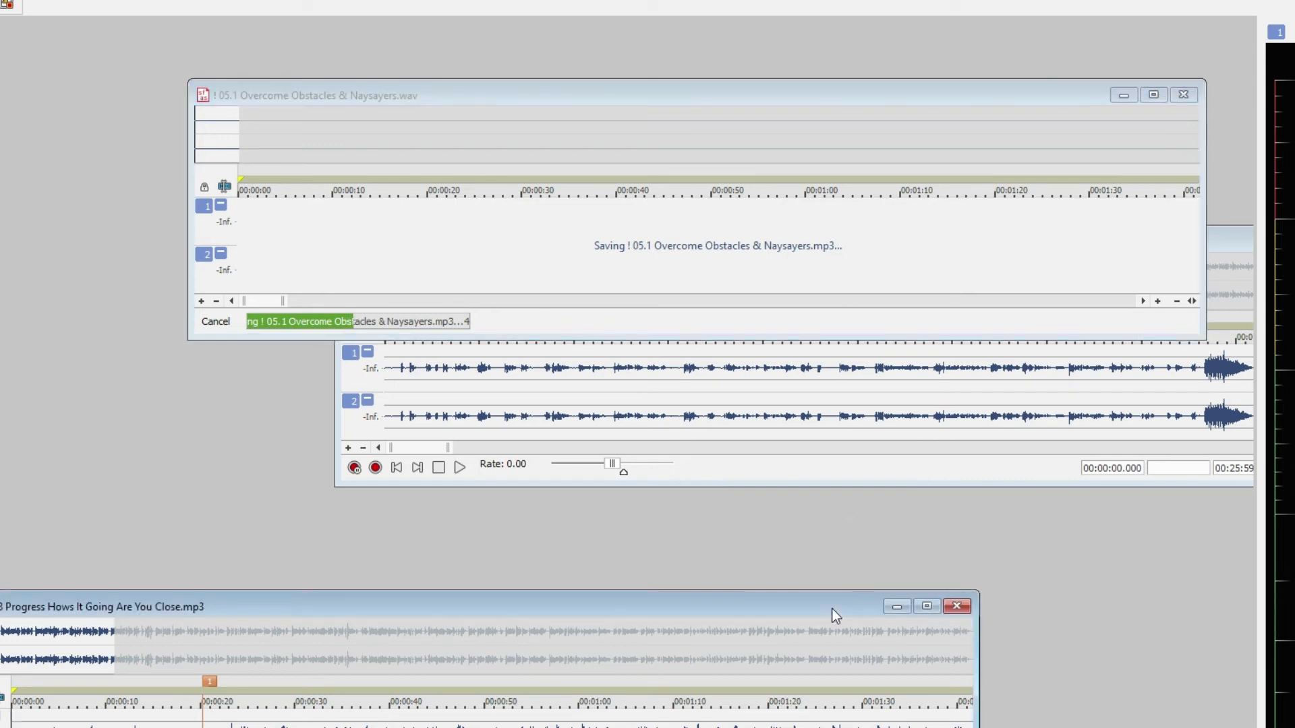
left_click(958, 606)
Close the exported 05.2 and 05.1 "Overcome Obstacles & Naysayers" MP3 files, waiting for 05.1 to finish processing
left_click(895, 478)
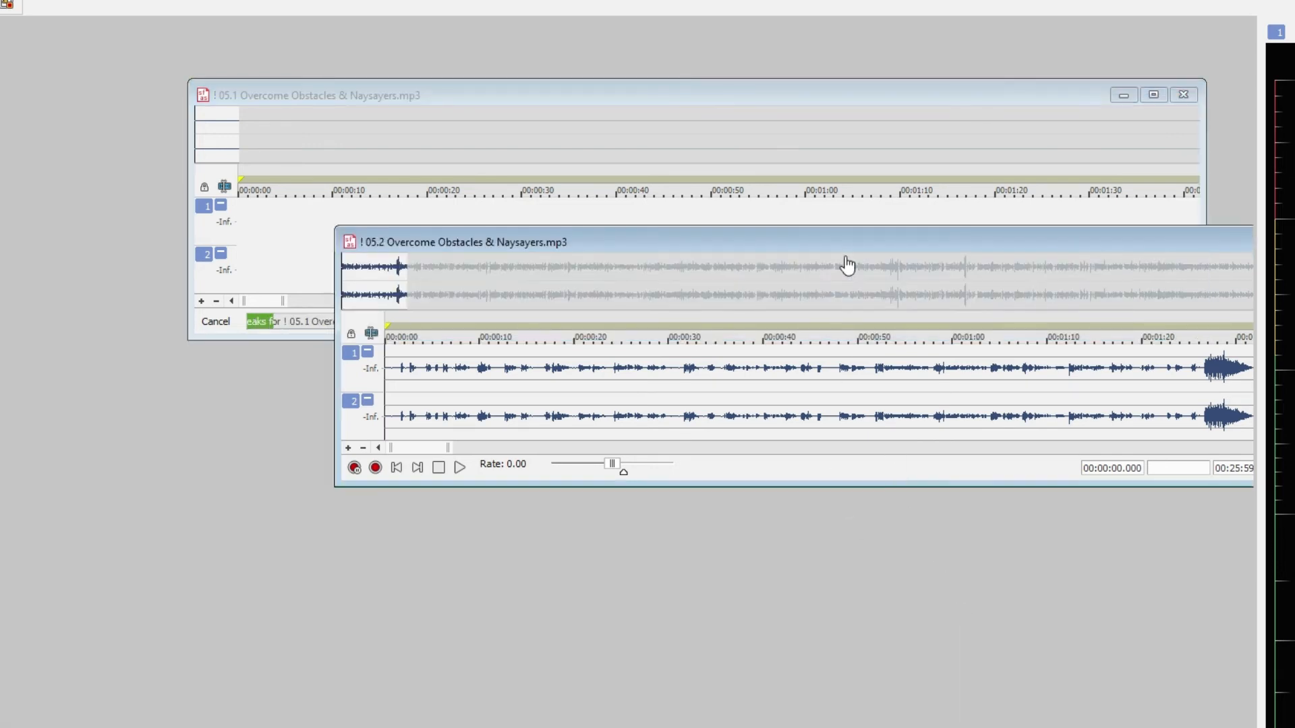
left_click_drag(825, 248, 536, 455)
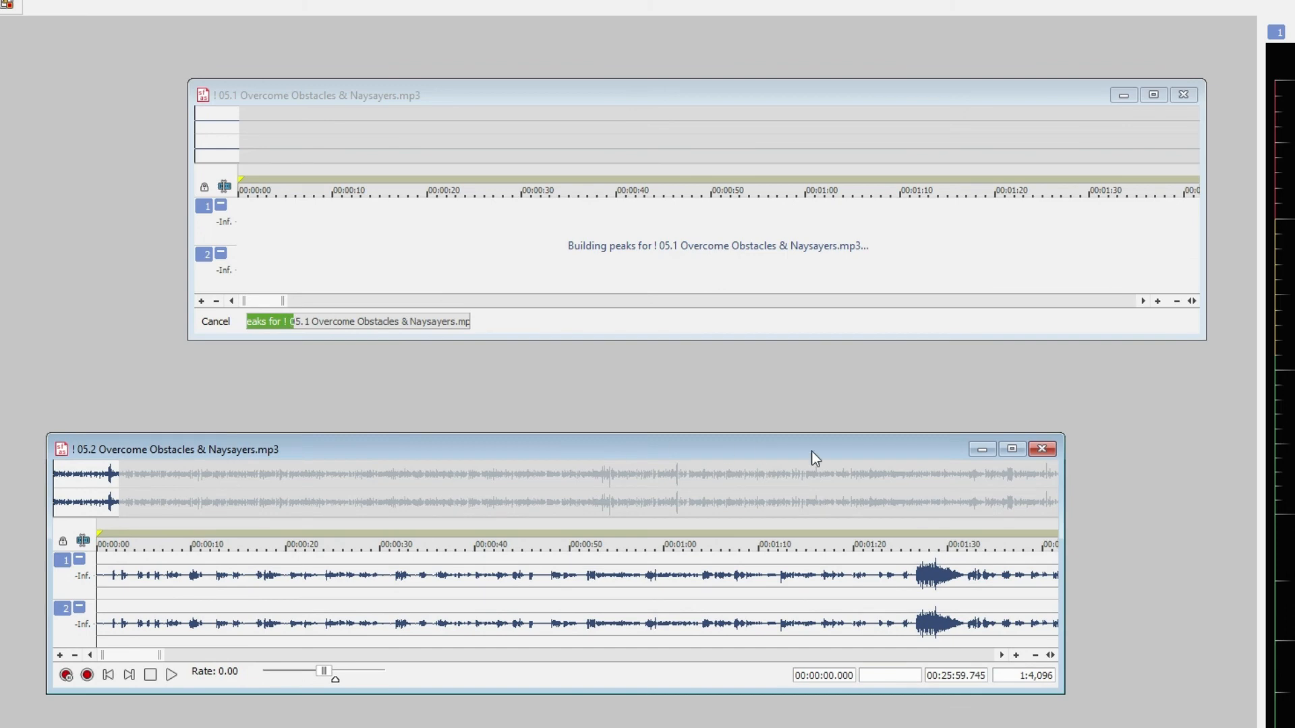
left_click(1041, 451)
left_click_drag(831, 98, 740, 156)
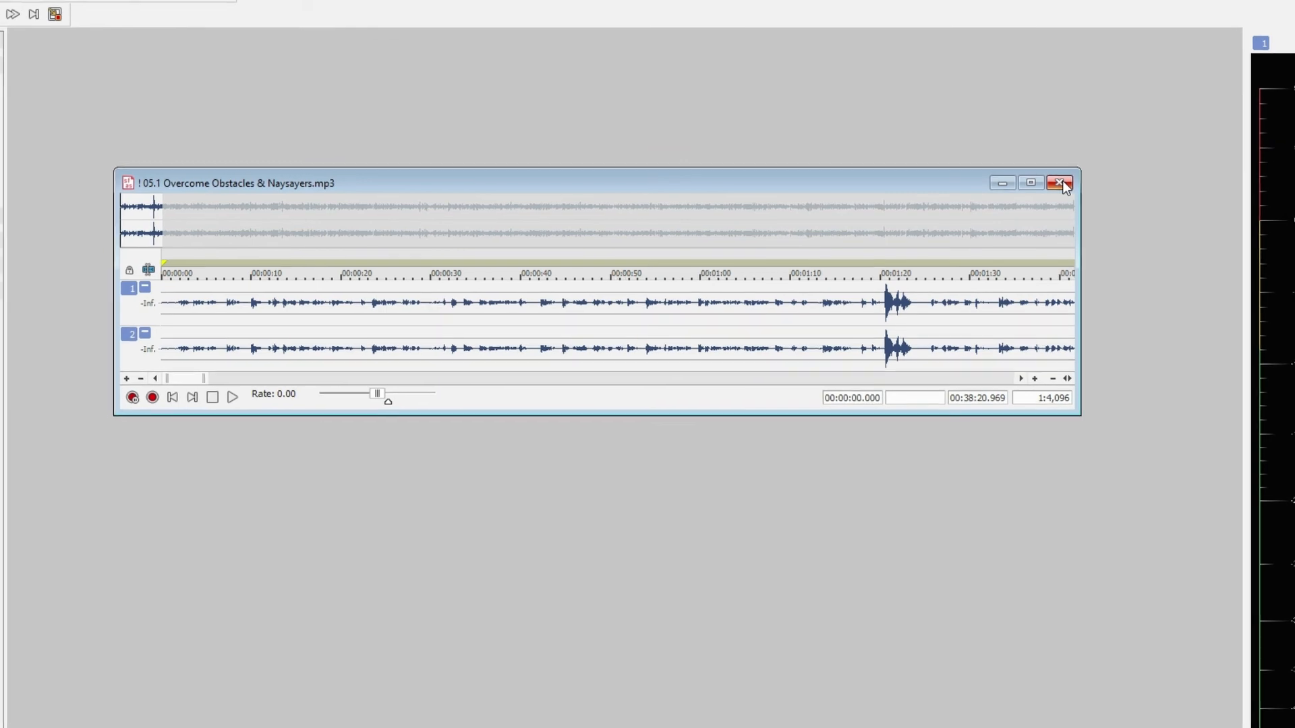
left_click(1060, 183)
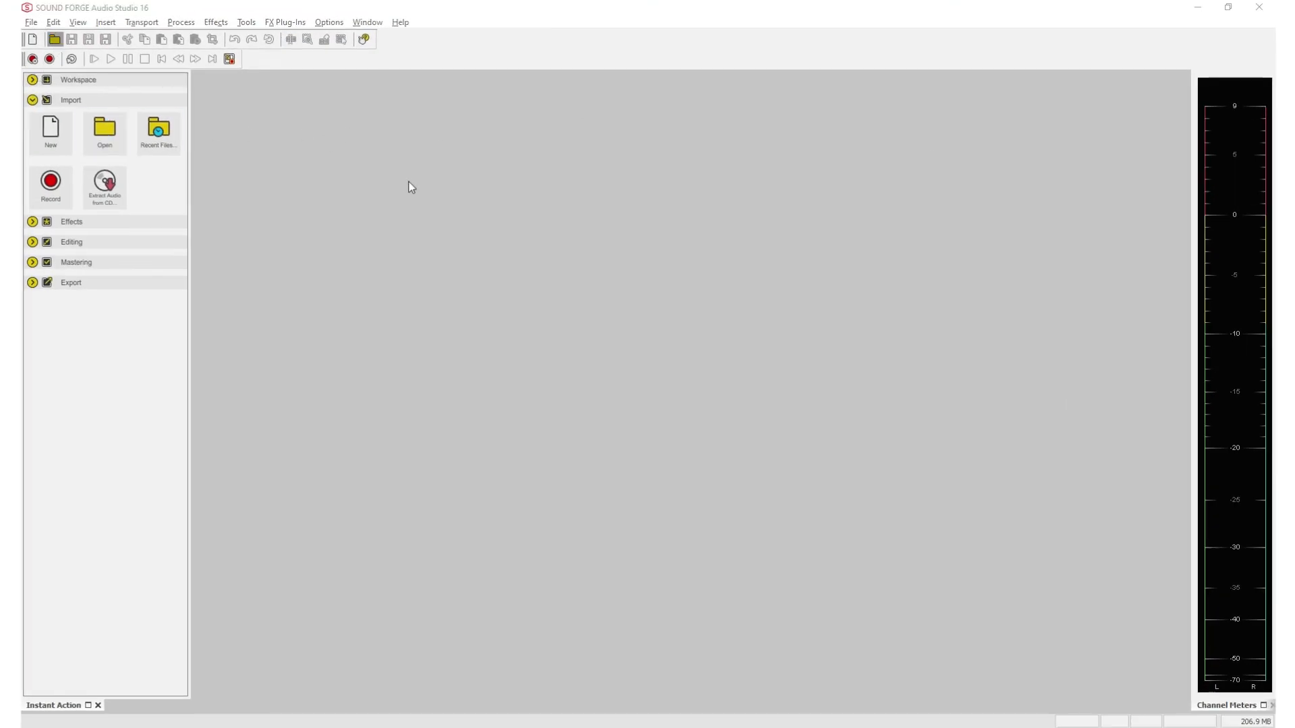
Open the 09, 10 and 11 WAV chapters together from the 01 WAV folder and spread their windows apart
scroll(457, 265, "down", 3)
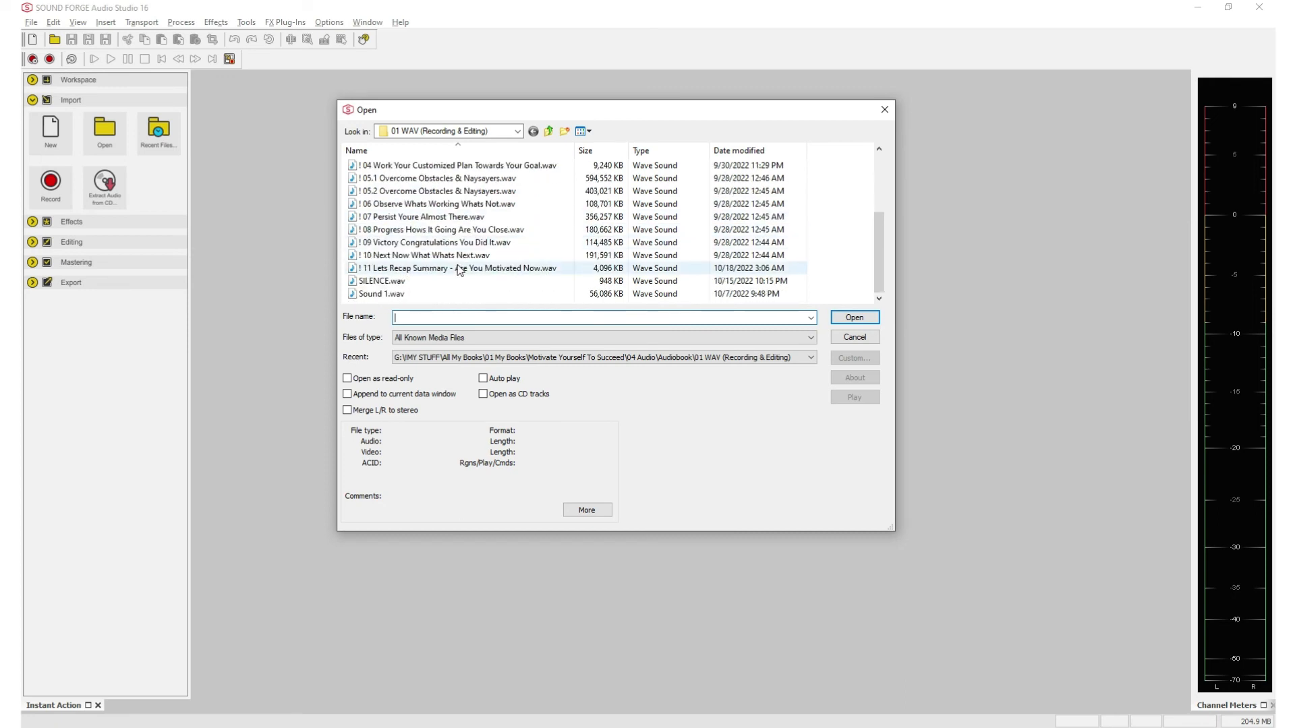
left_click(409, 246)
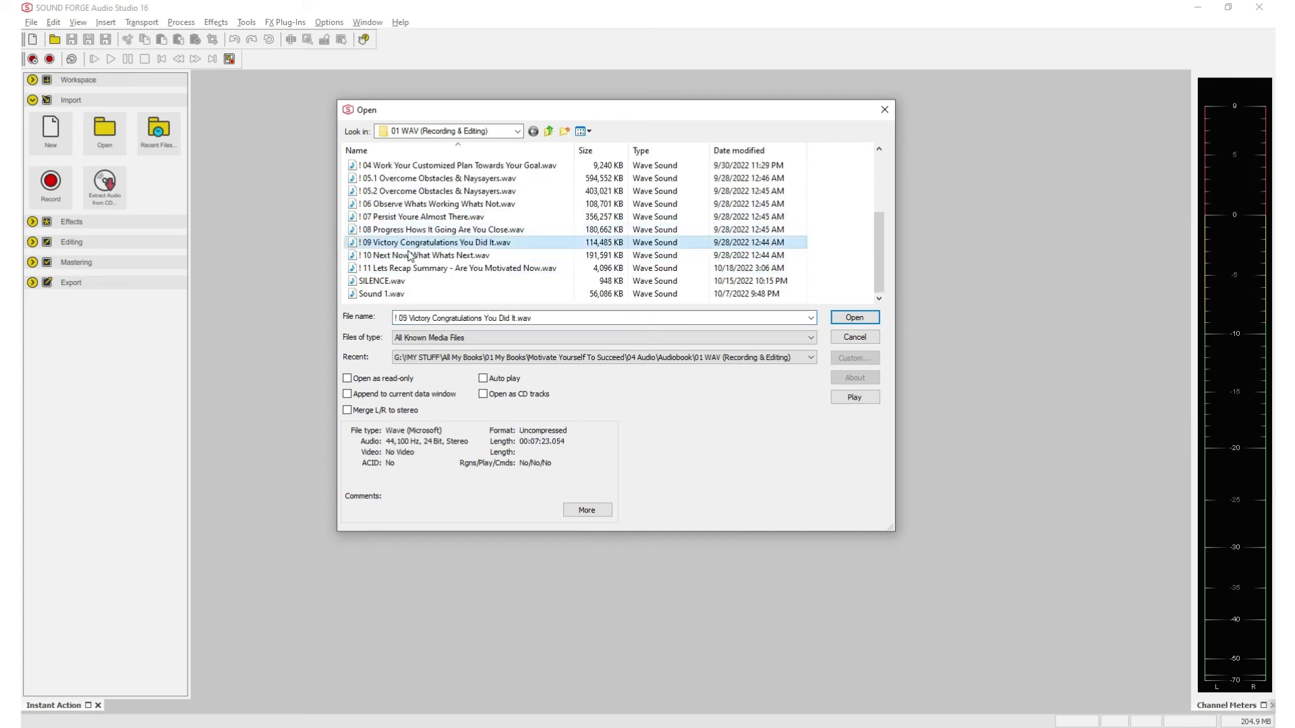
left_click(458, 267, "shift")
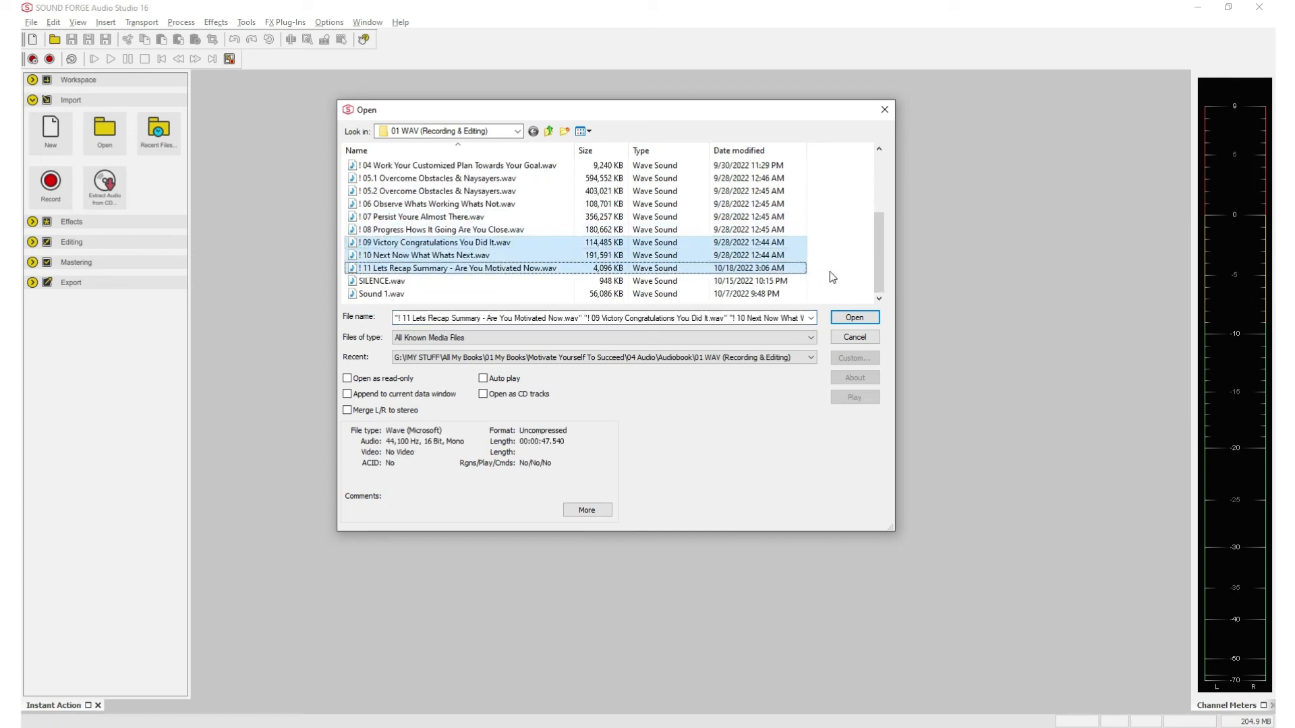
left_click(857, 316)
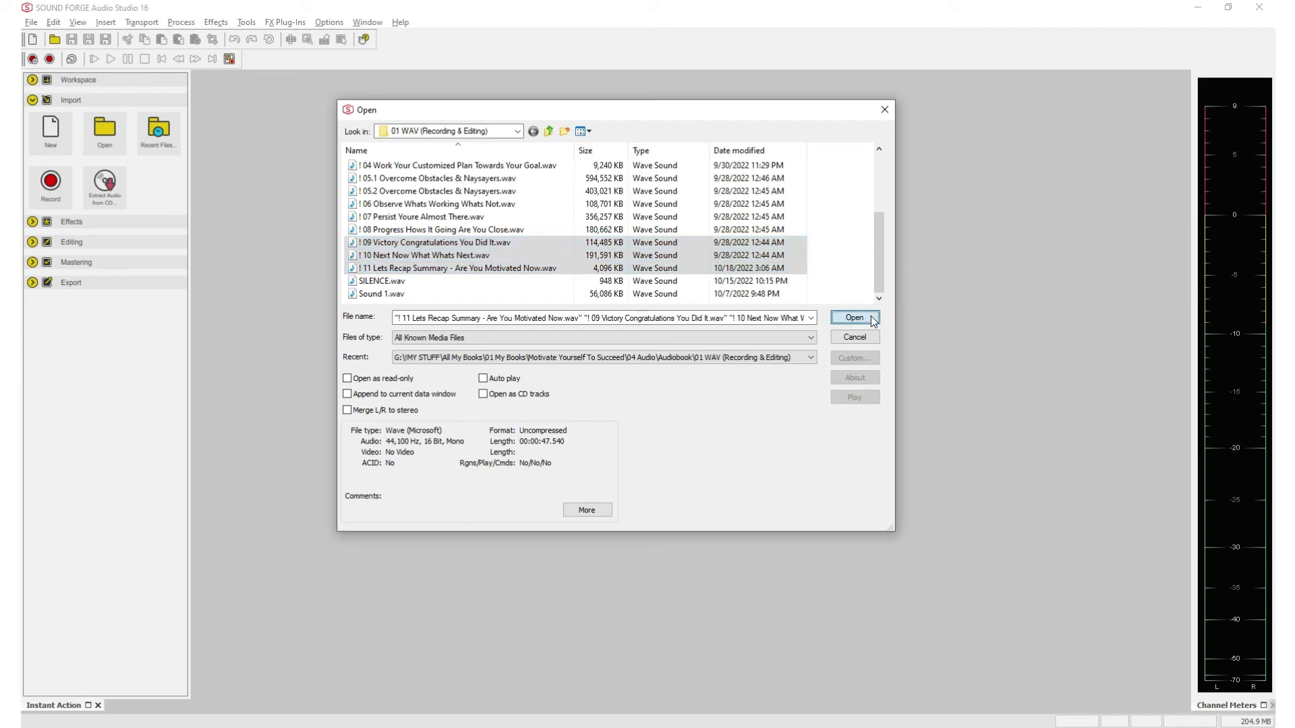
left_click_drag(457, 162, 409, 413)
left_click_drag(398, 153, 491, 305)
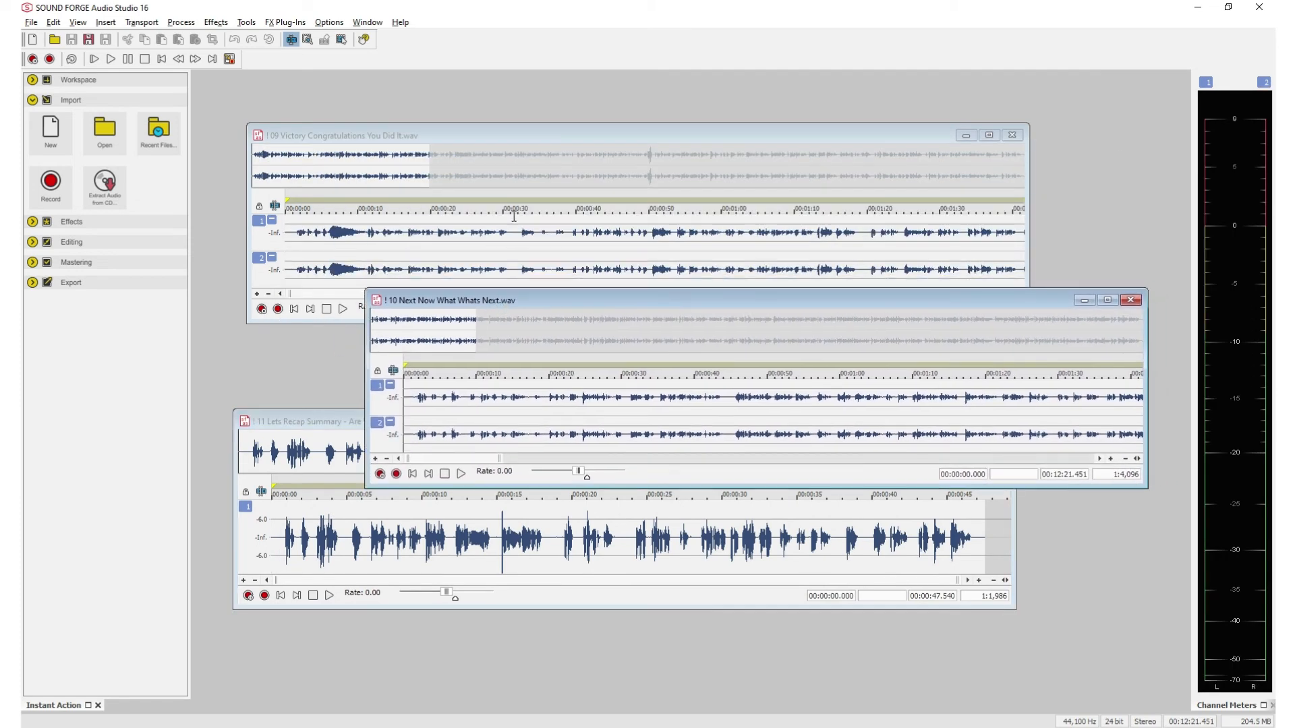
Save the 09 "Victory Congratulations You Did It" WAV as an MP3 file in the 02 MP3 (Compressed, Web-Ready) folder
left_click(516, 128)
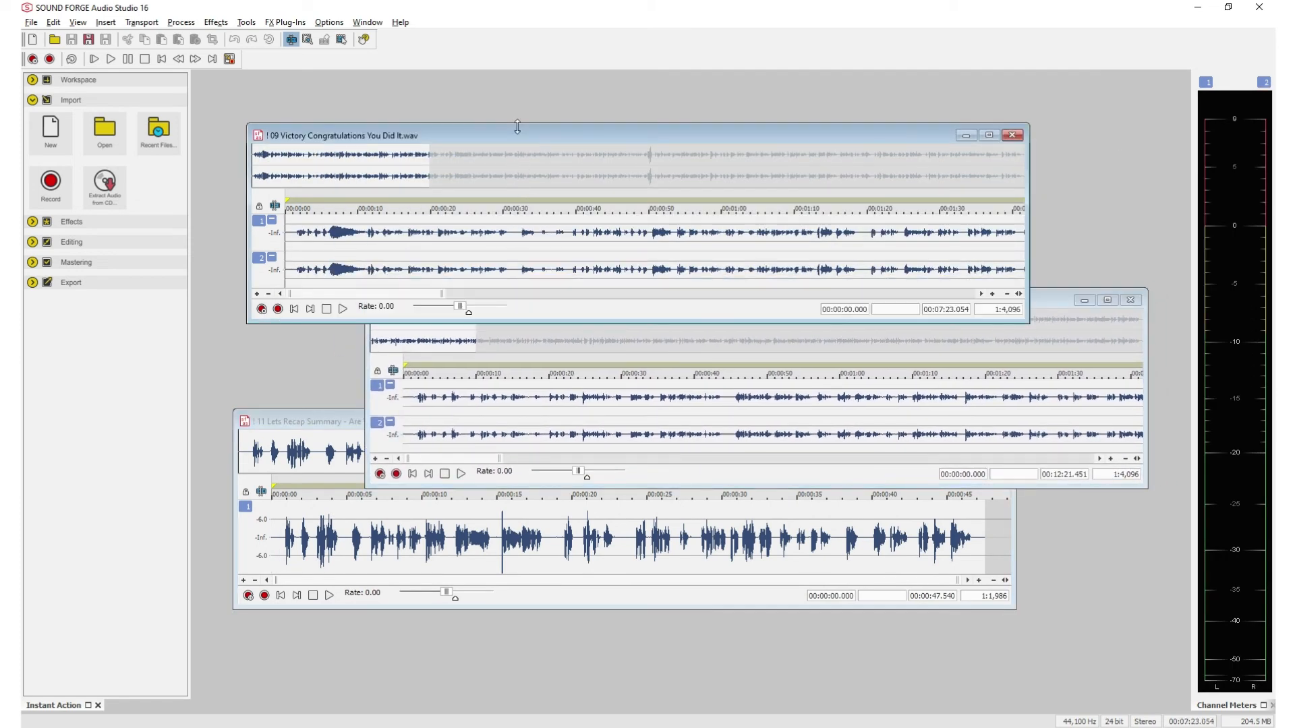
left_click(31, 23)
left_click(41, 96)
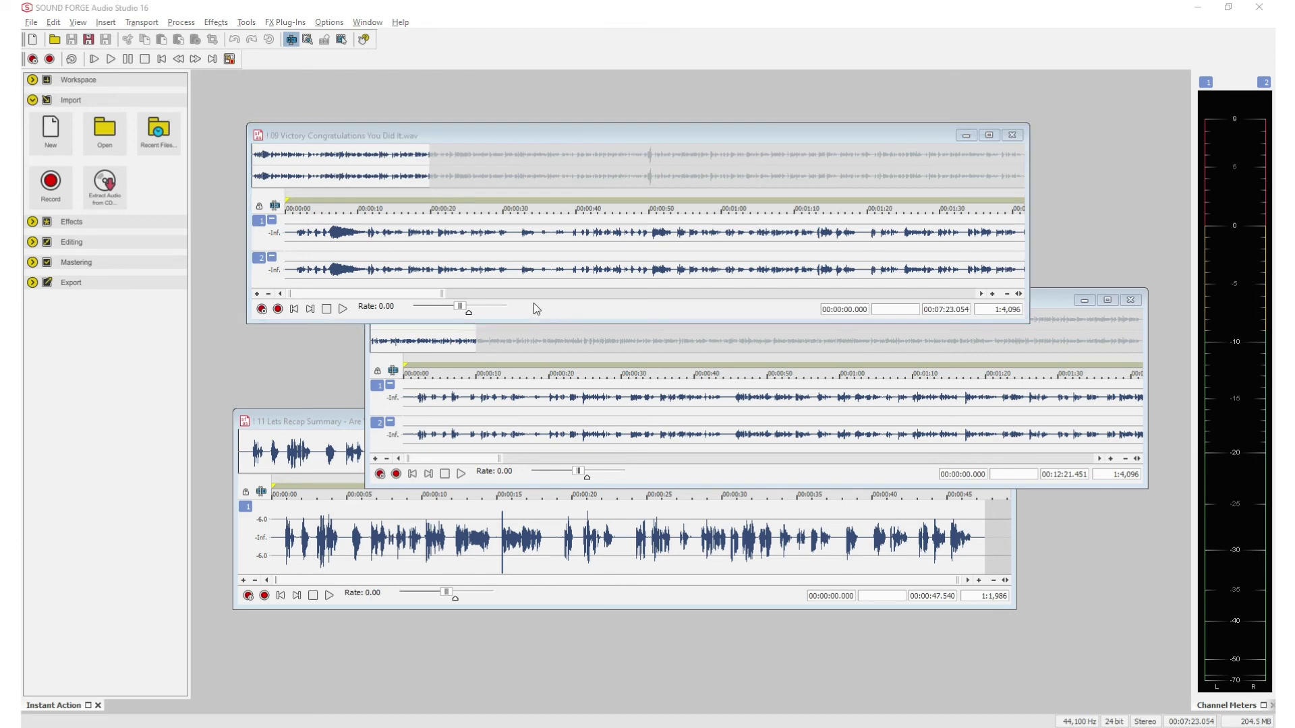
left_click(865, 373)
Shift the 10 "Next Now What Whats Next" window and save its WAV as a 128 Kbps stereo MP3 in the 02 MP3 folder
left_click(1054, 305)
left_click_drag(606, 301, 574, 278)
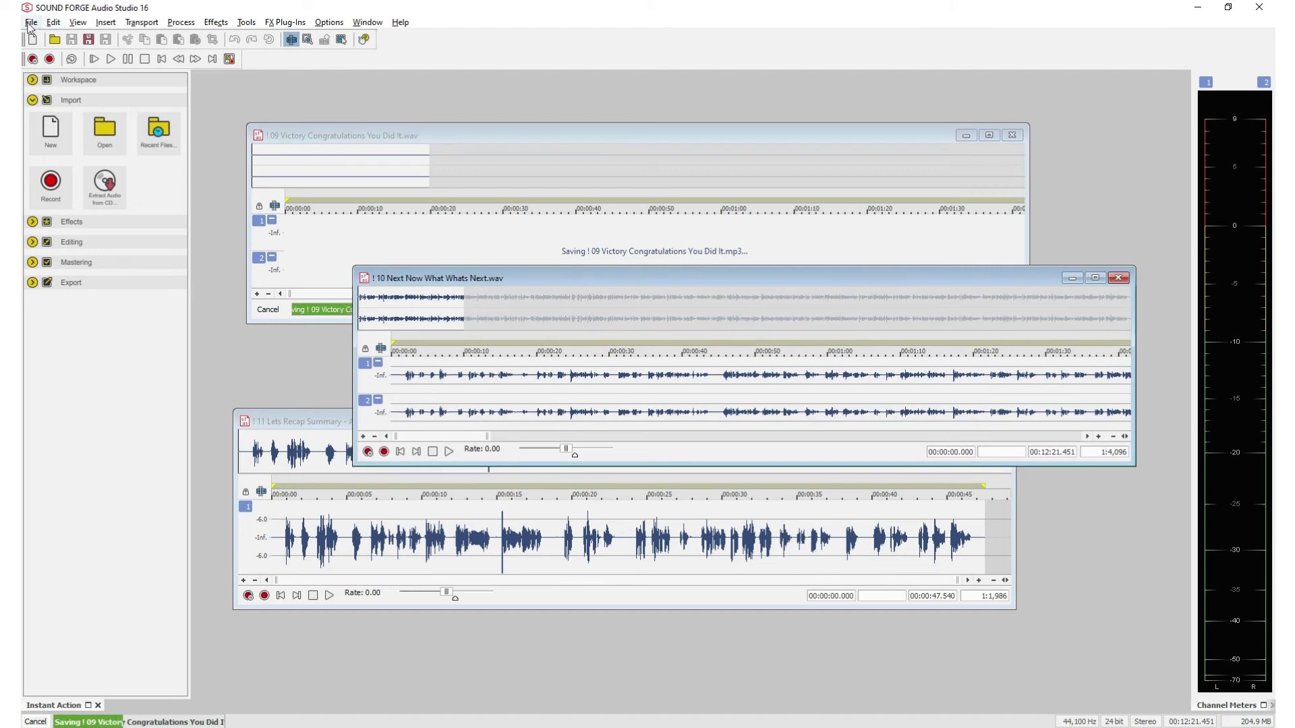
left_click(30, 27)
left_click(79, 100)
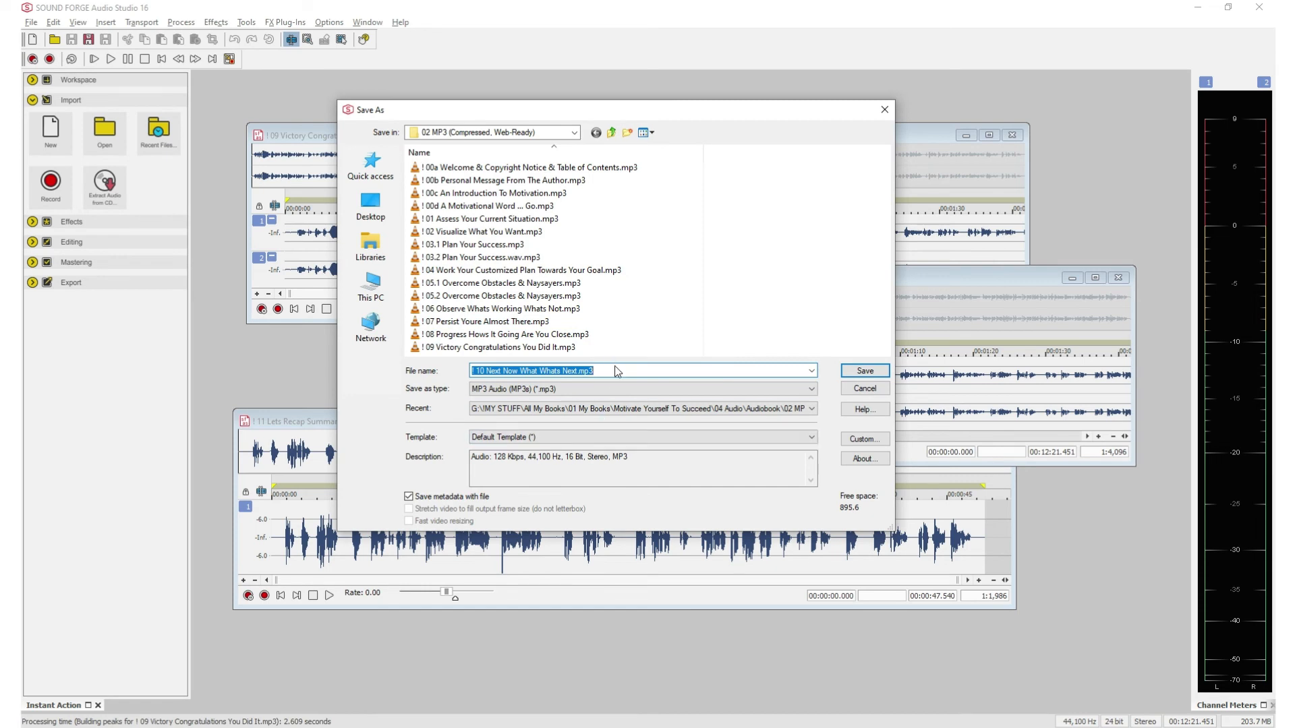
left_click(874, 372)
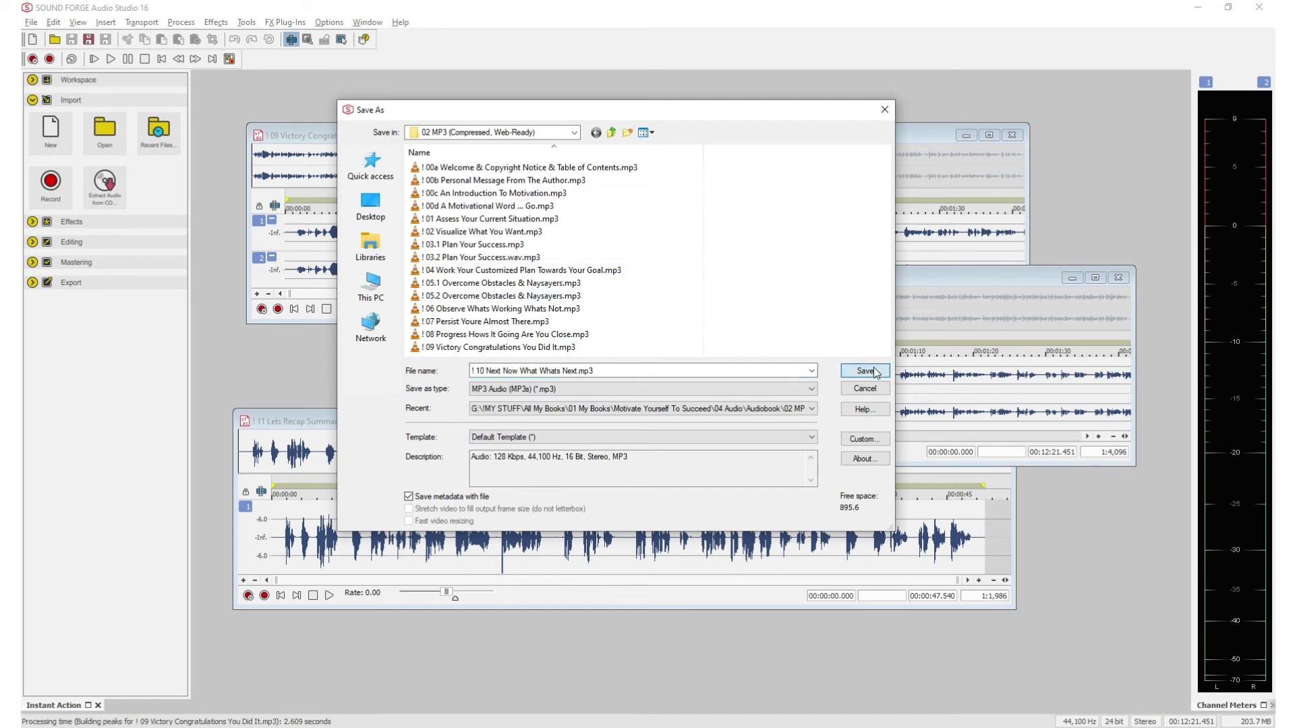
Save the 11 "Lets Recap Summary - Are You Motivated Now" WAV as a 128 Kbps stereo MP3 in the 02 MP3 folder
left_click(311, 422)
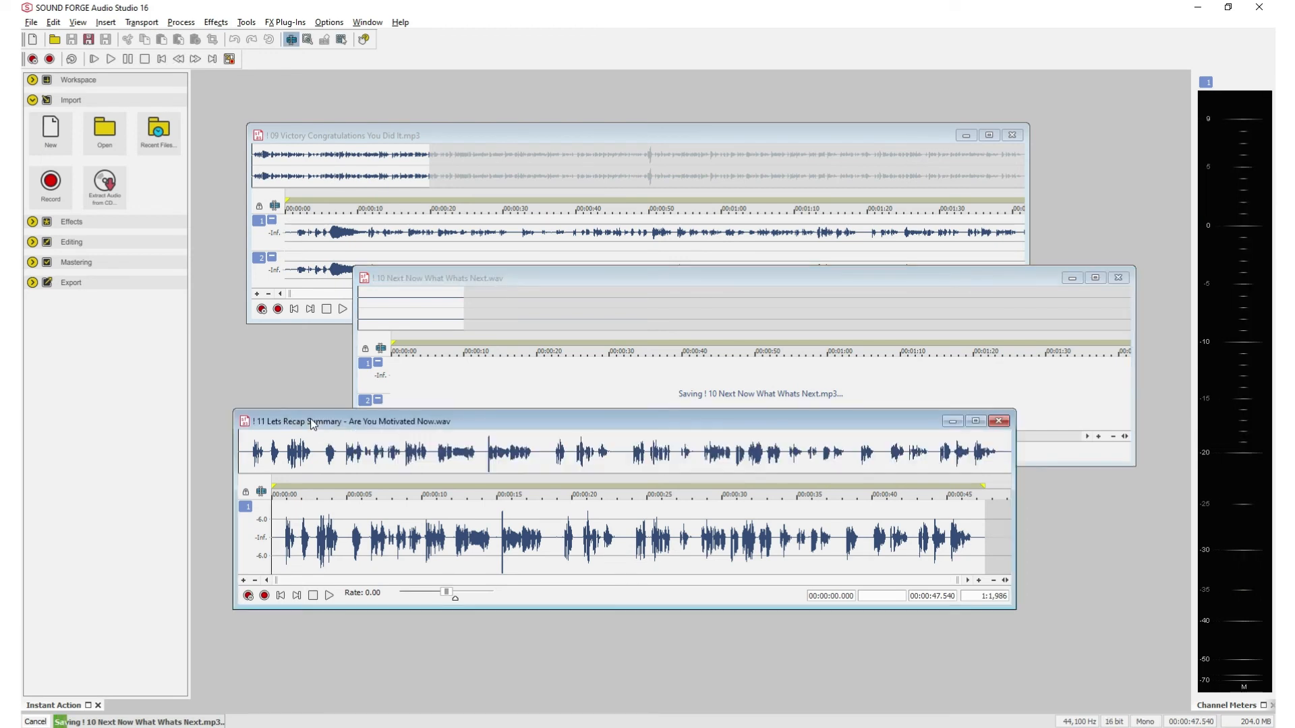
left_click(31, 23)
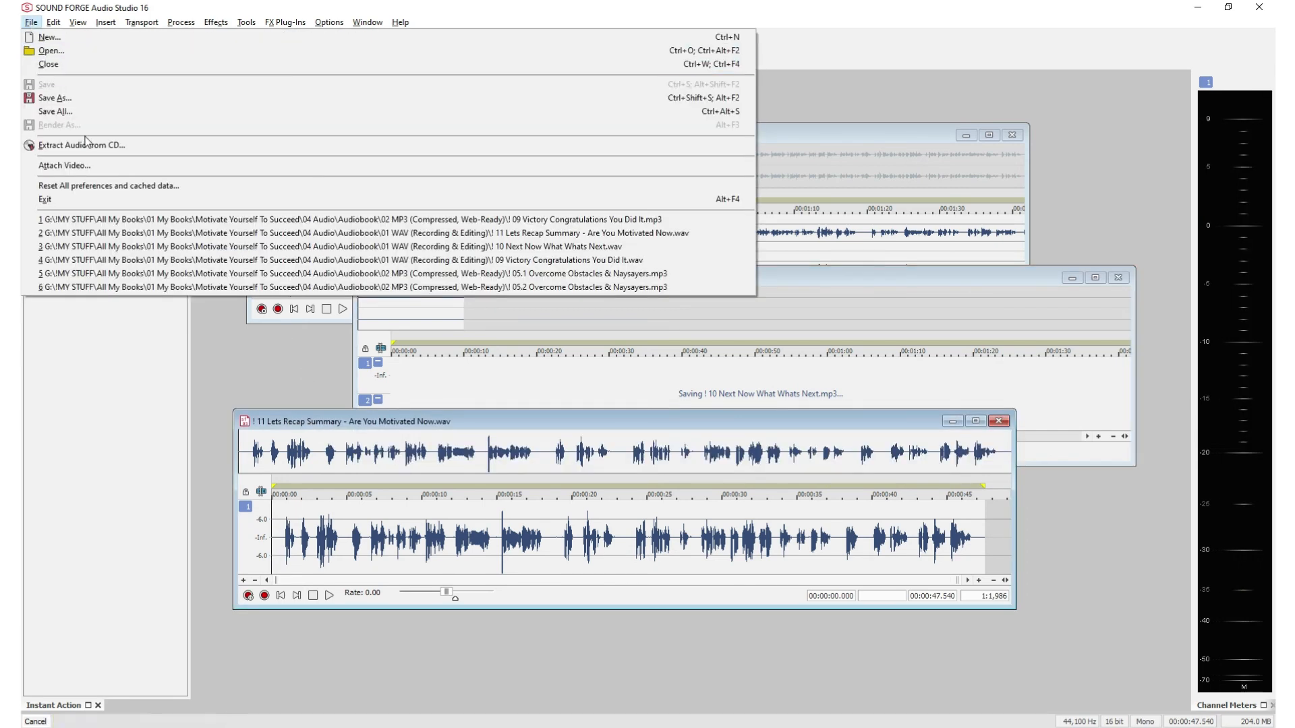
left_click(86, 102)
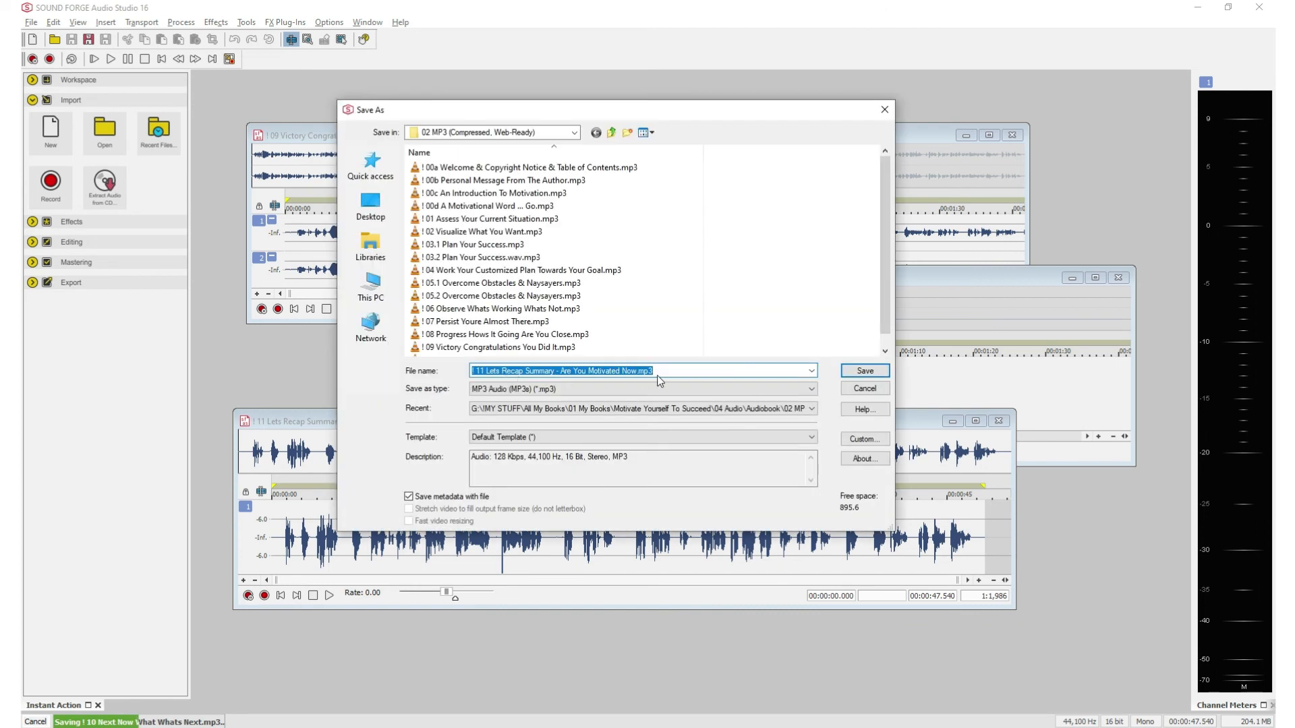
left_click(881, 371)
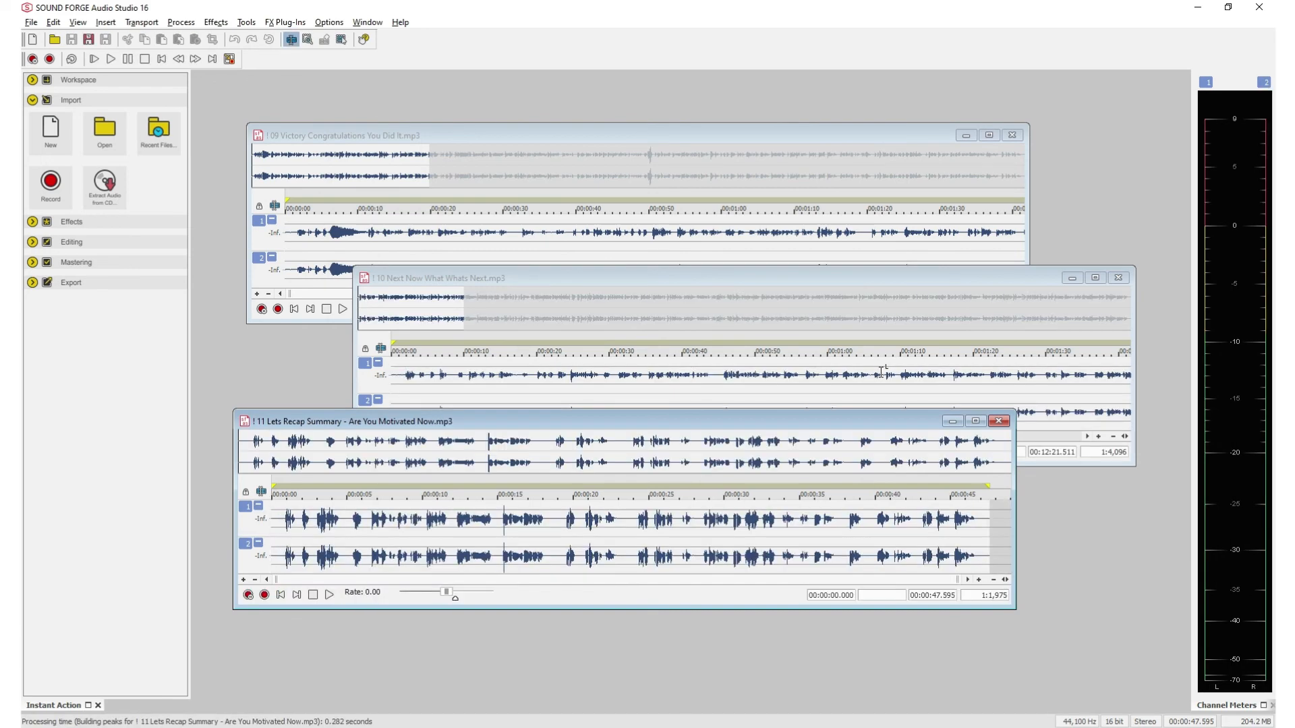
Close the exported 11, 10 and 09 MP3 files
left_click(999, 422)
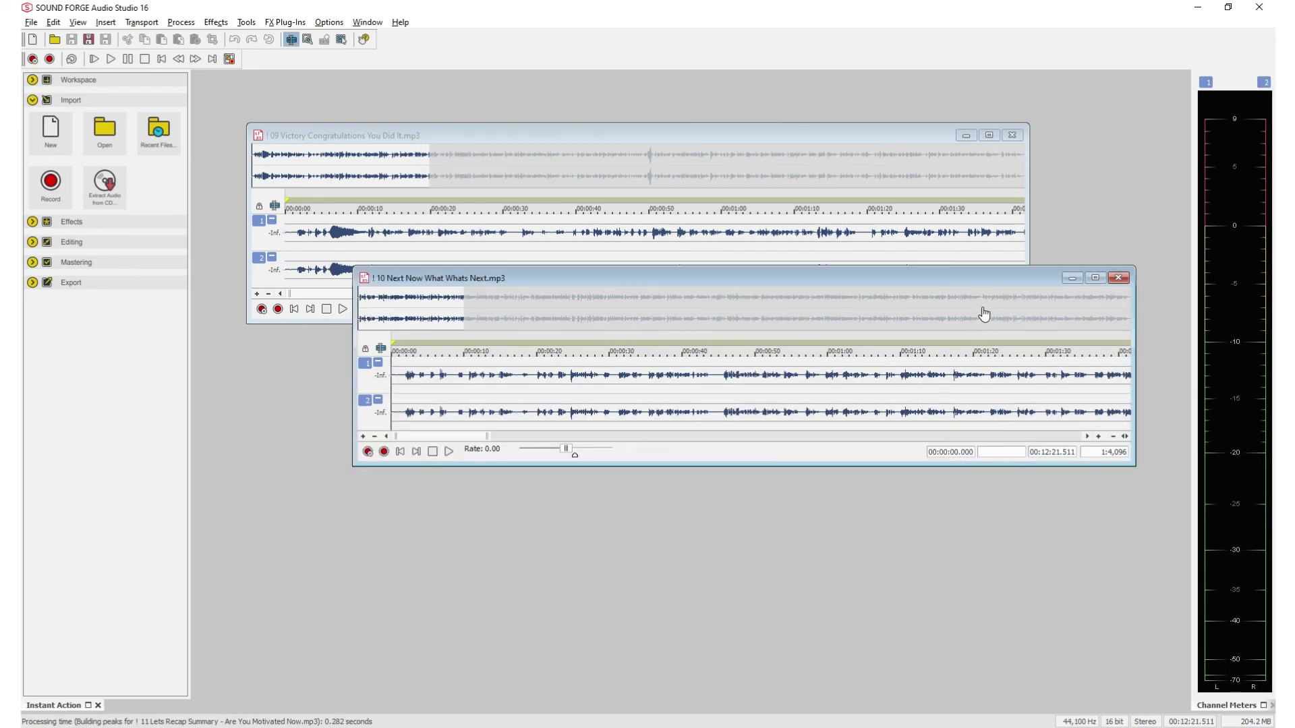
left_click(1120, 279)
left_click(1014, 136)
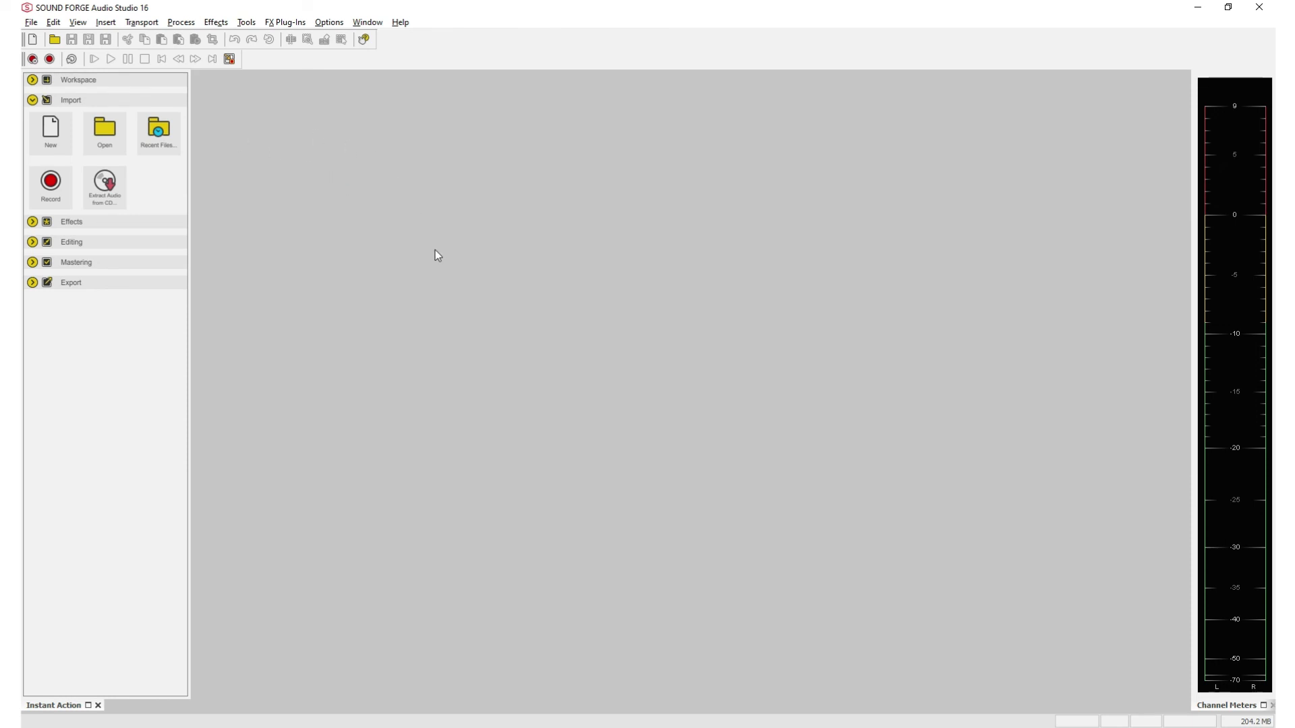
Browse the 01 WAV (Recording & Editing) folder for opening, enlarging the dialog and fitting the Name column to show every full file name
left_click(33, 23)
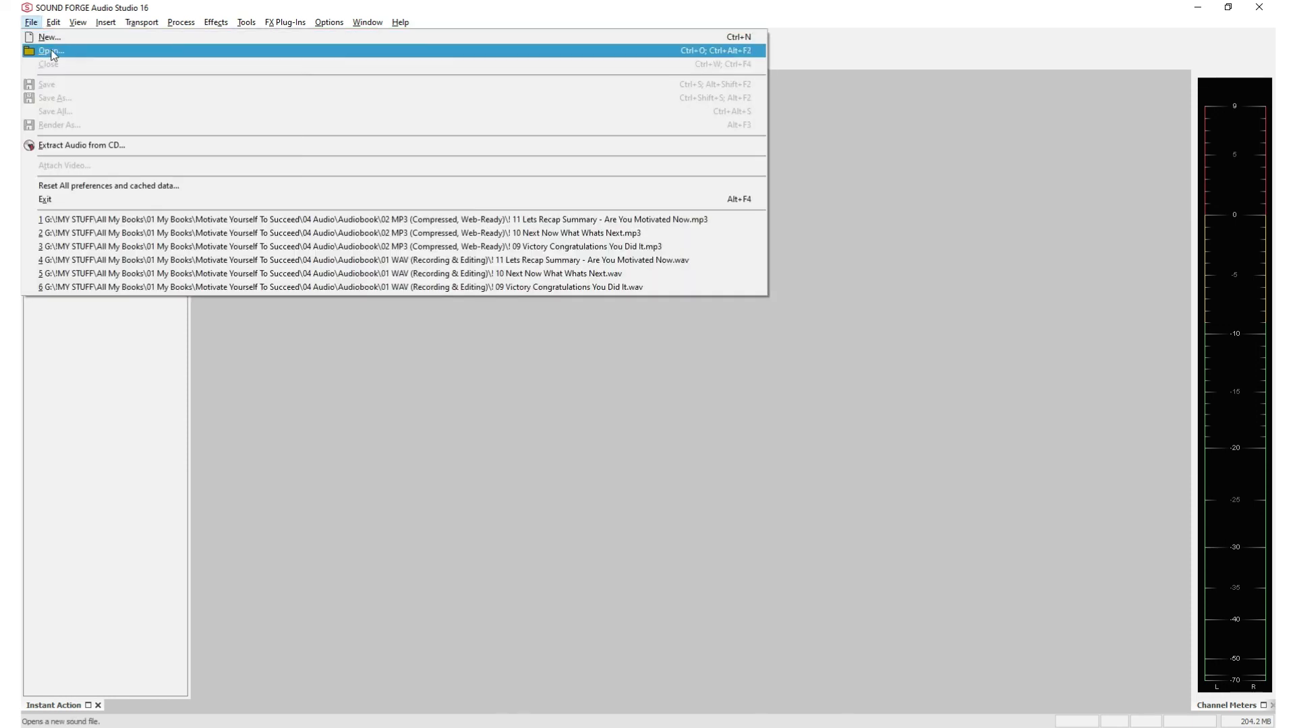
key("Escape")
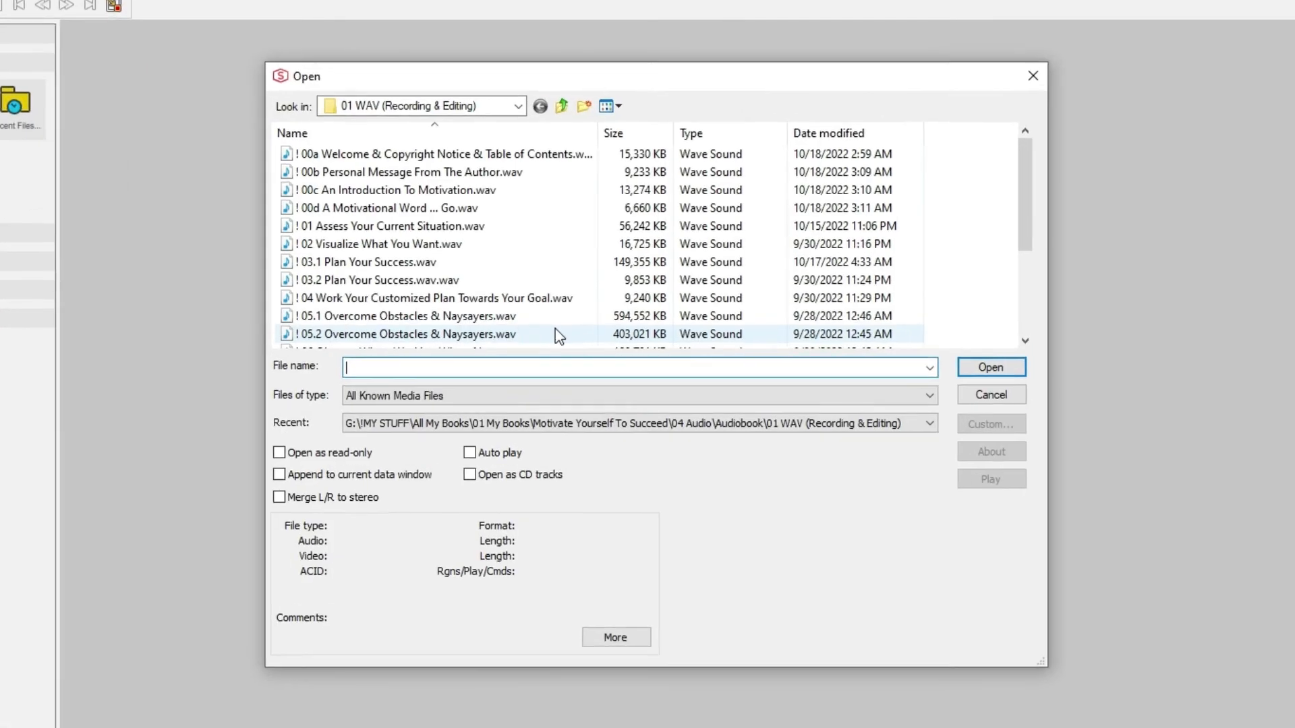
left_click_drag(1066, 683, 1105, 727)
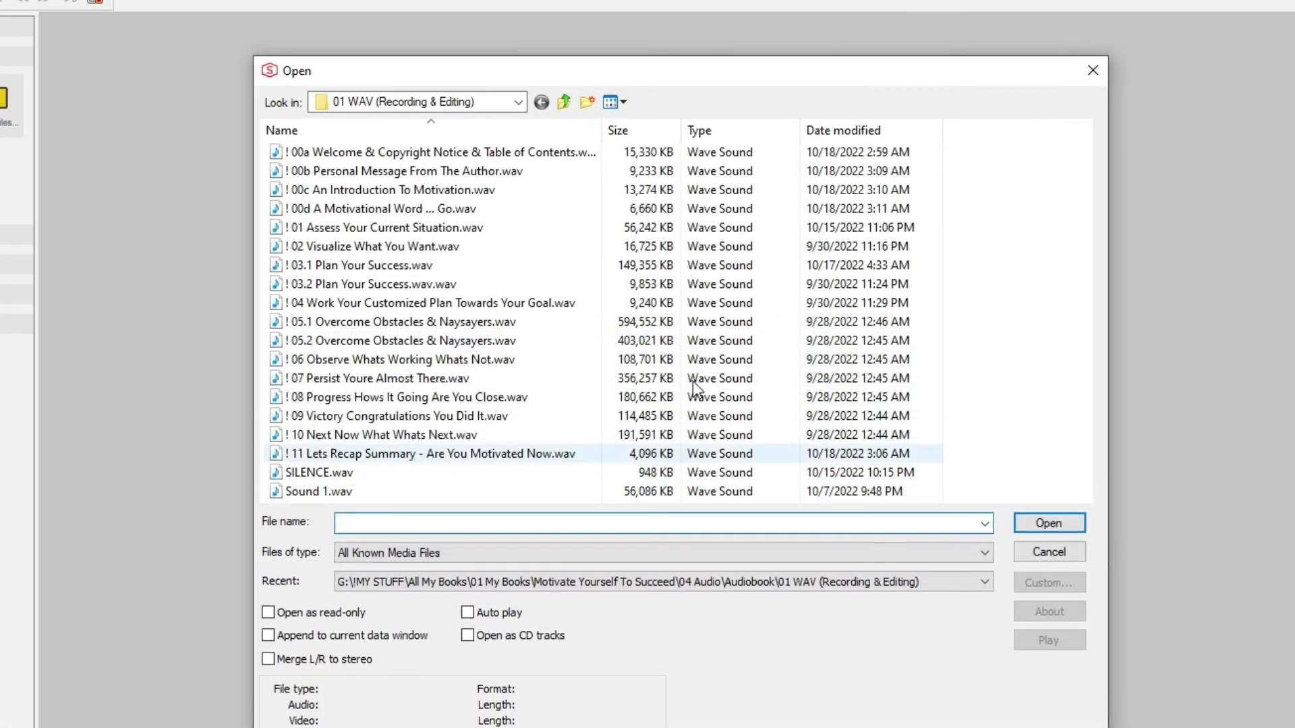
double_click(601, 124)
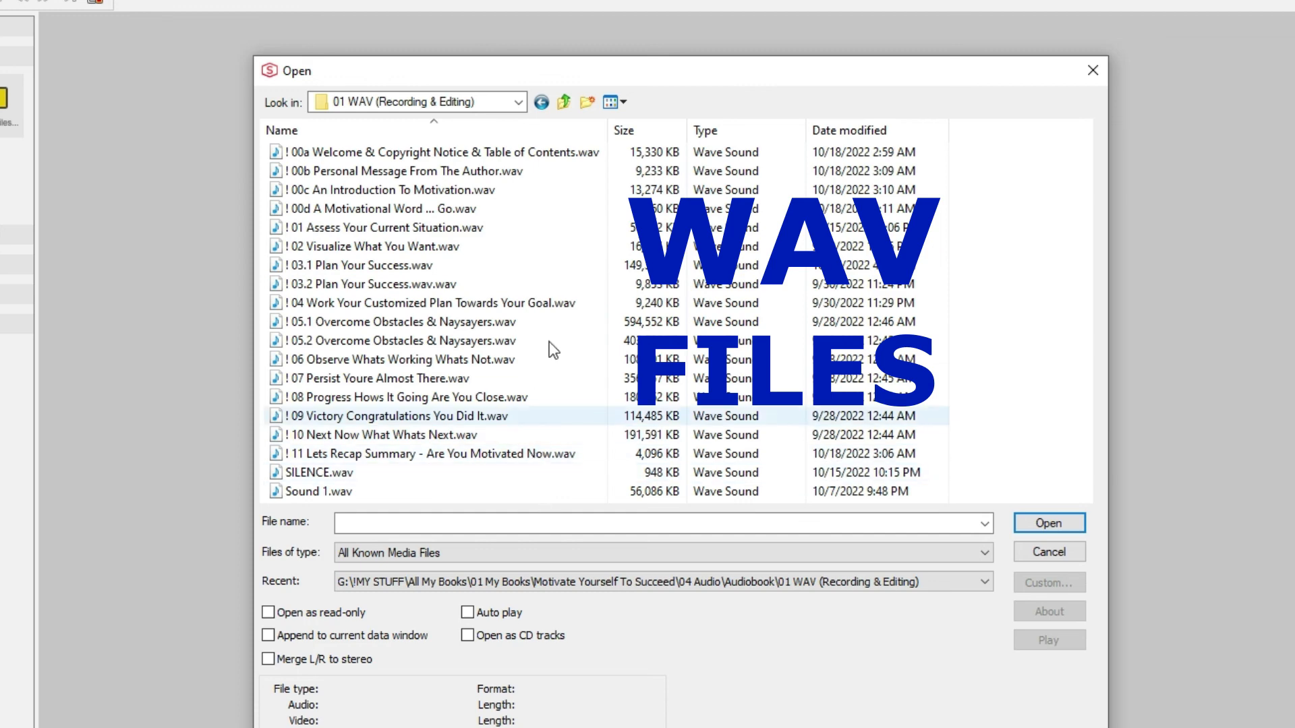
Go up to the Audiobook folder and open 02 MP3 (Compressed, Web-Ready) to examine the exported files
left_click(564, 103)
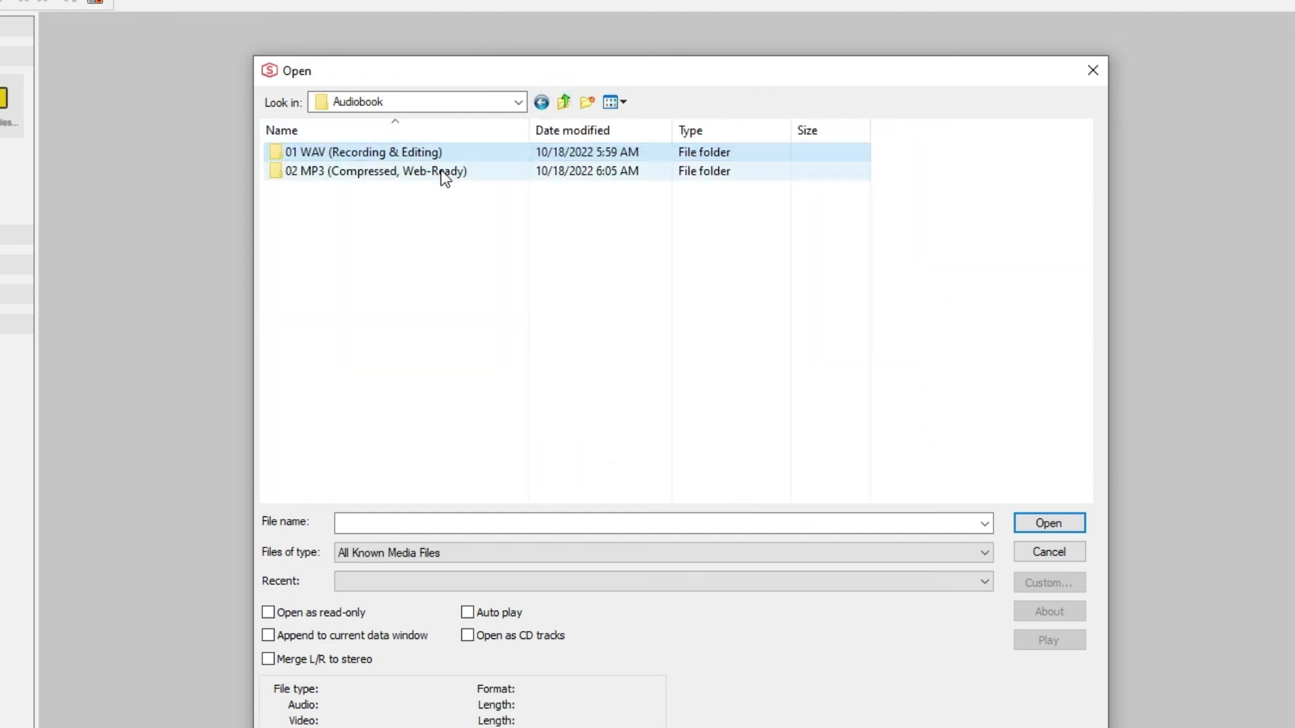
left_click(445, 174)
double_click(506, 177)
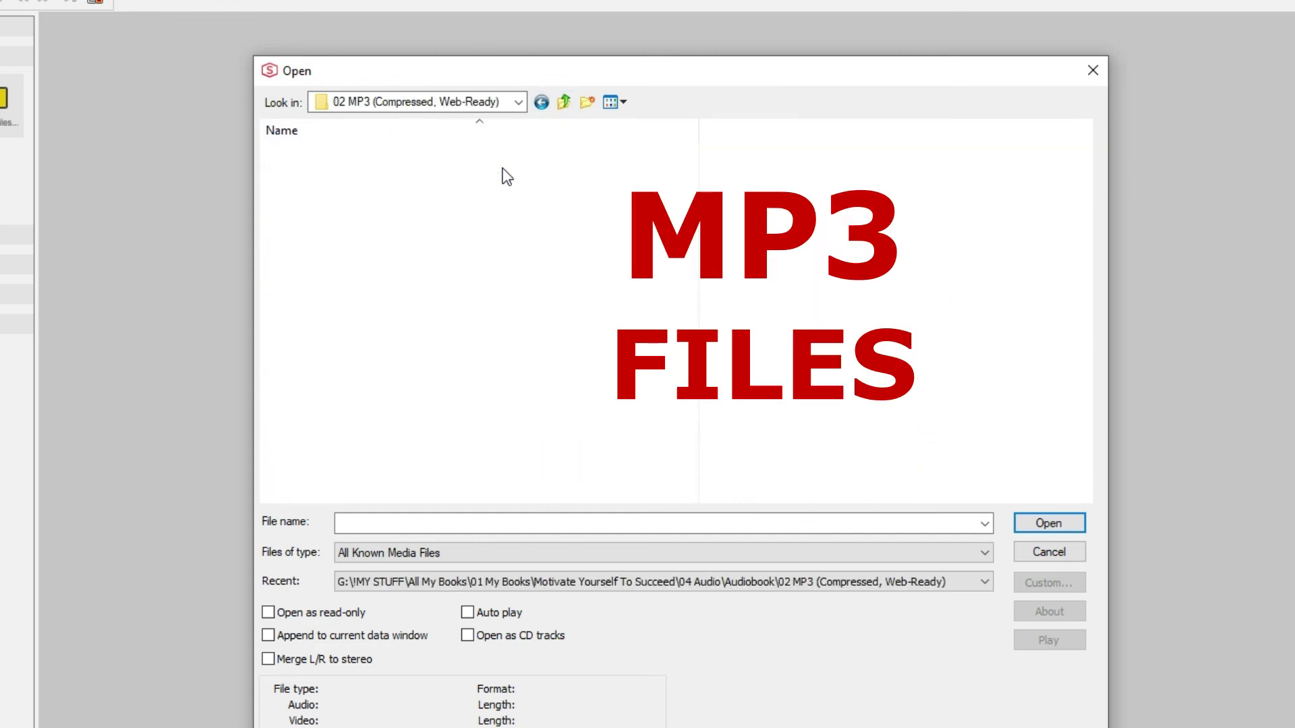